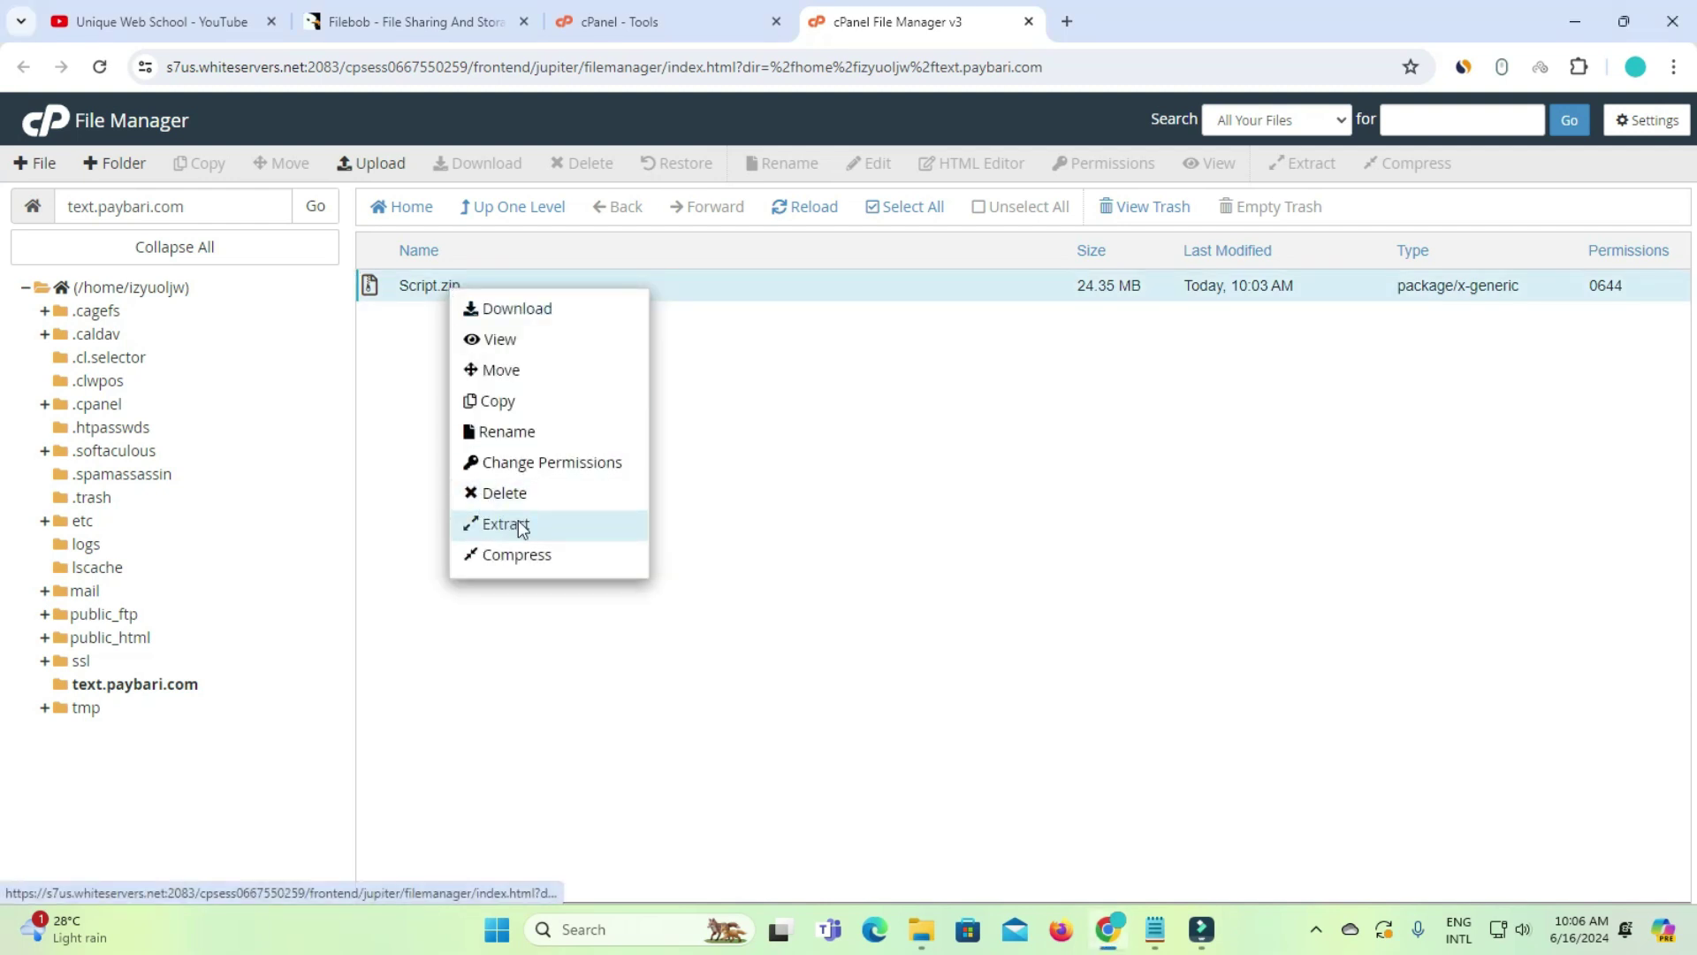
Extract Script.zip into the text.paybari.com folder and reload the file list
left_click(517, 524)
left_click(997, 607)
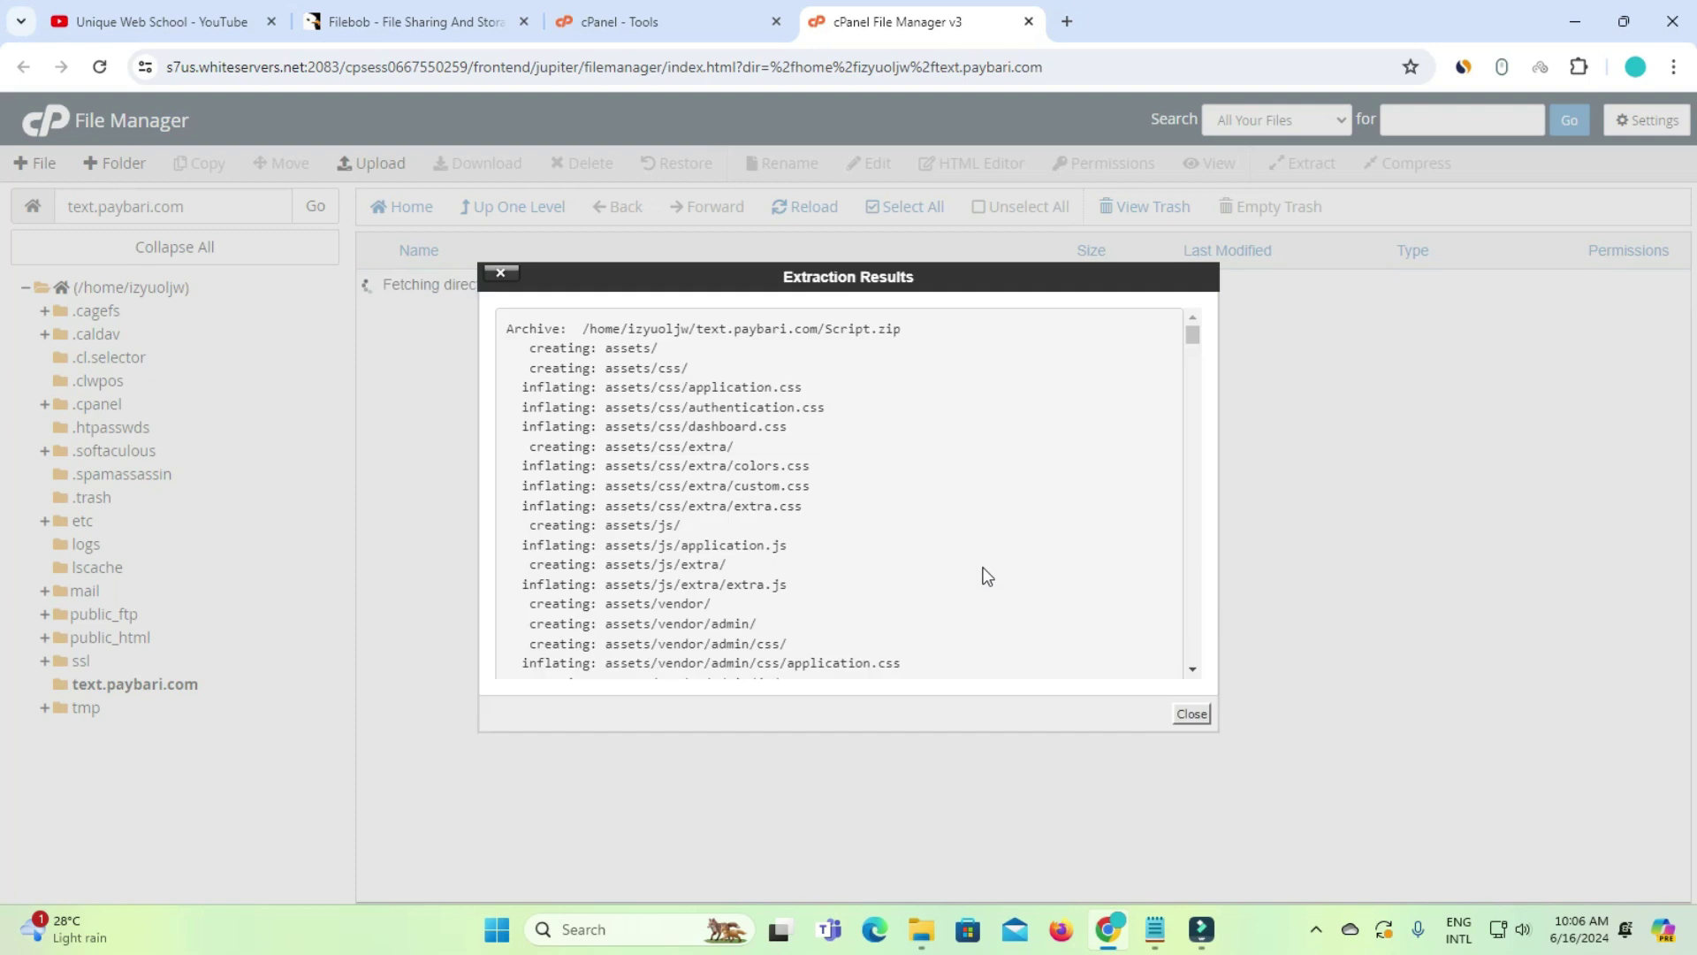
left_click_drag(1195, 323, 1229, 697)
left_click(1192, 714)
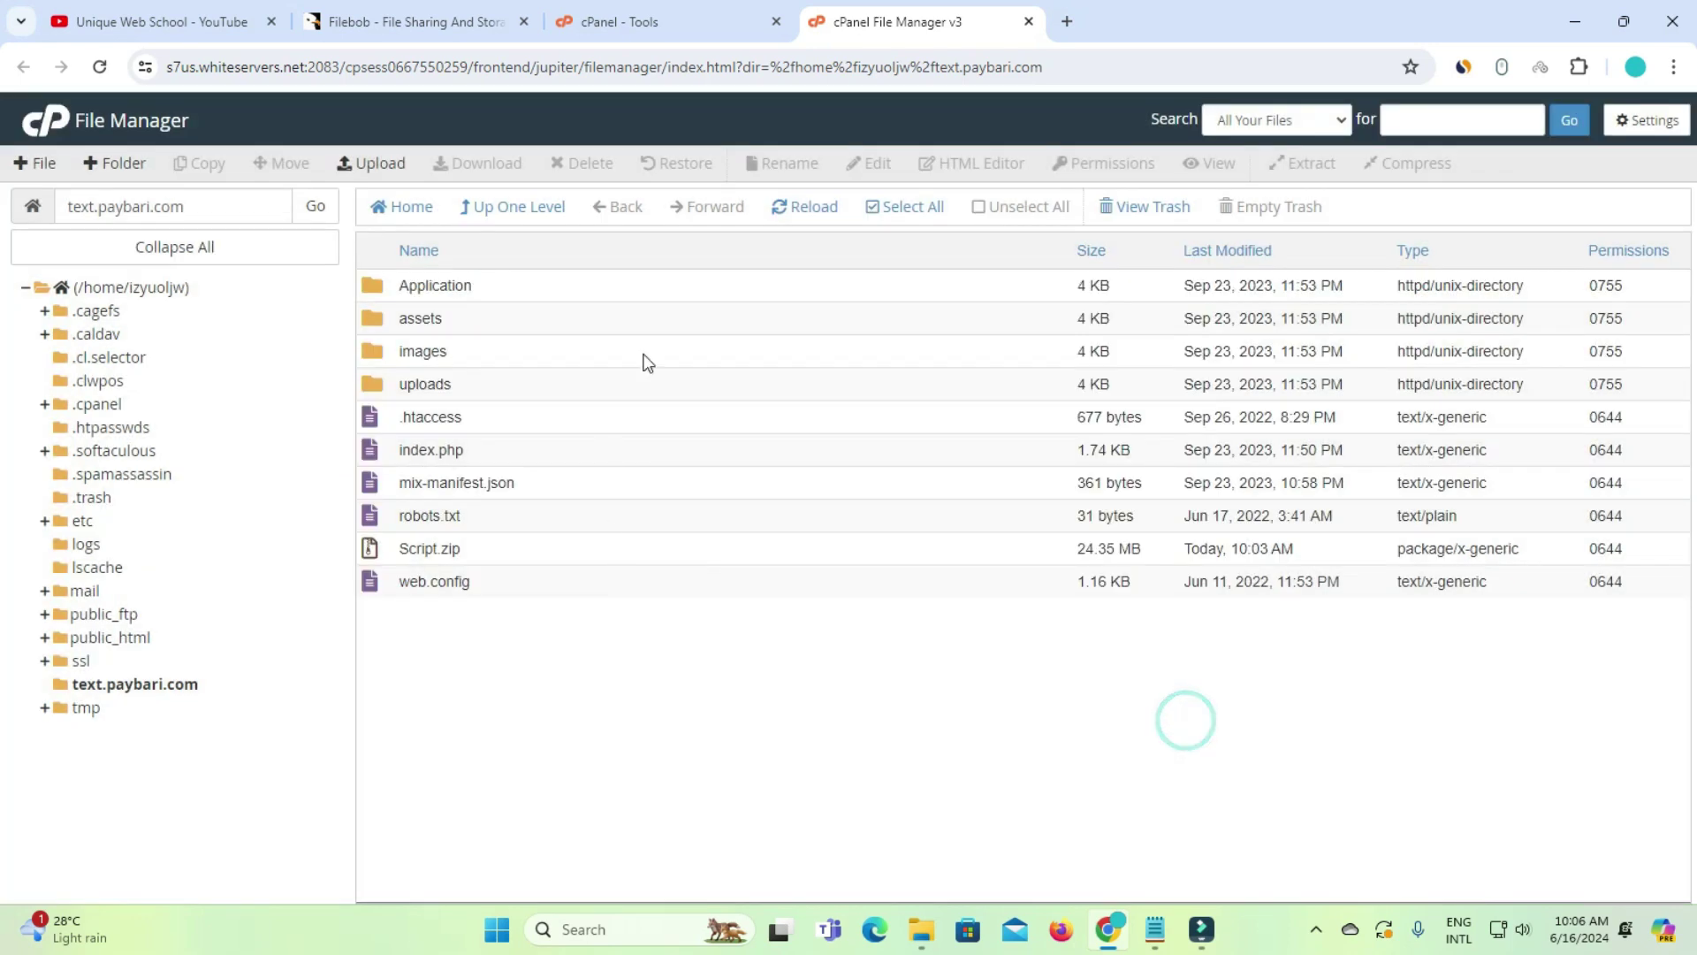
left_click(814, 212)
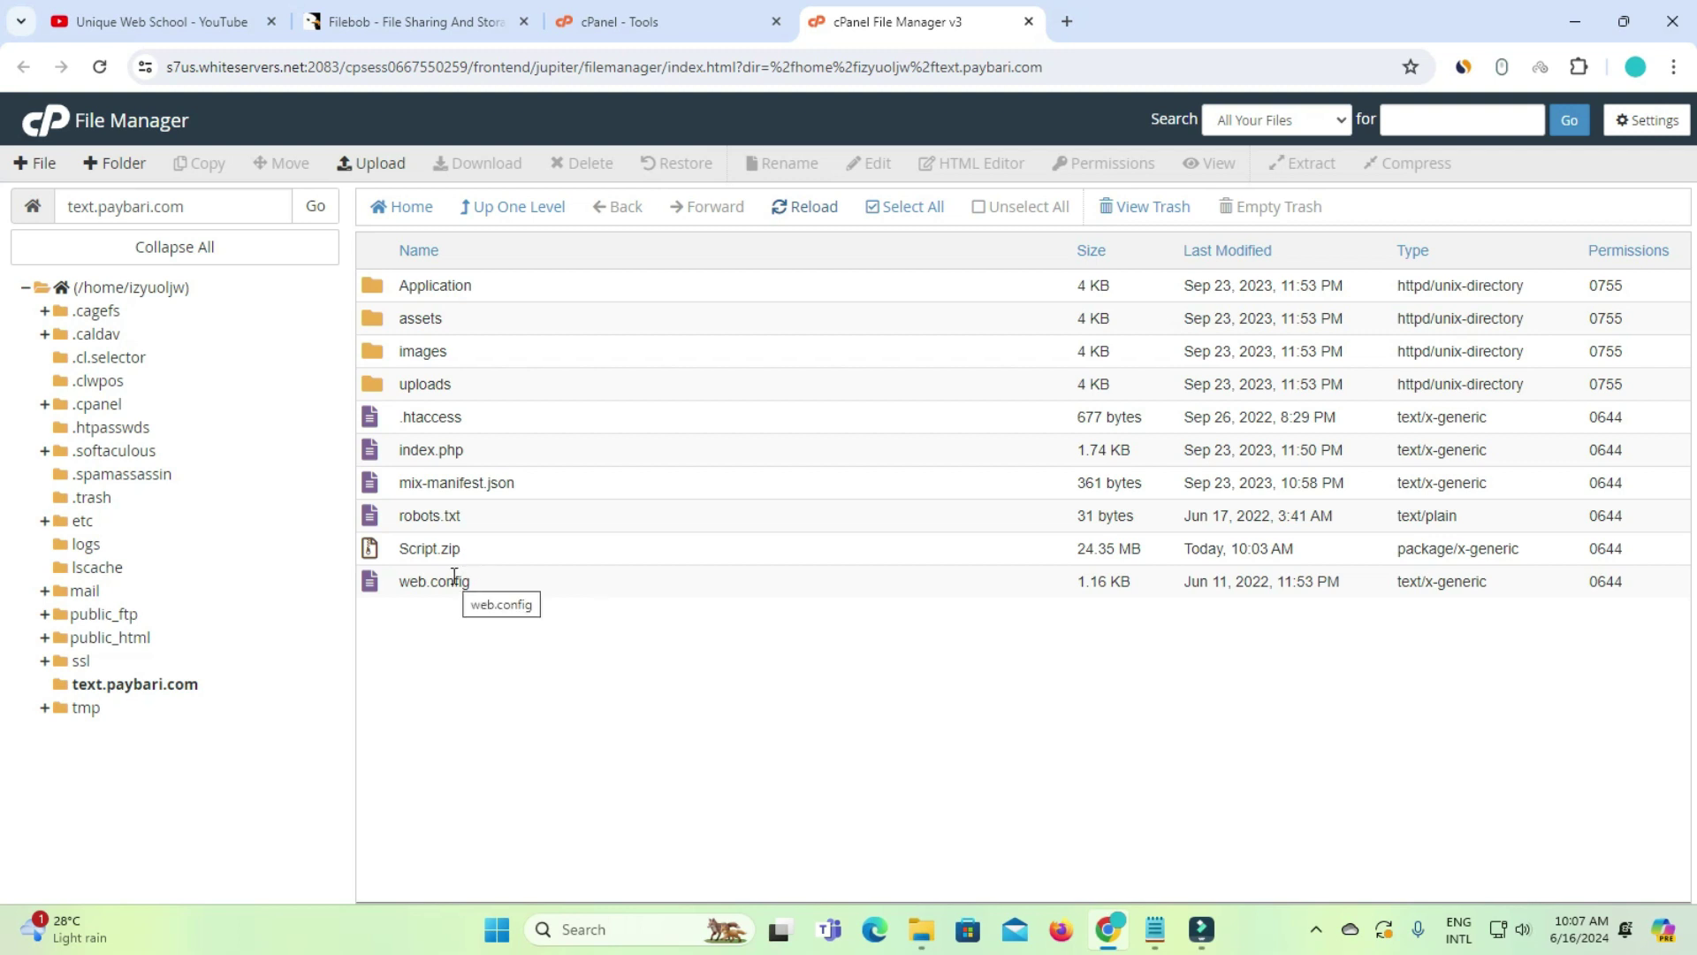
Open the text.paybari.com site in a new browser tab using the address from the folder path
triple_click(232, 208)
right_click(120, 204)
left_click(244, 441)
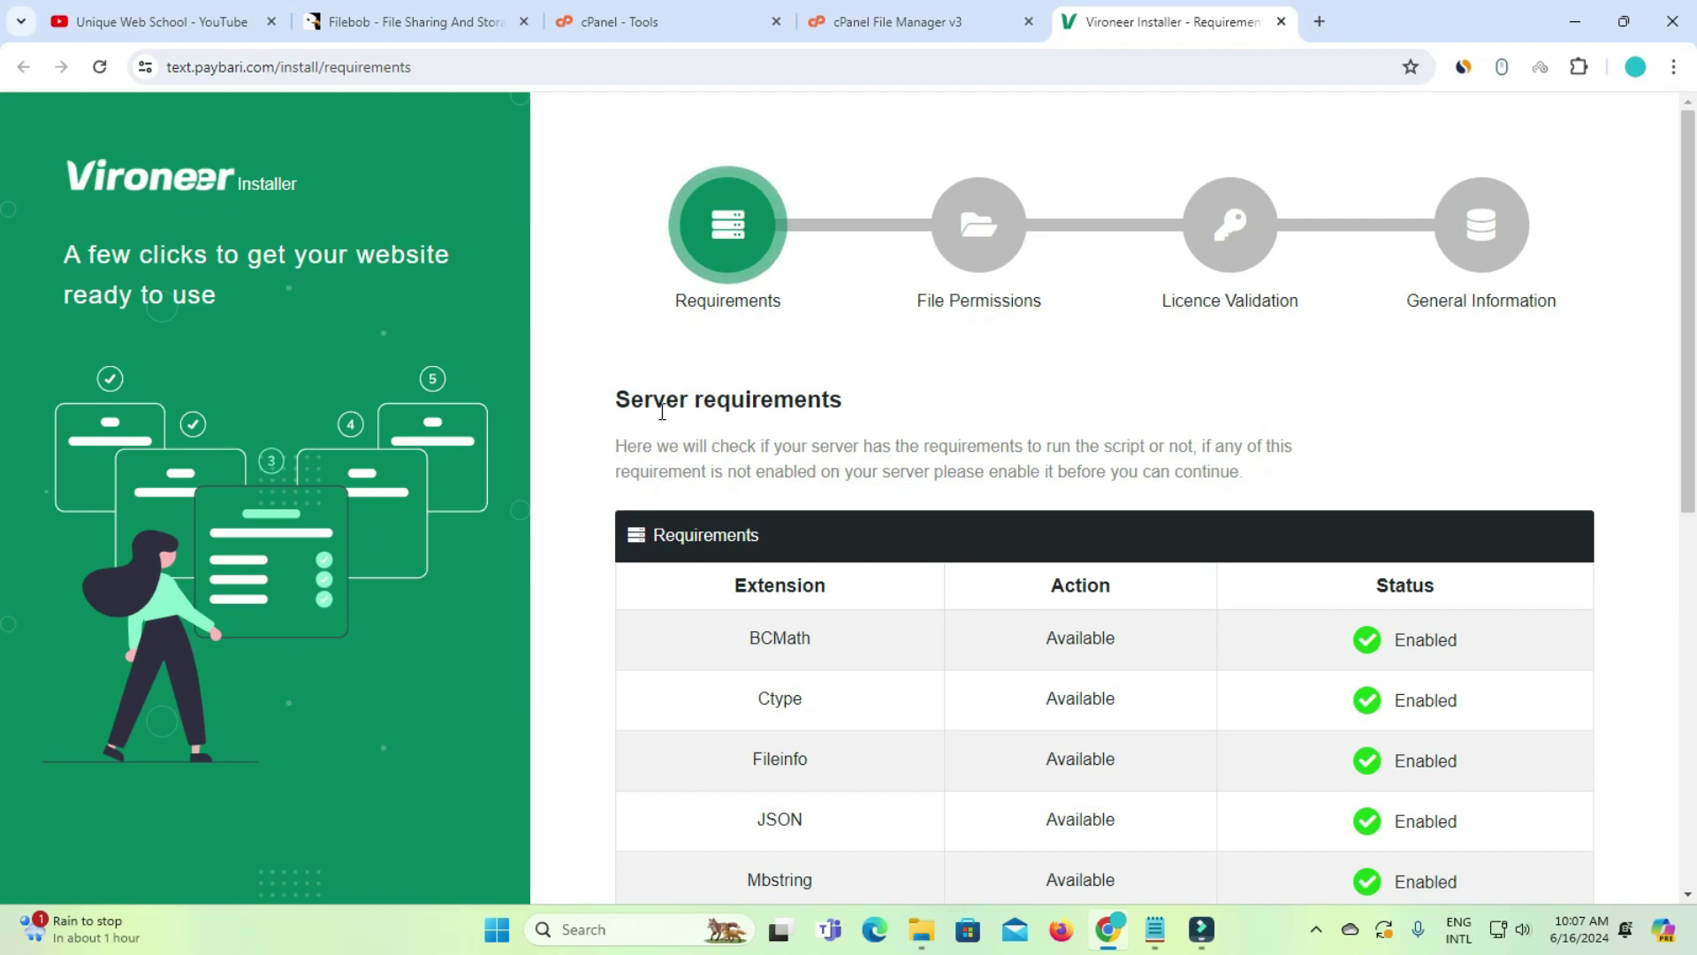
Review the server requirements in the Vironeer installer and continue to the File Permissions stage
scroll(937, 535, "down", 8)
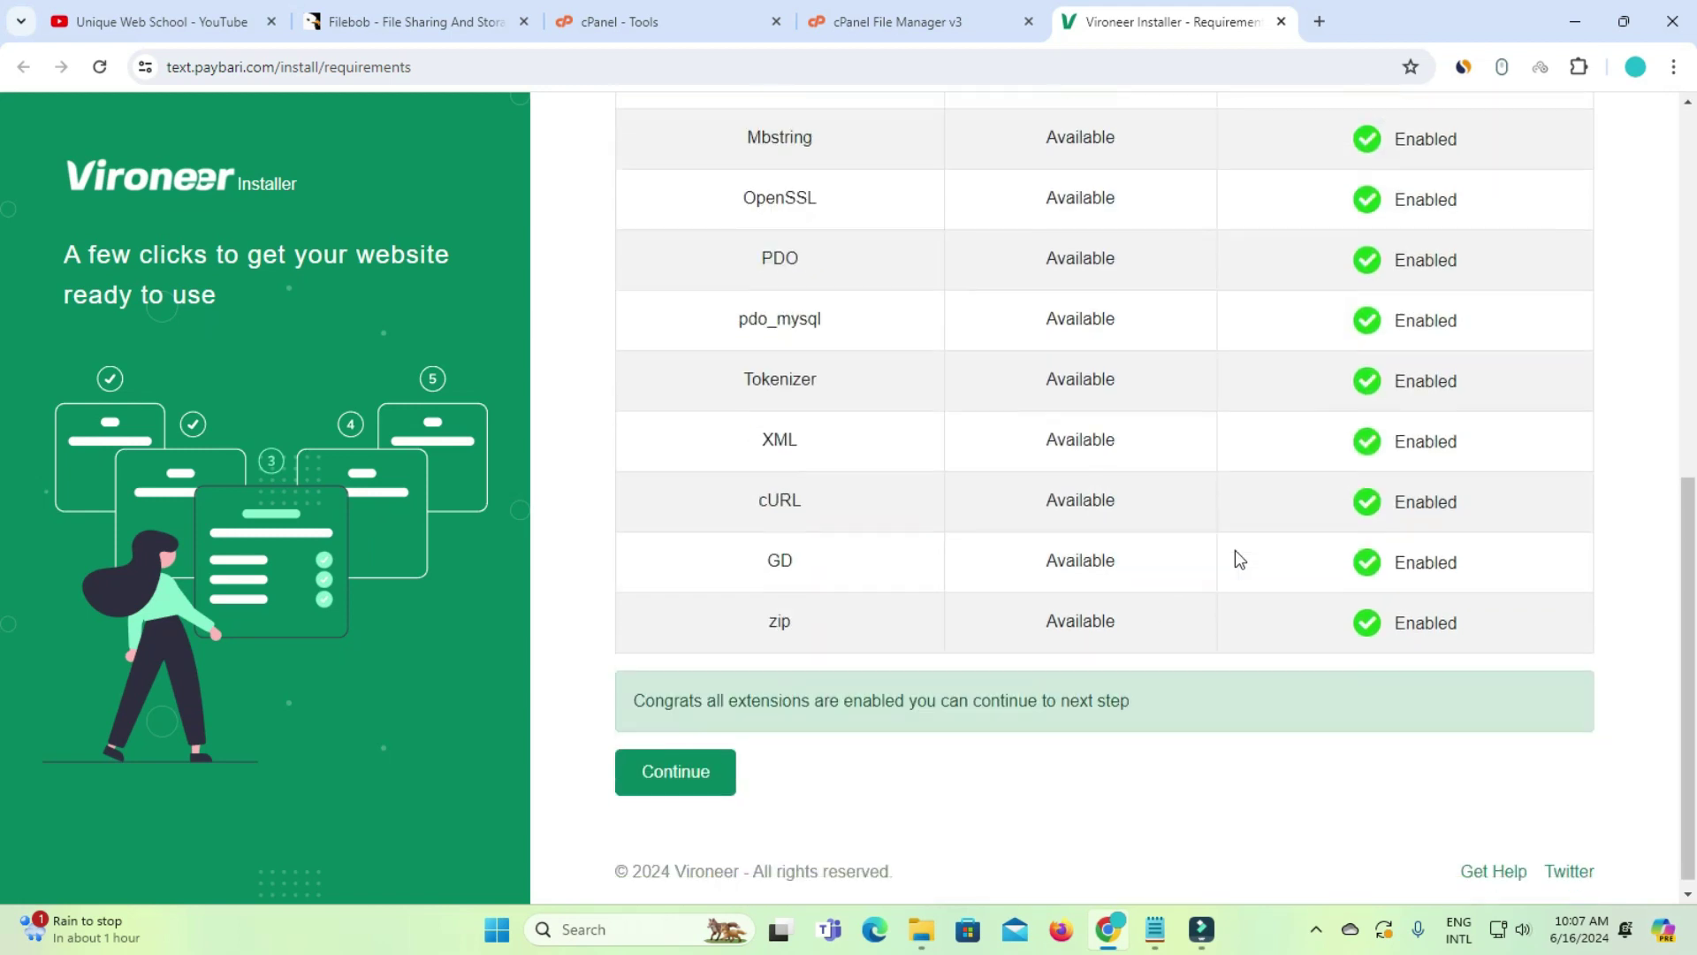
scroll(1121, 310, "up", 9)
scroll(996, 412, "down", 6)
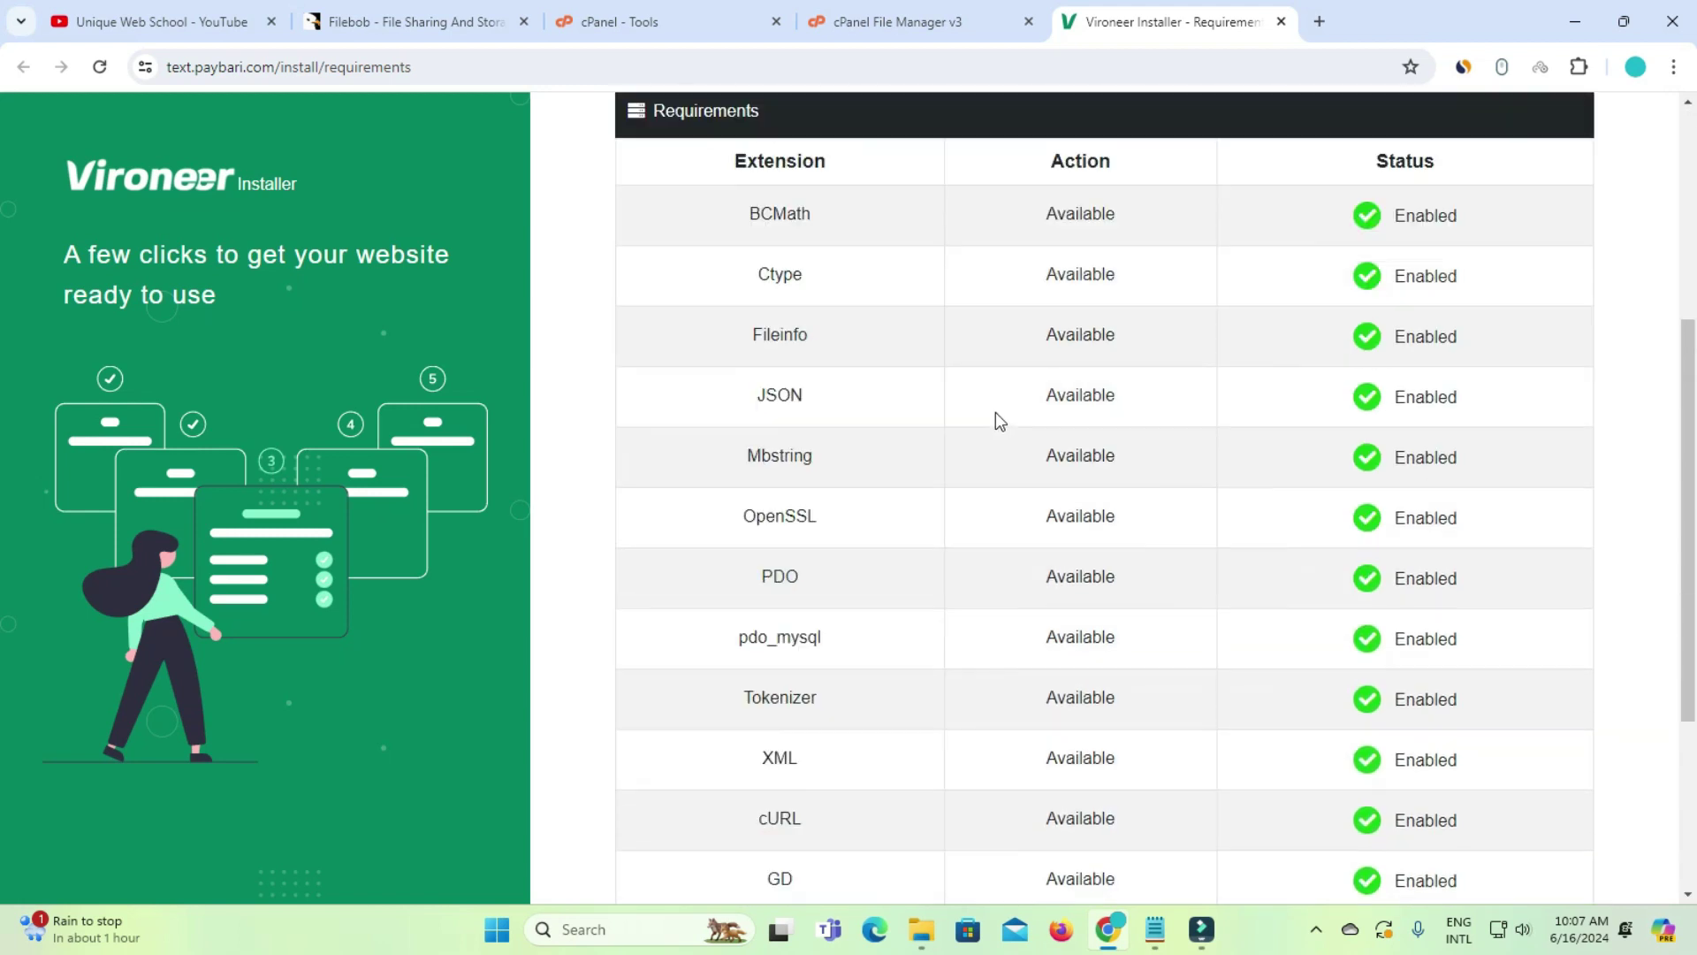
scroll(995, 412, "down", 4)
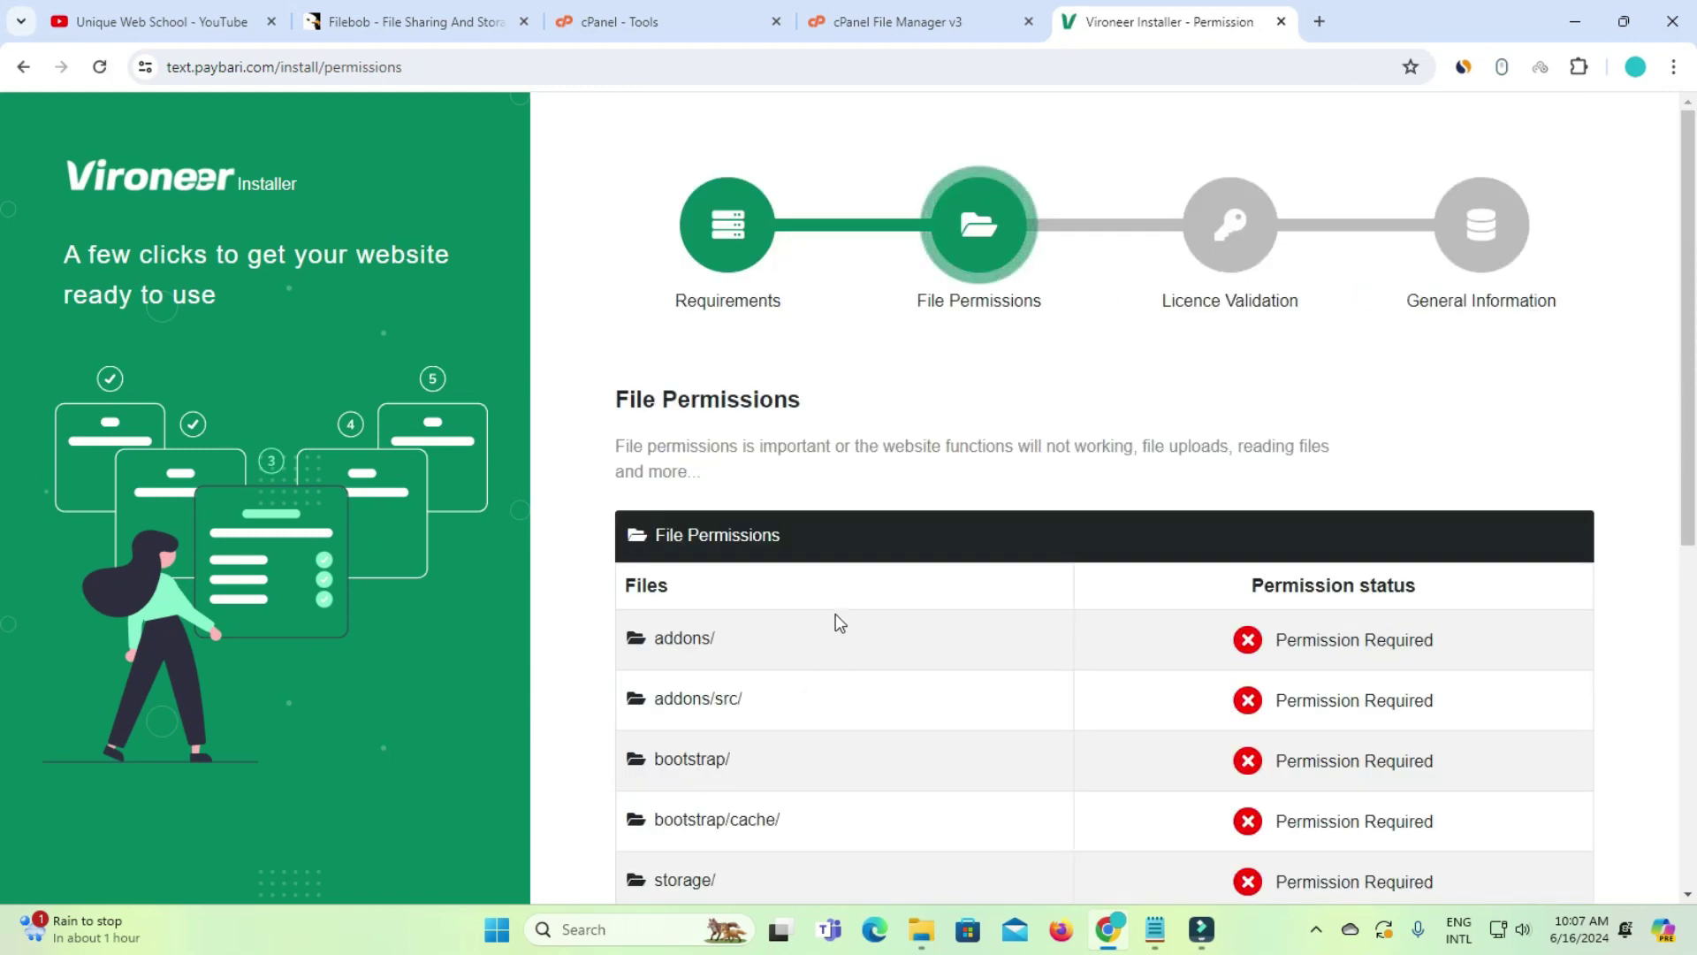
Check the installer's list of folders needing permissions and set the Application/addons folder to 0775 in File Manager
scroll(1020, 630, "down", 7)
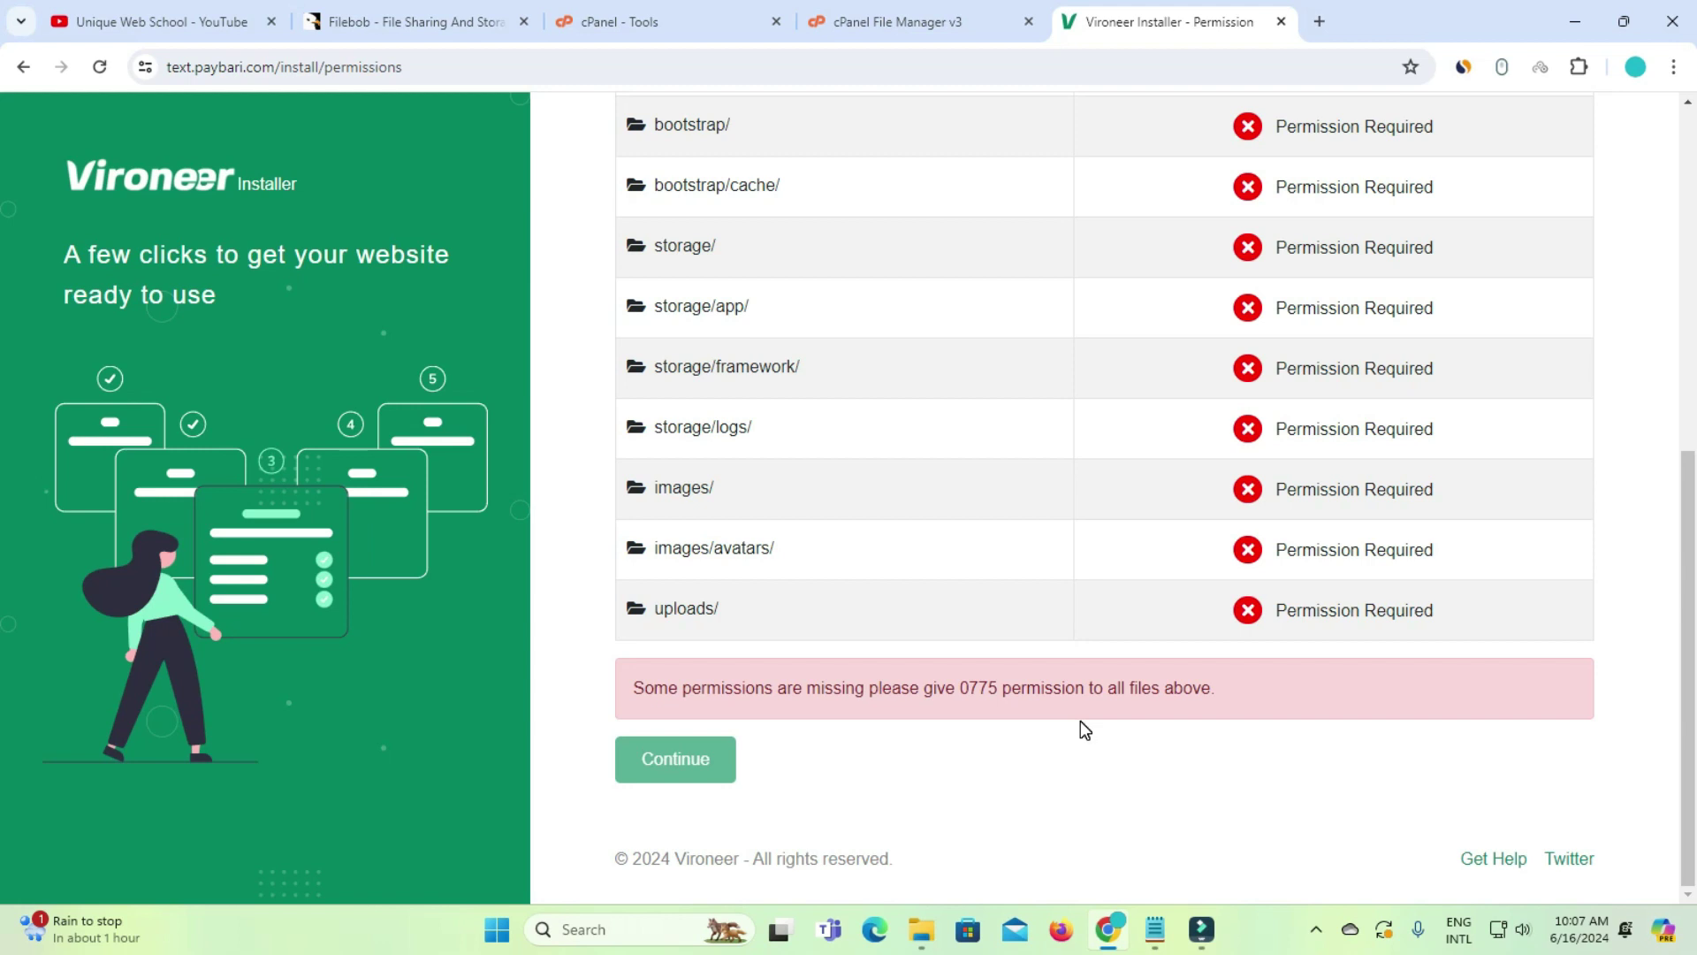
scroll(1061, 619, "up", 3)
left_click_drag(665, 320, 766, 326)
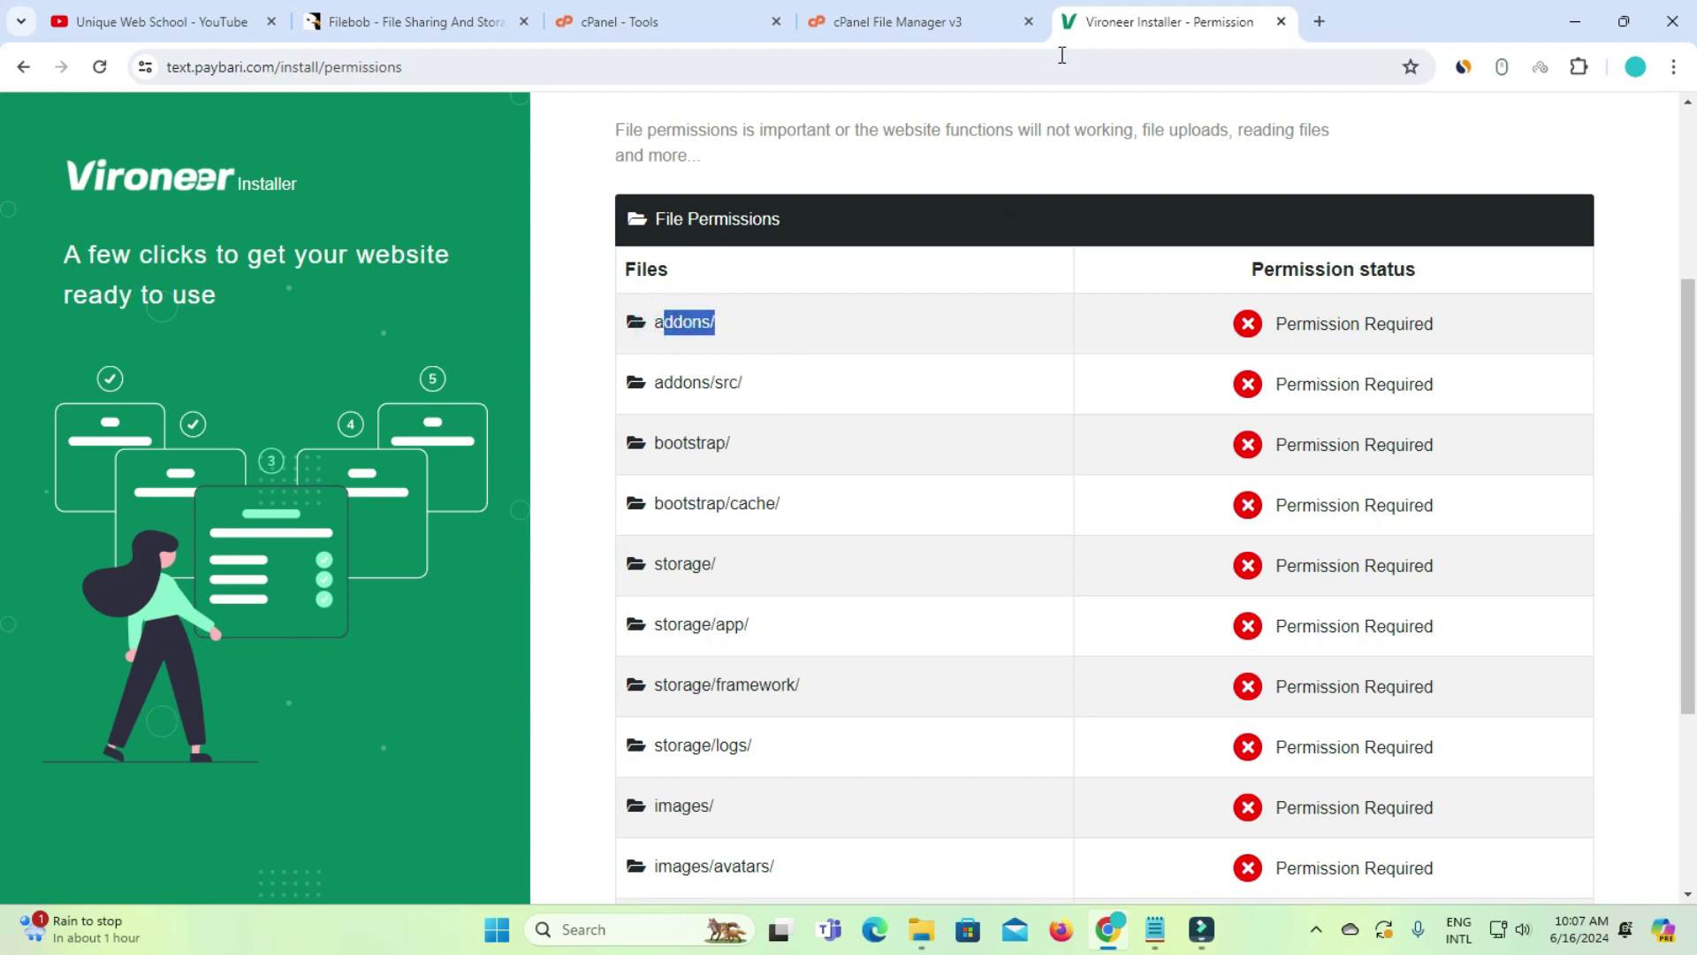
left_click(973, 27)
double_click(487, 294)
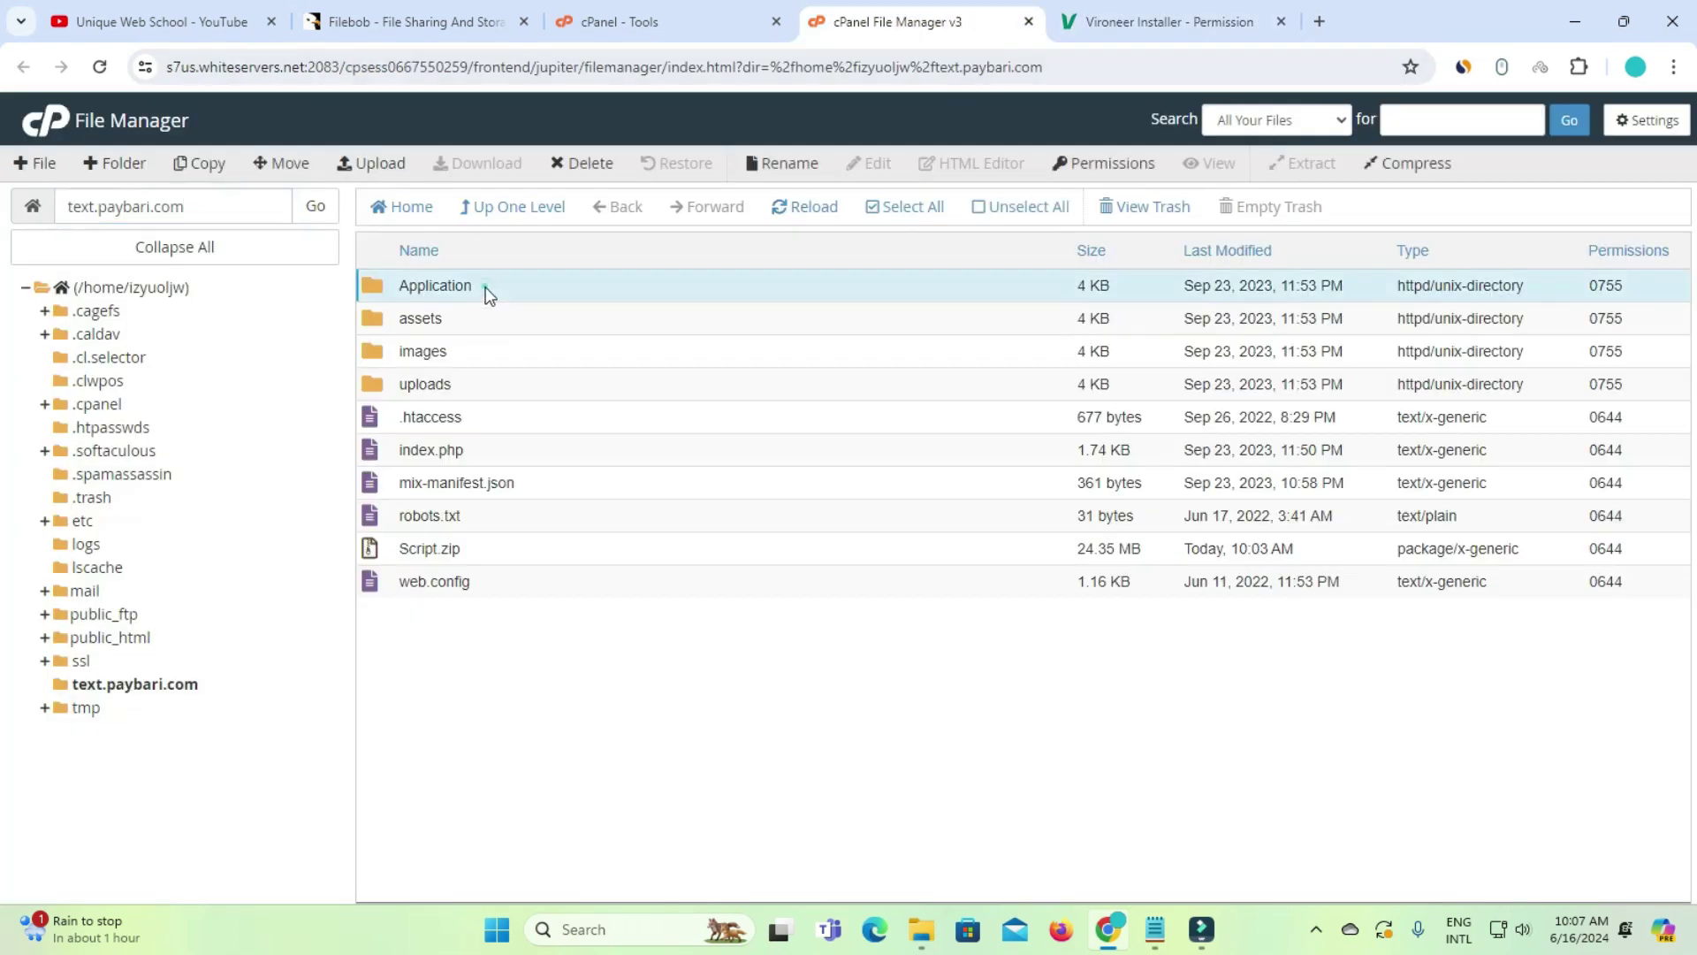
left_click(508, 290)
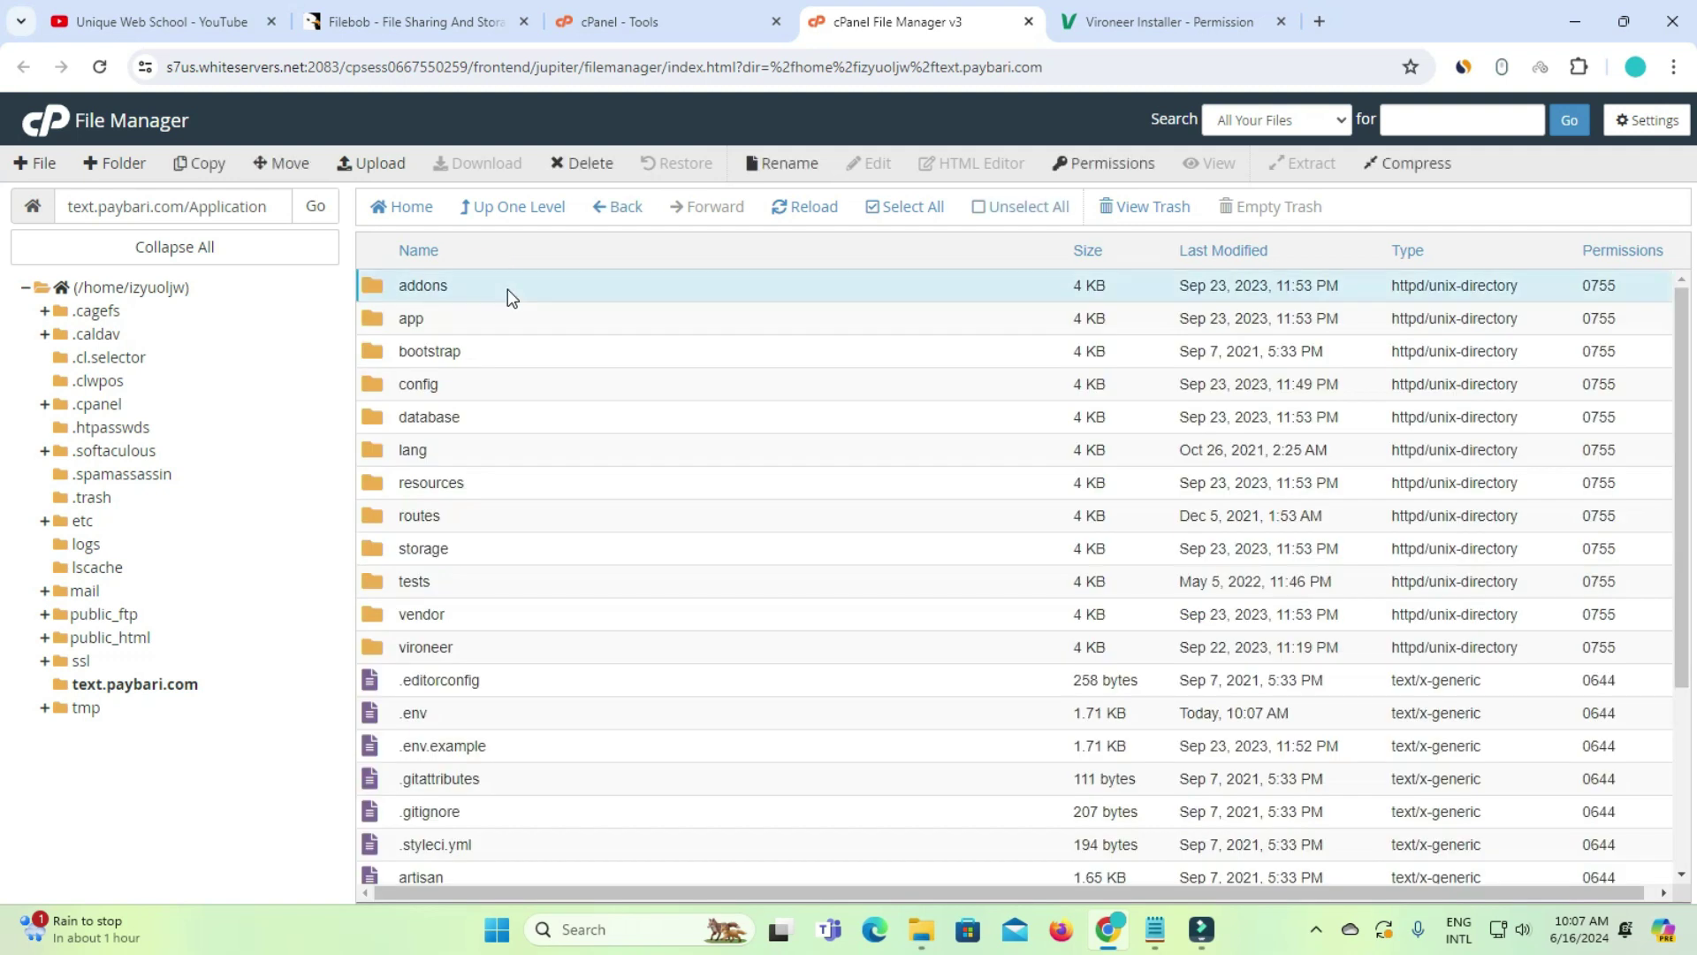
right_click(507, 289)
left_click(591, 394)
left_click(880, 481)
left_click(986, 646)
Set the permissions of the src folder inside addons to 0775 by enabling group write
double_click(545, 286)
left_click(447, 282)
right_click(448, 283)
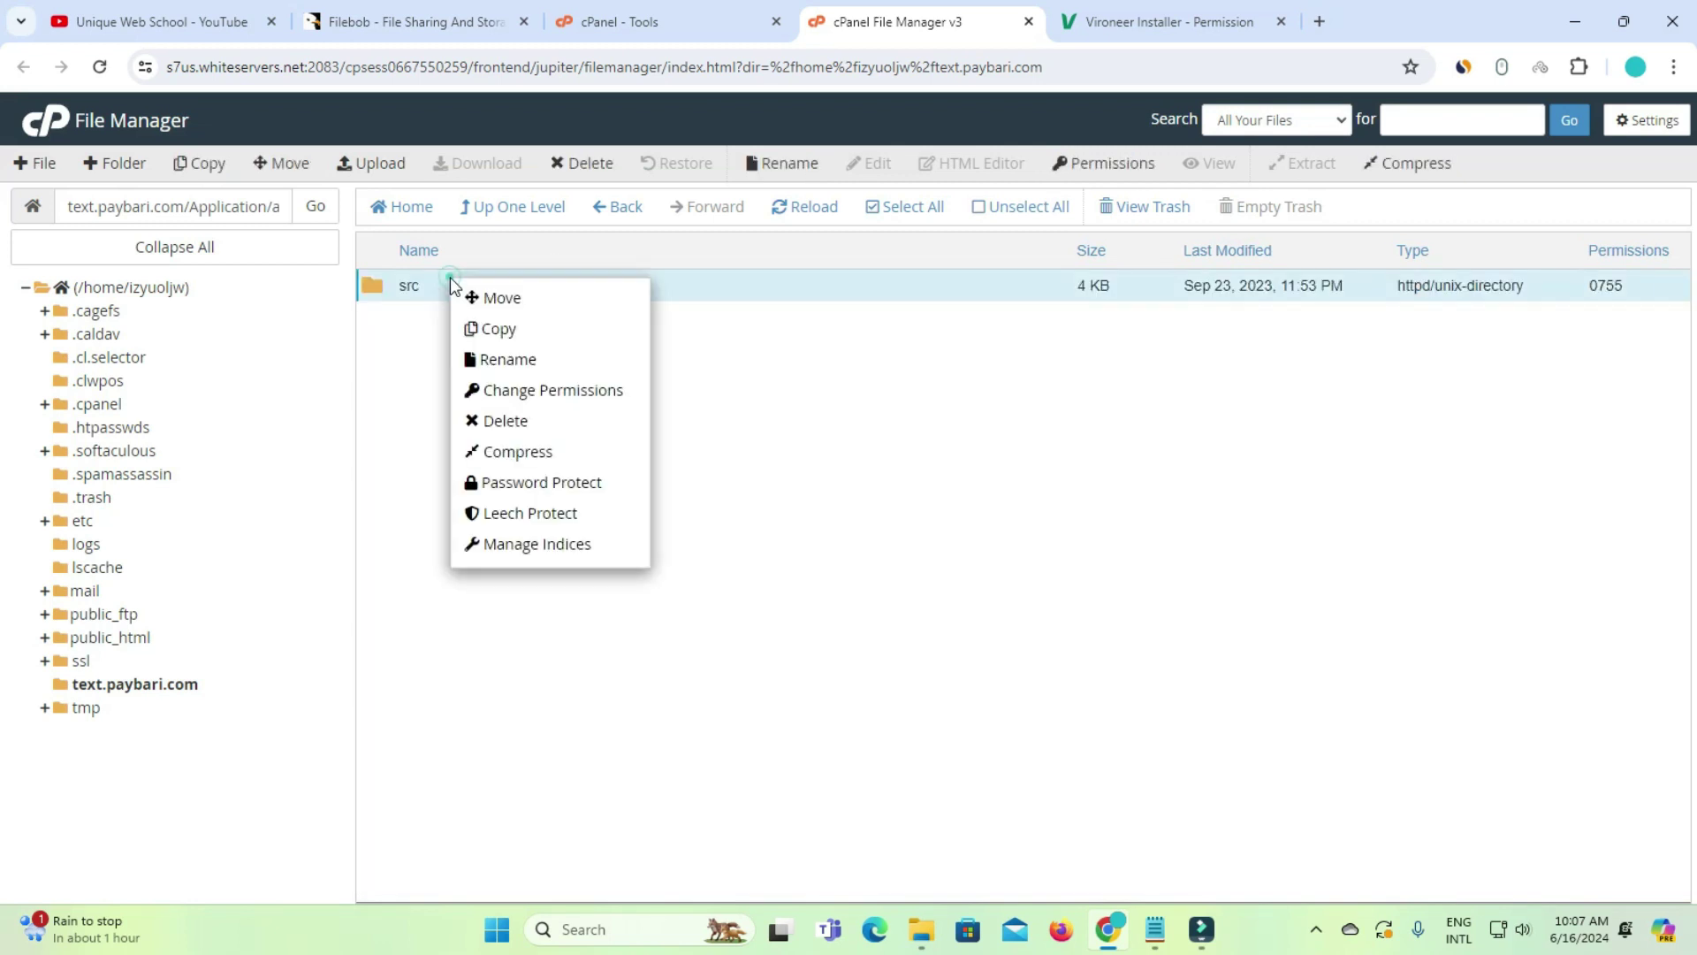
left_click(531, 390)
left_click(880, 481)
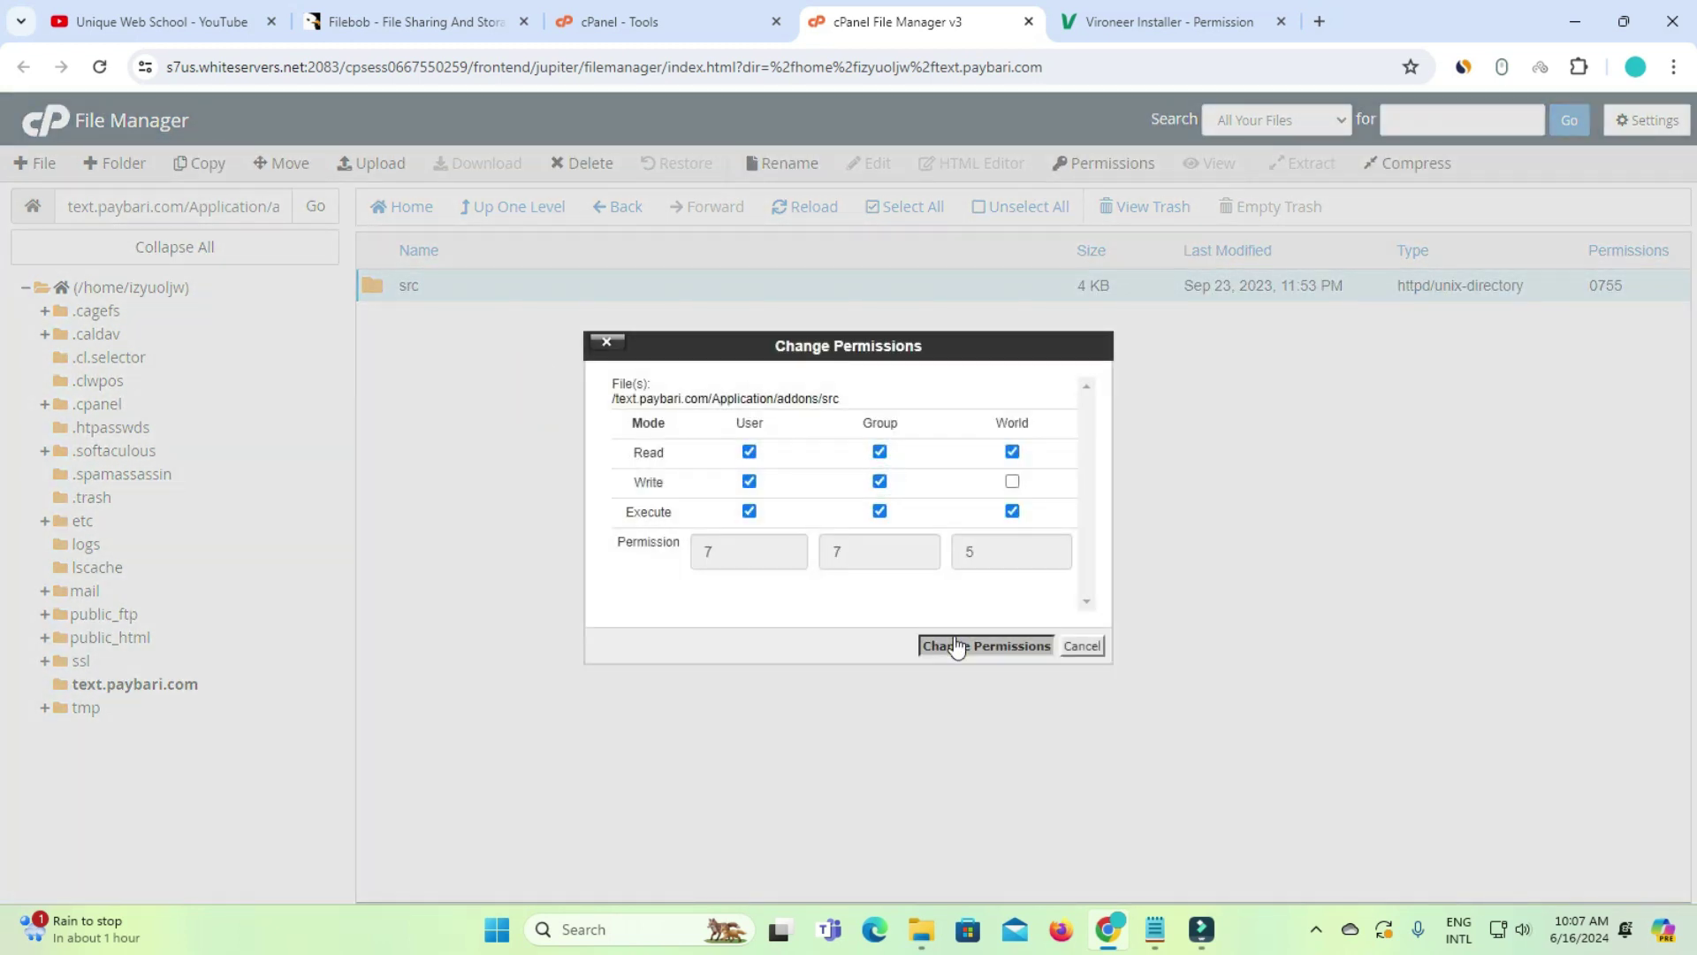
left_click(987, 645)
Check the bootstrap entries in the installer's list and set the Application/bootstrap folder's permissions to 0775
left_click(619, 208)
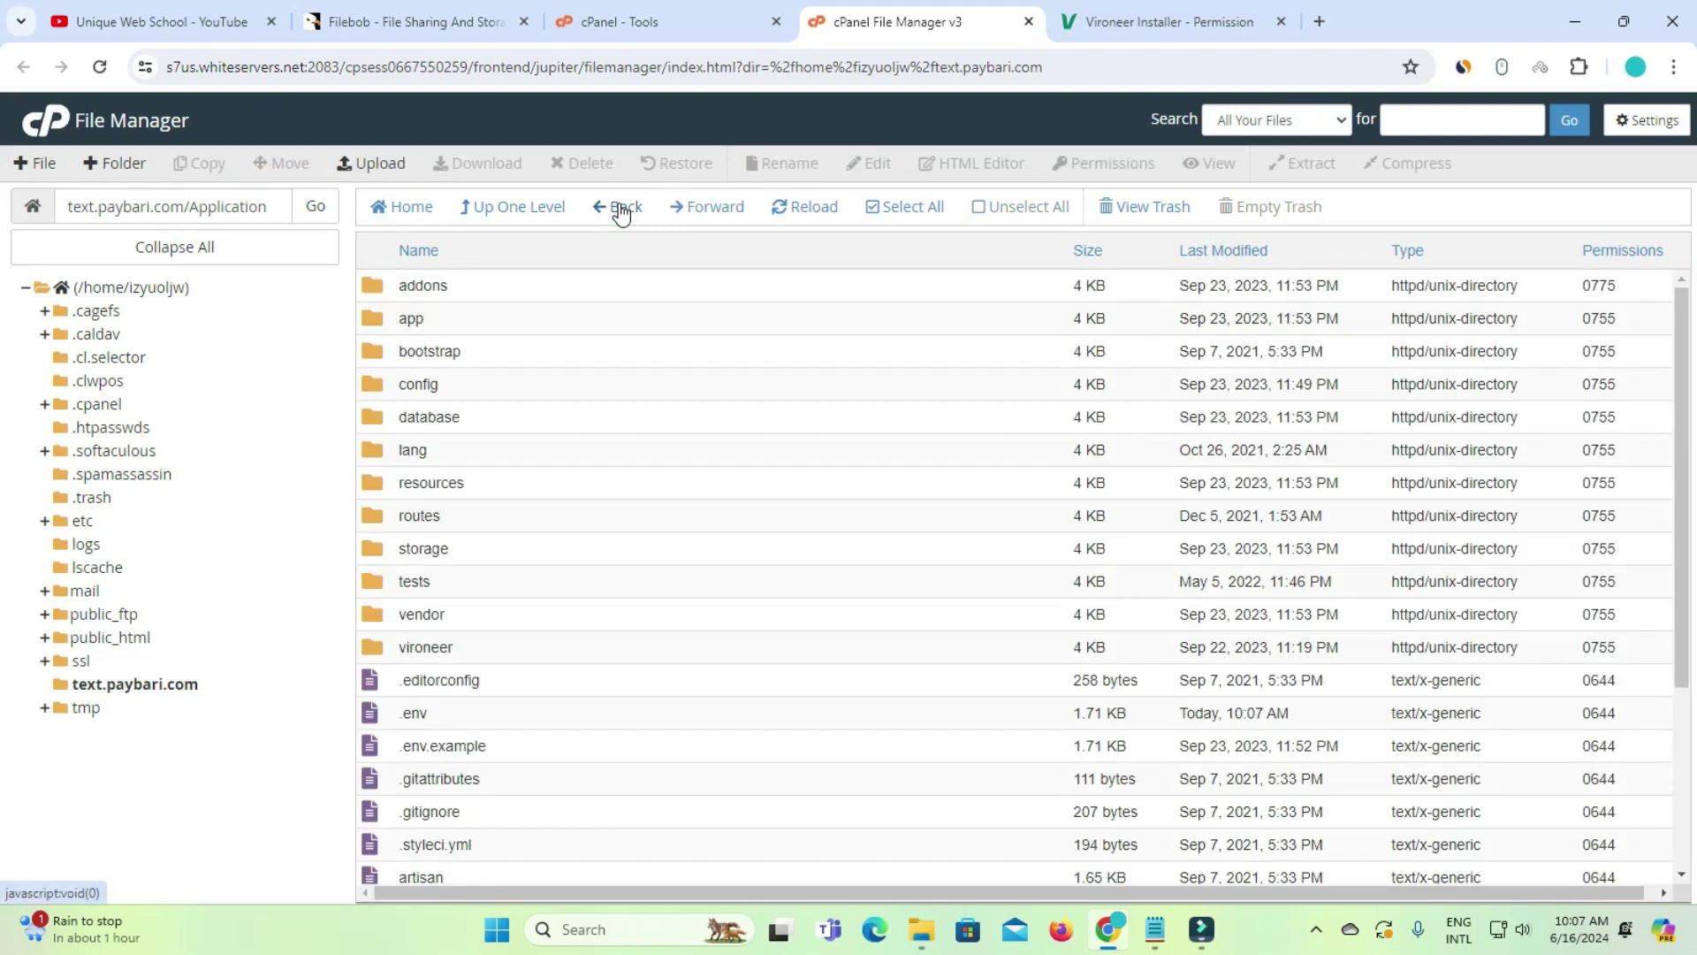
left_click(1204, 20)
left_click_drag(665, 444, 757, 446)
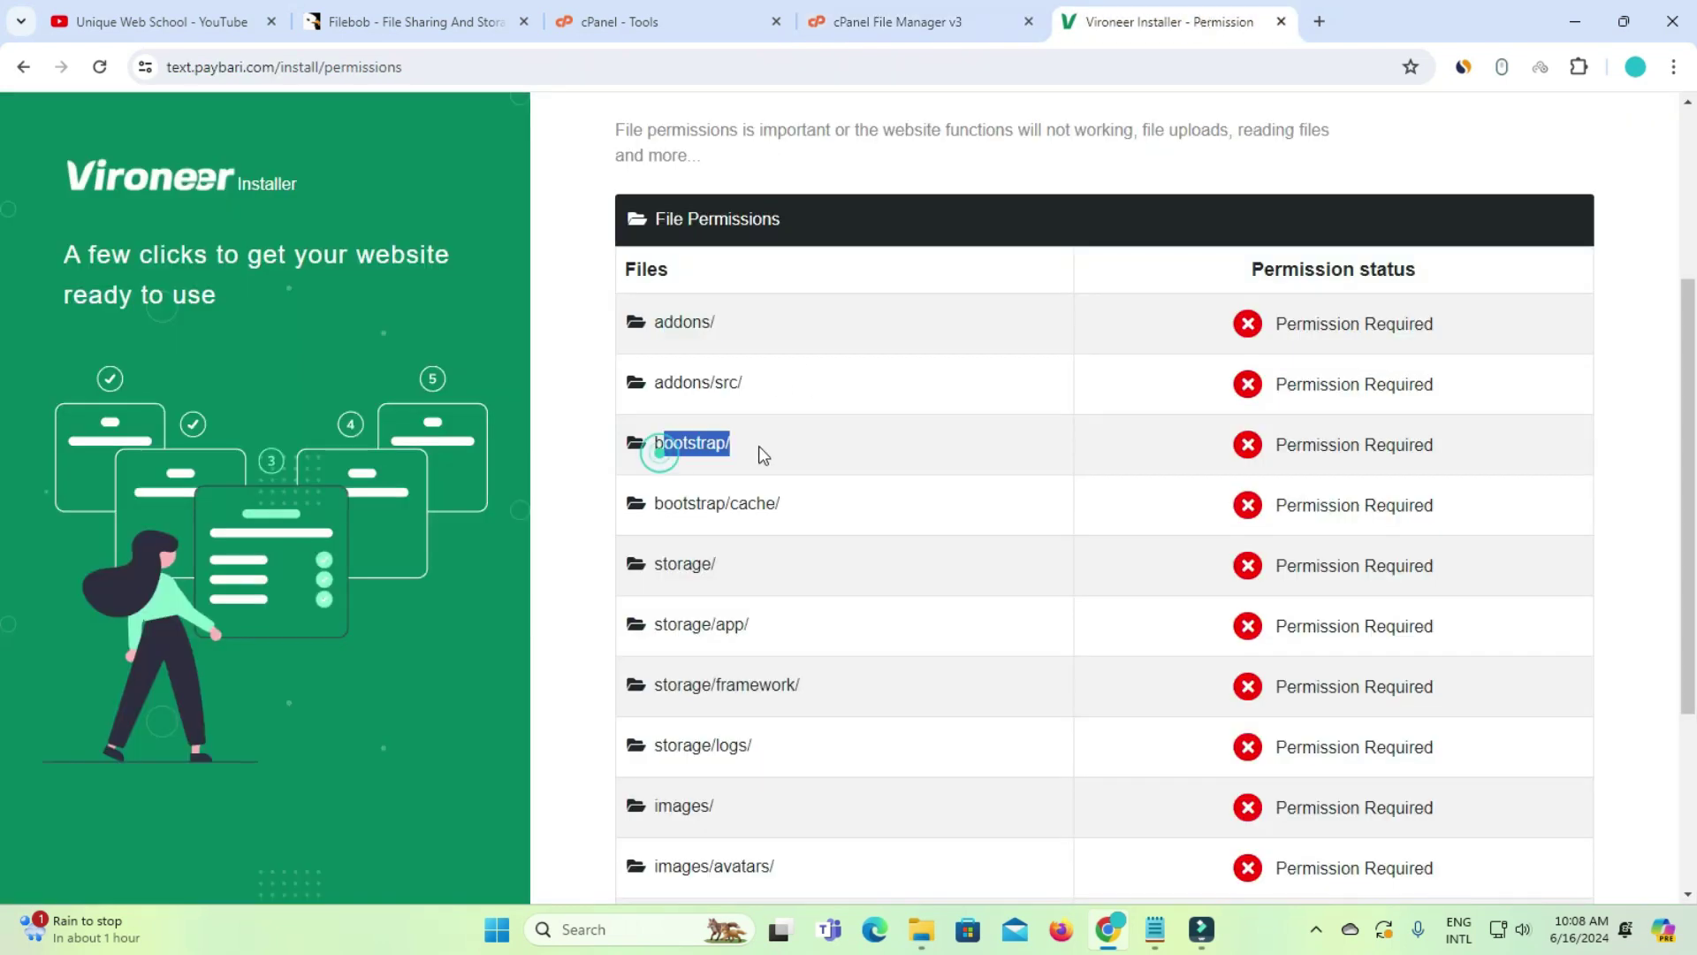
left_click_drag(664, 504, 701, 504)
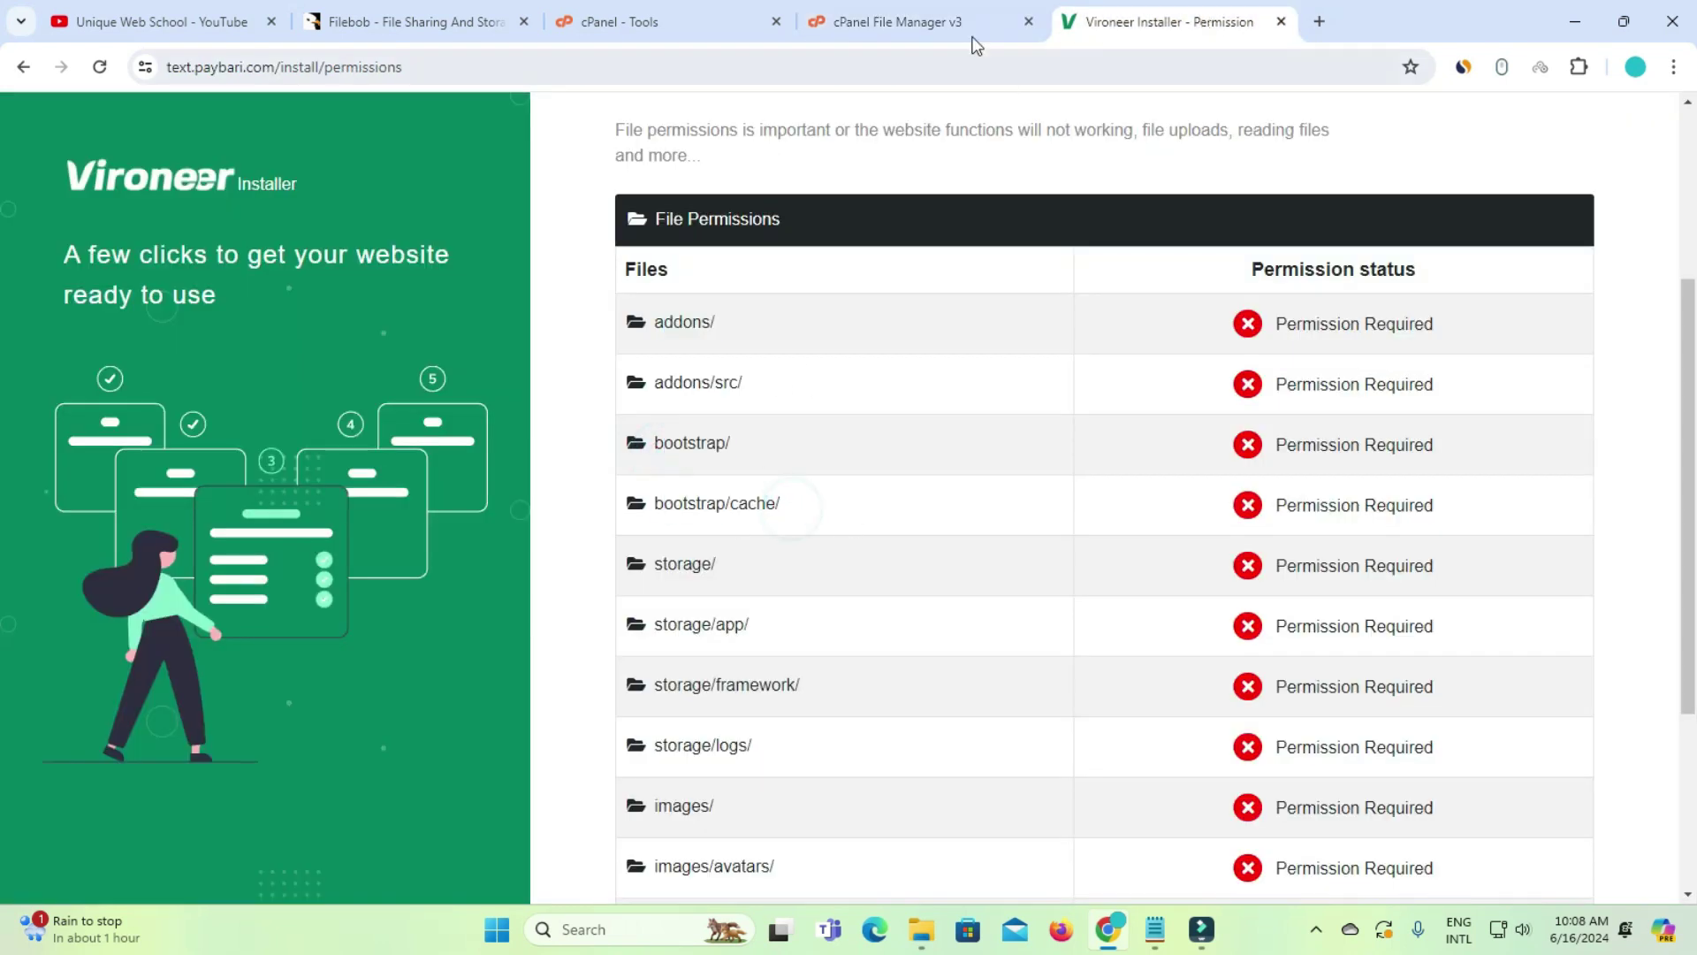
left_click(913, 25)
right_click(497, 348)
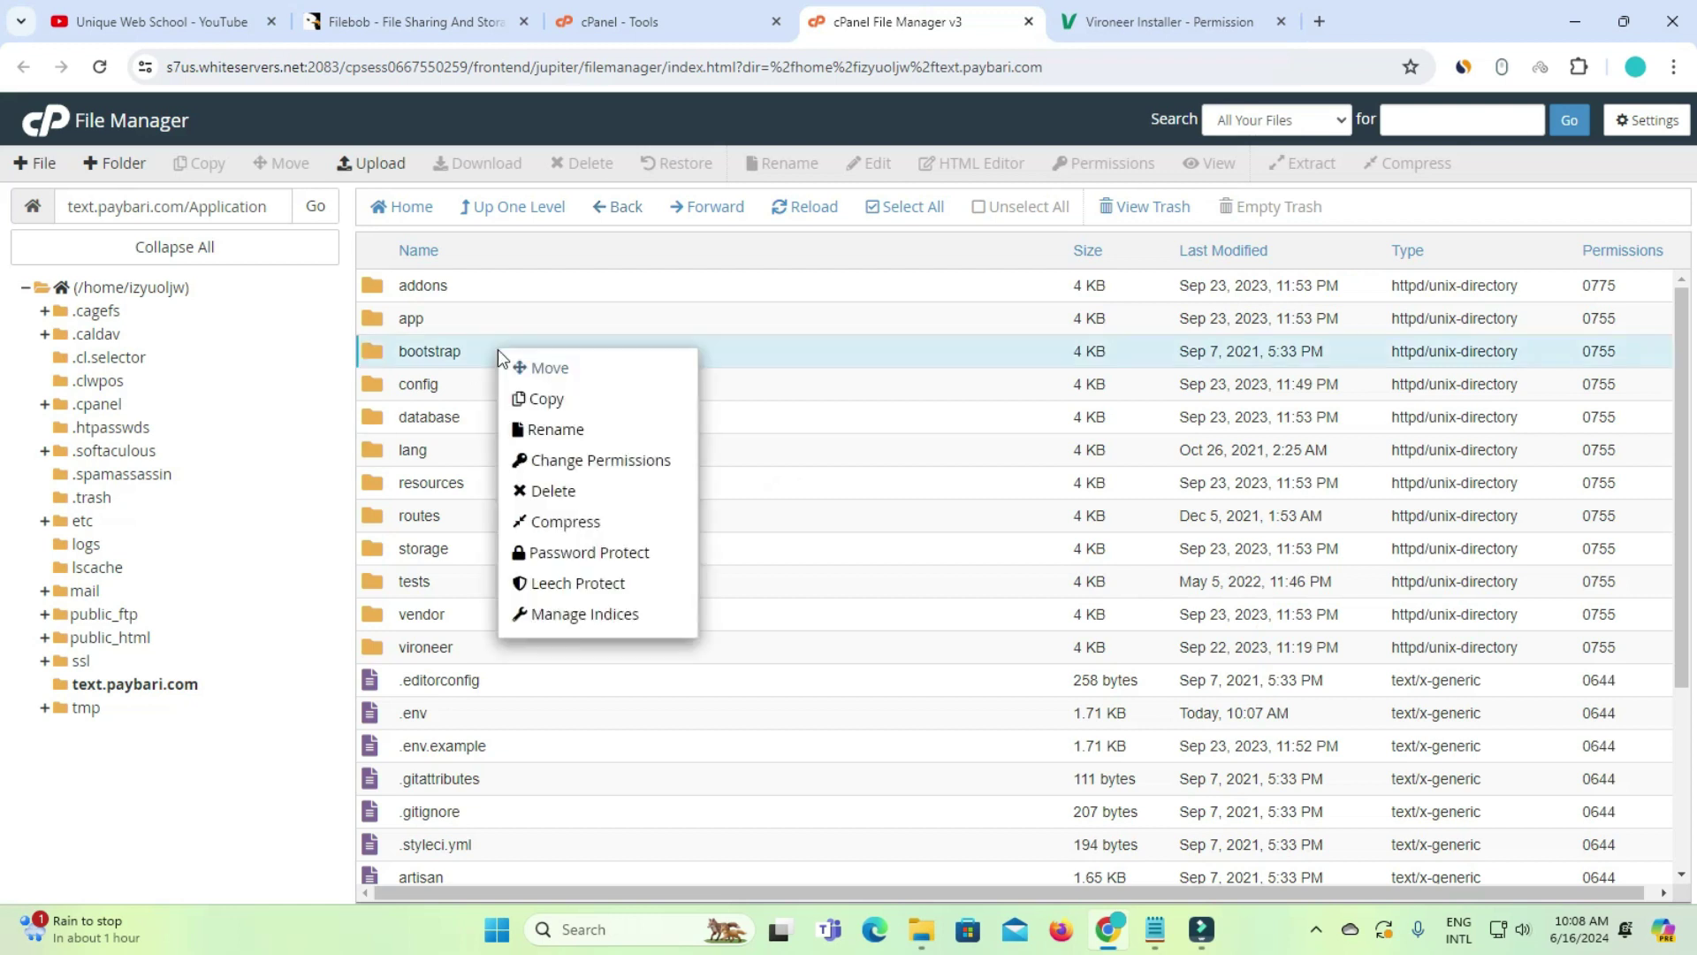
left_click(599, 468)
left_click(880, 481)
left_click(940, 646)
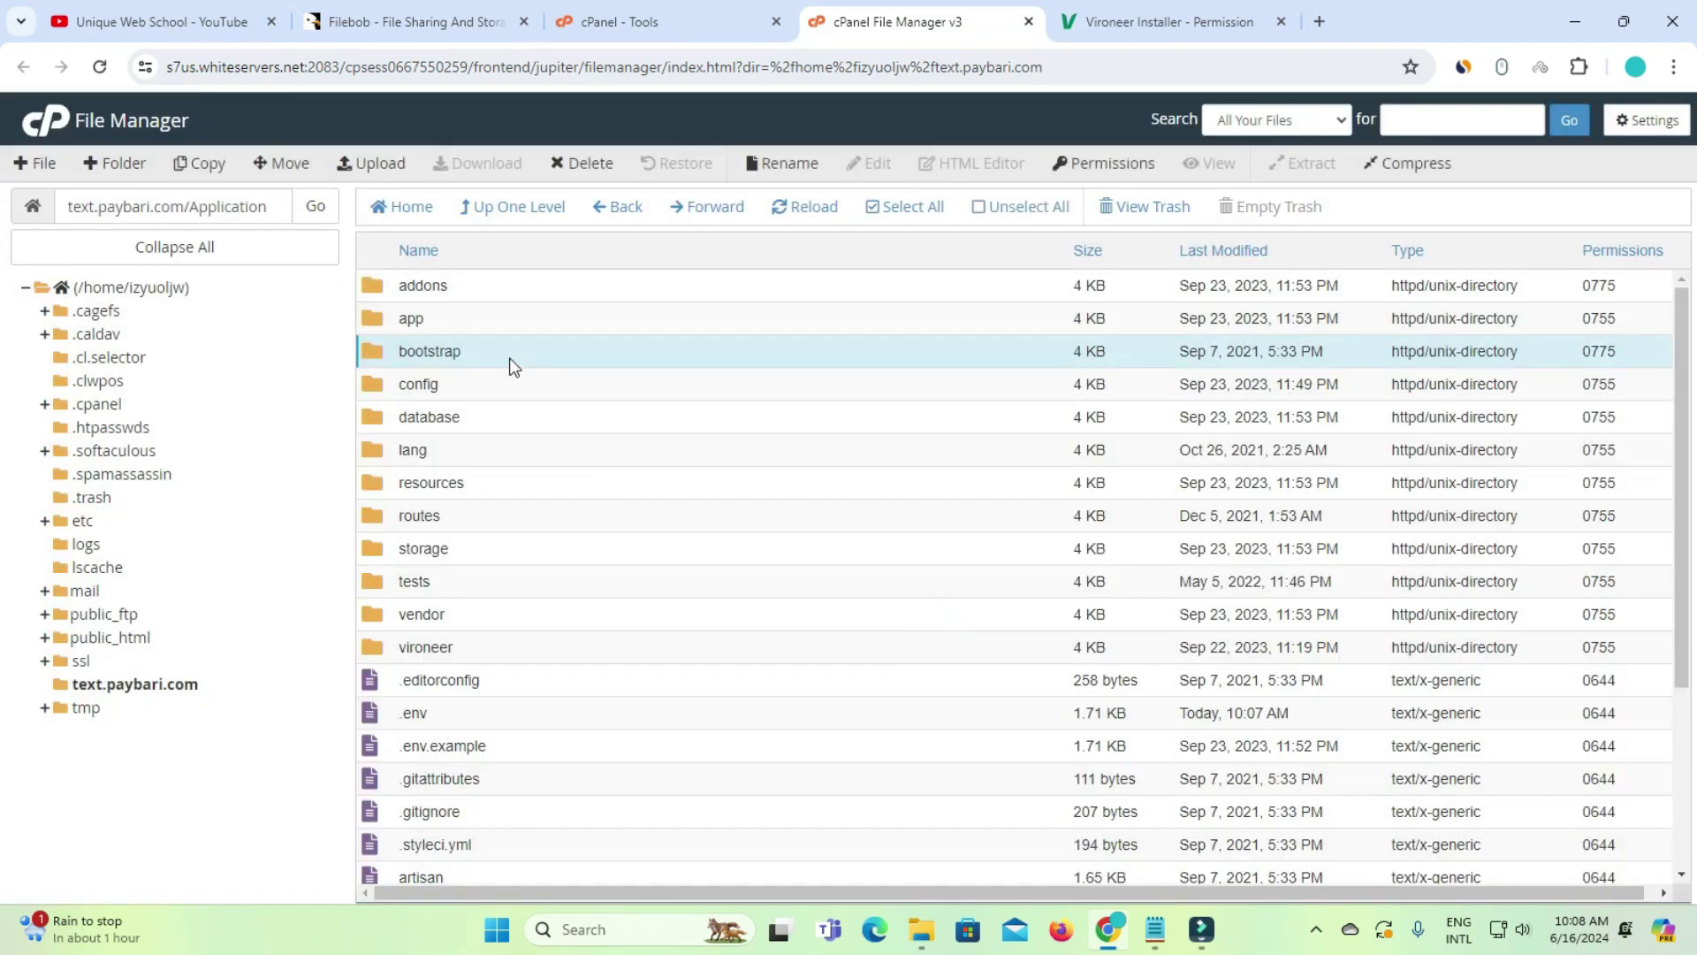
Set the permissions of the cache folder inside bootstrap to 0775 and return to the Application folder
double_click(510, 361)
right_click(470, 284)
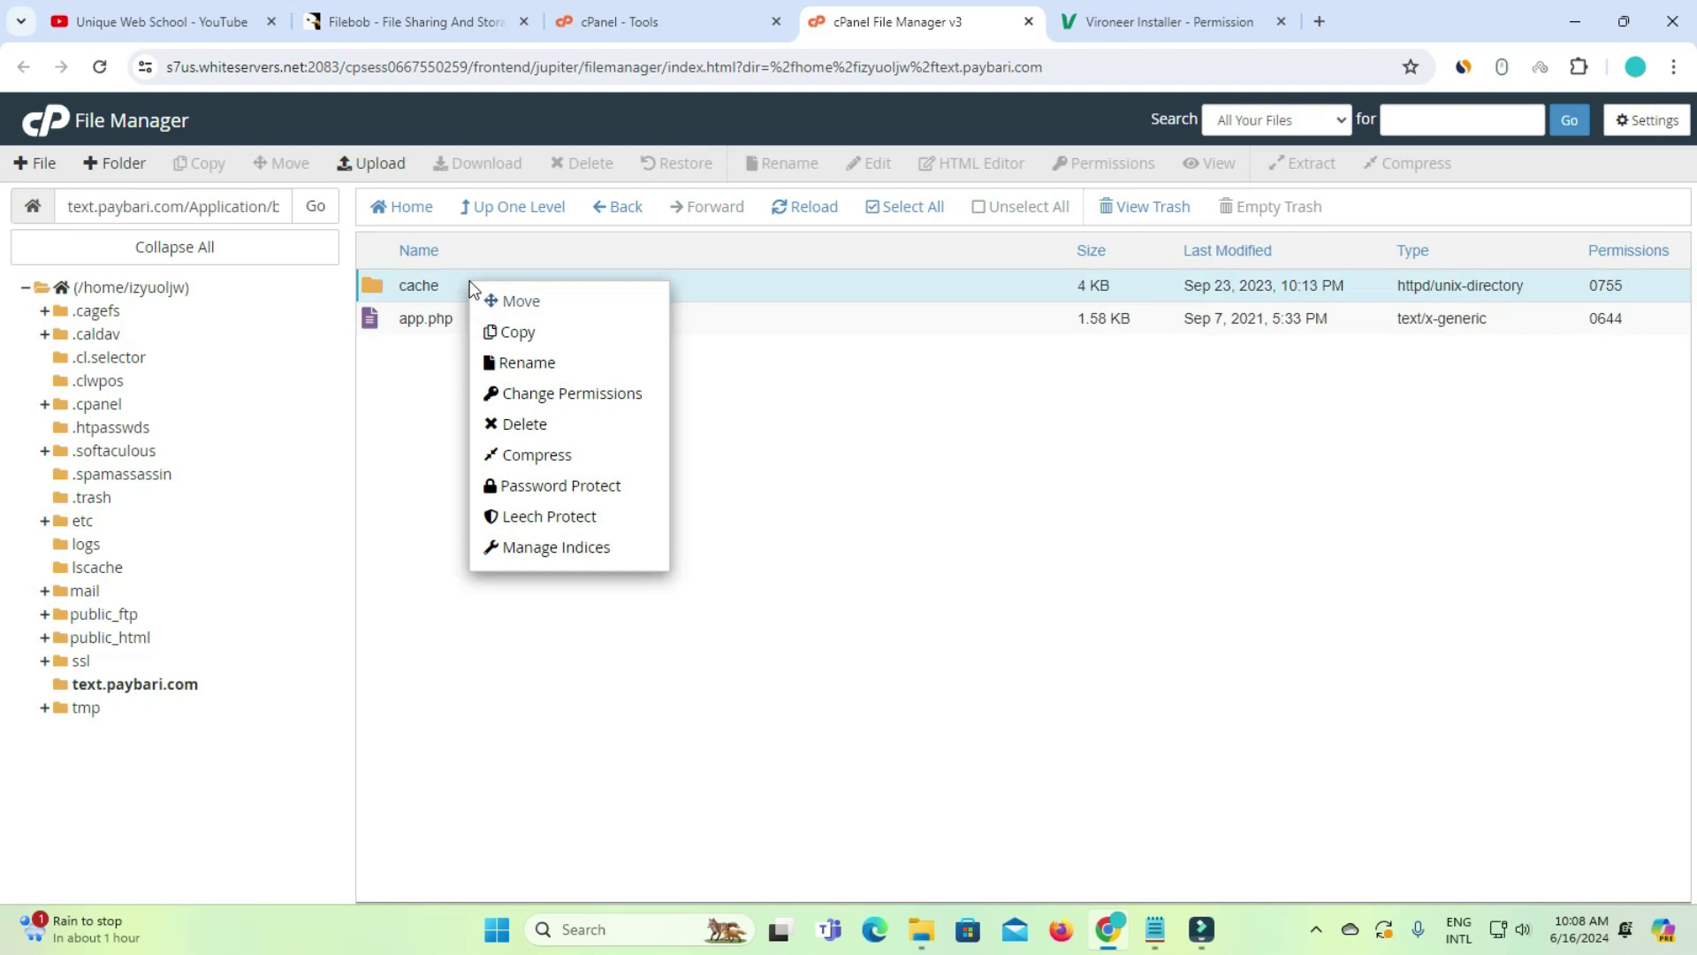
left_click(568, 391)
left_click(880, 482)
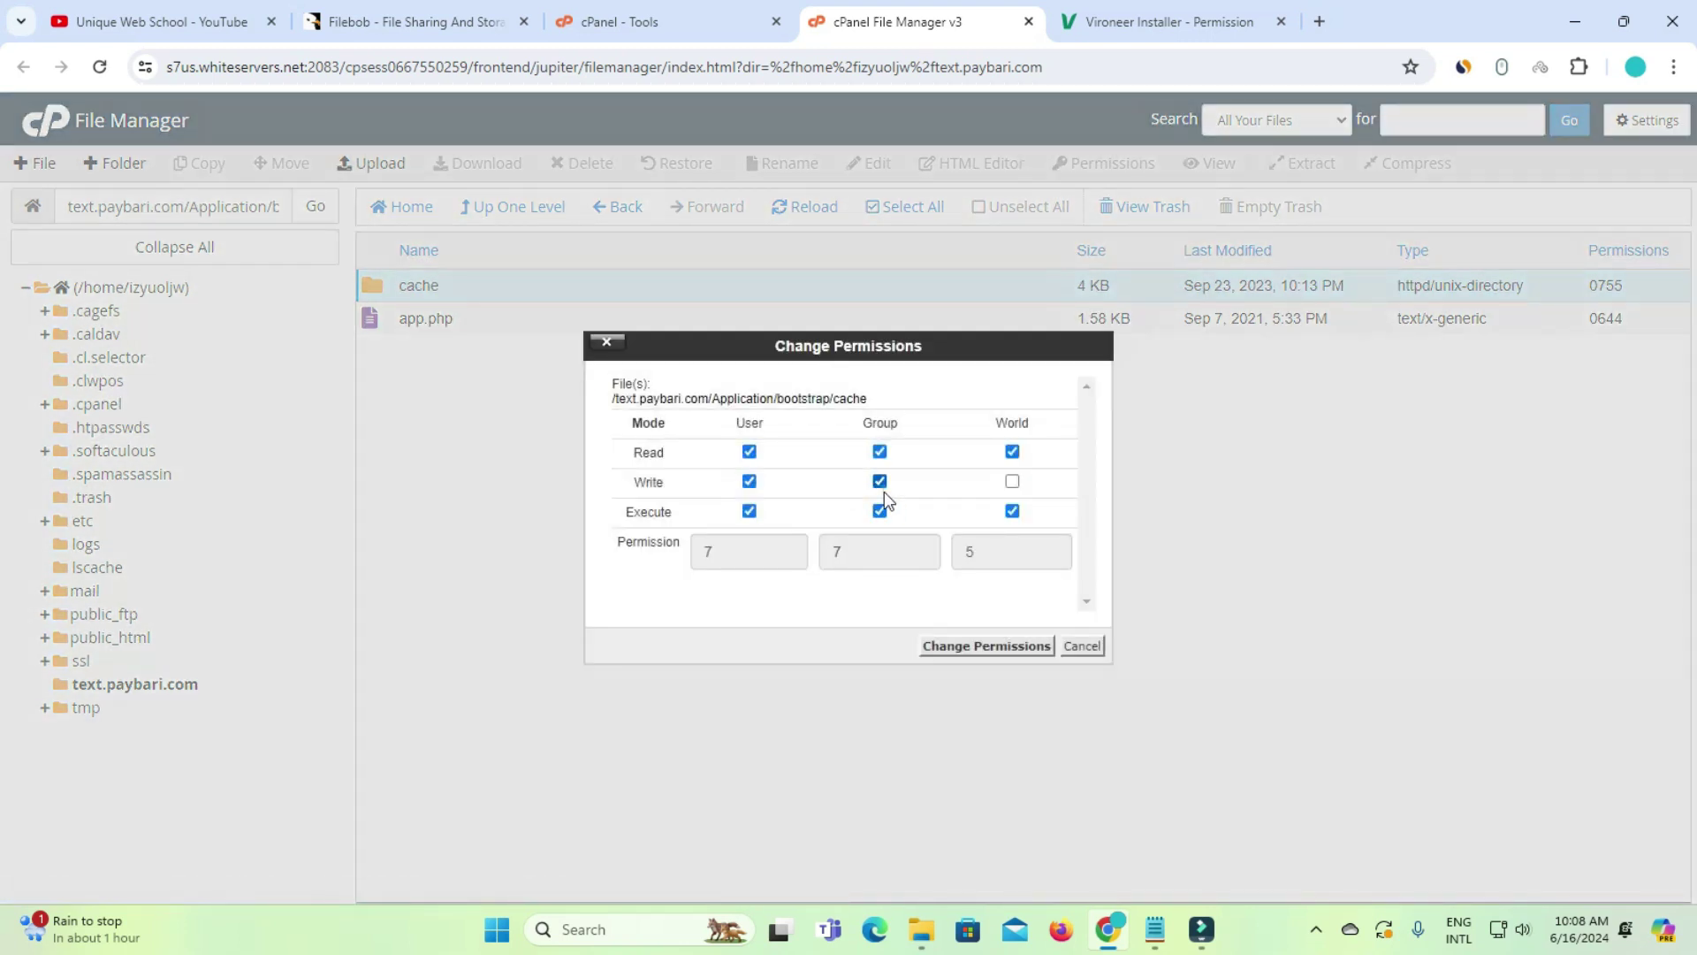
left_click(981, 645)
left_click(630, 216)
left_click(628, 212)
double_click(511, 294)
Check the storage entries in the installer's list and set the Application/storage folder's permissions to 0775
left_click(1167, 21)
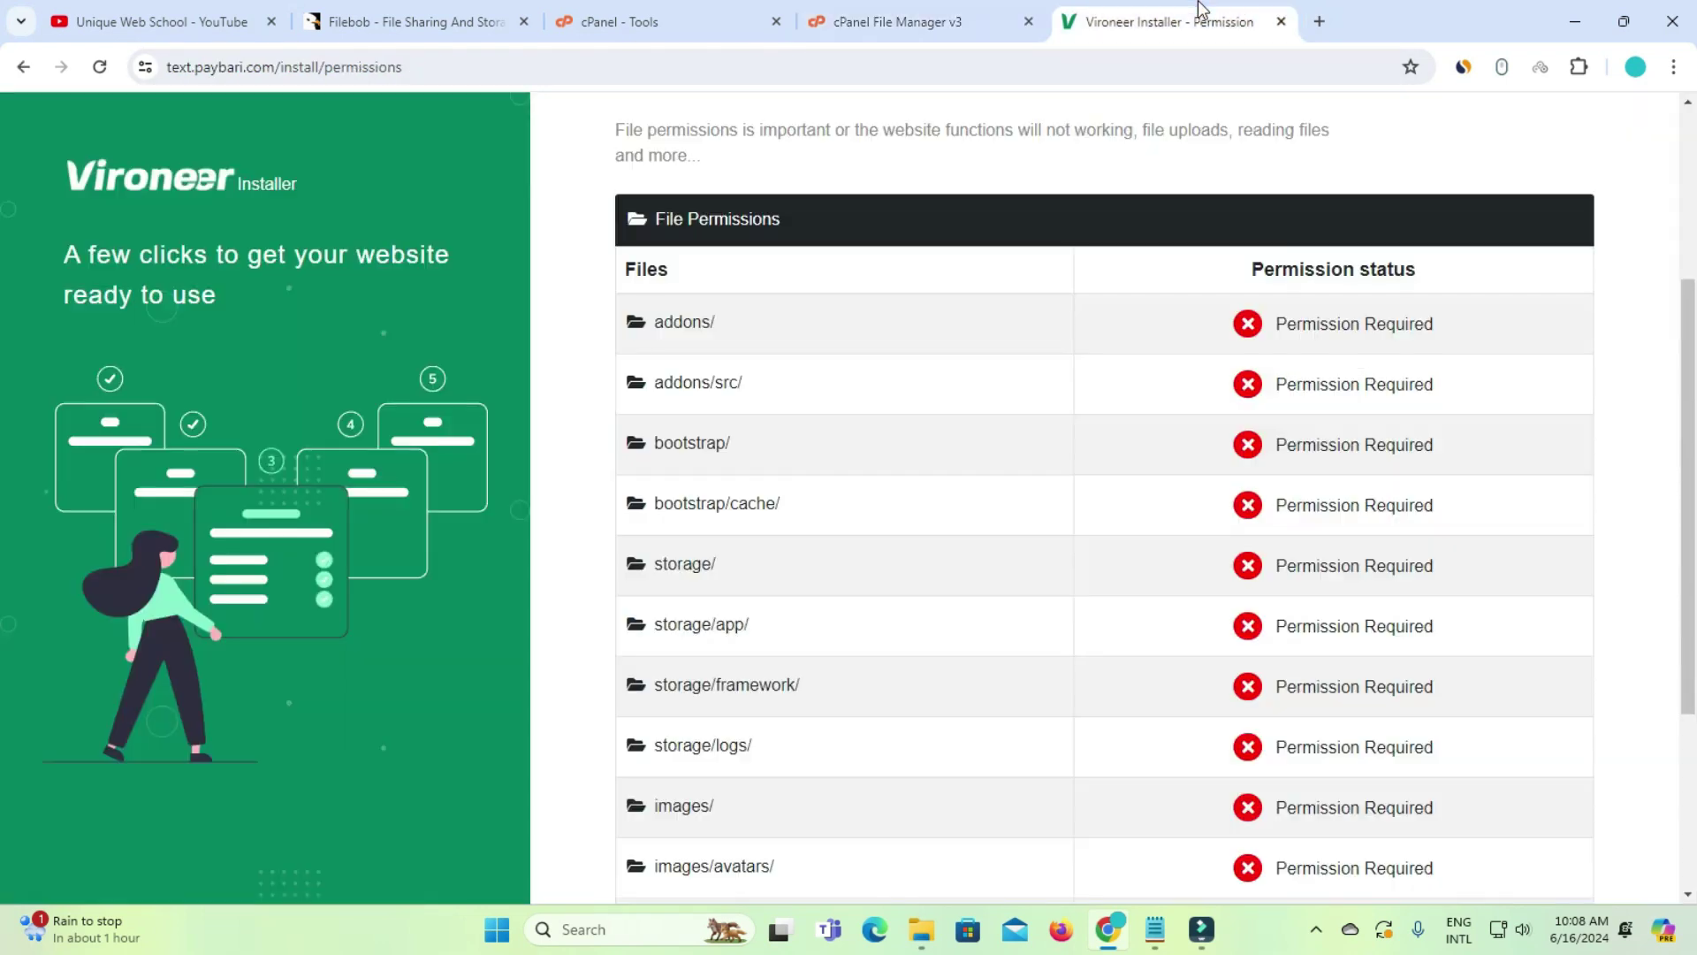
left_click_drag(664, 568, 810, 580)
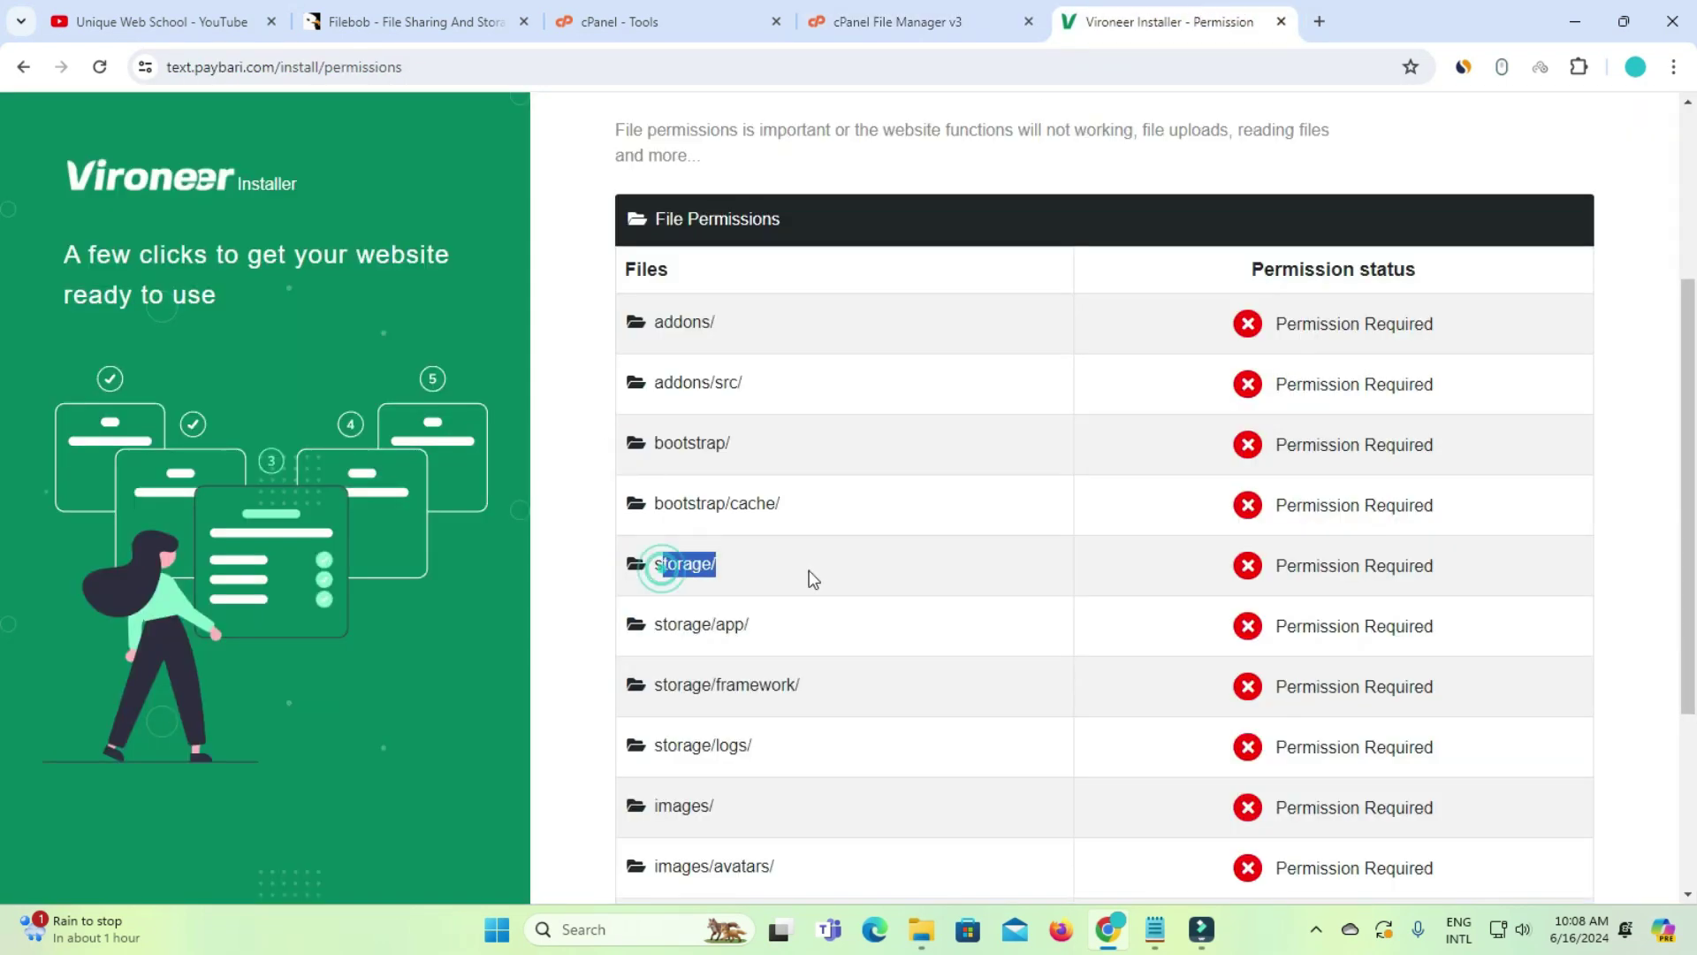
scroll(725, 464, "down", 2)
left_click_drag(673, 417, 752, 410)
left_click_drag(704, 473, 800, 474)
left_click_drag(718, 535, 807, 549)
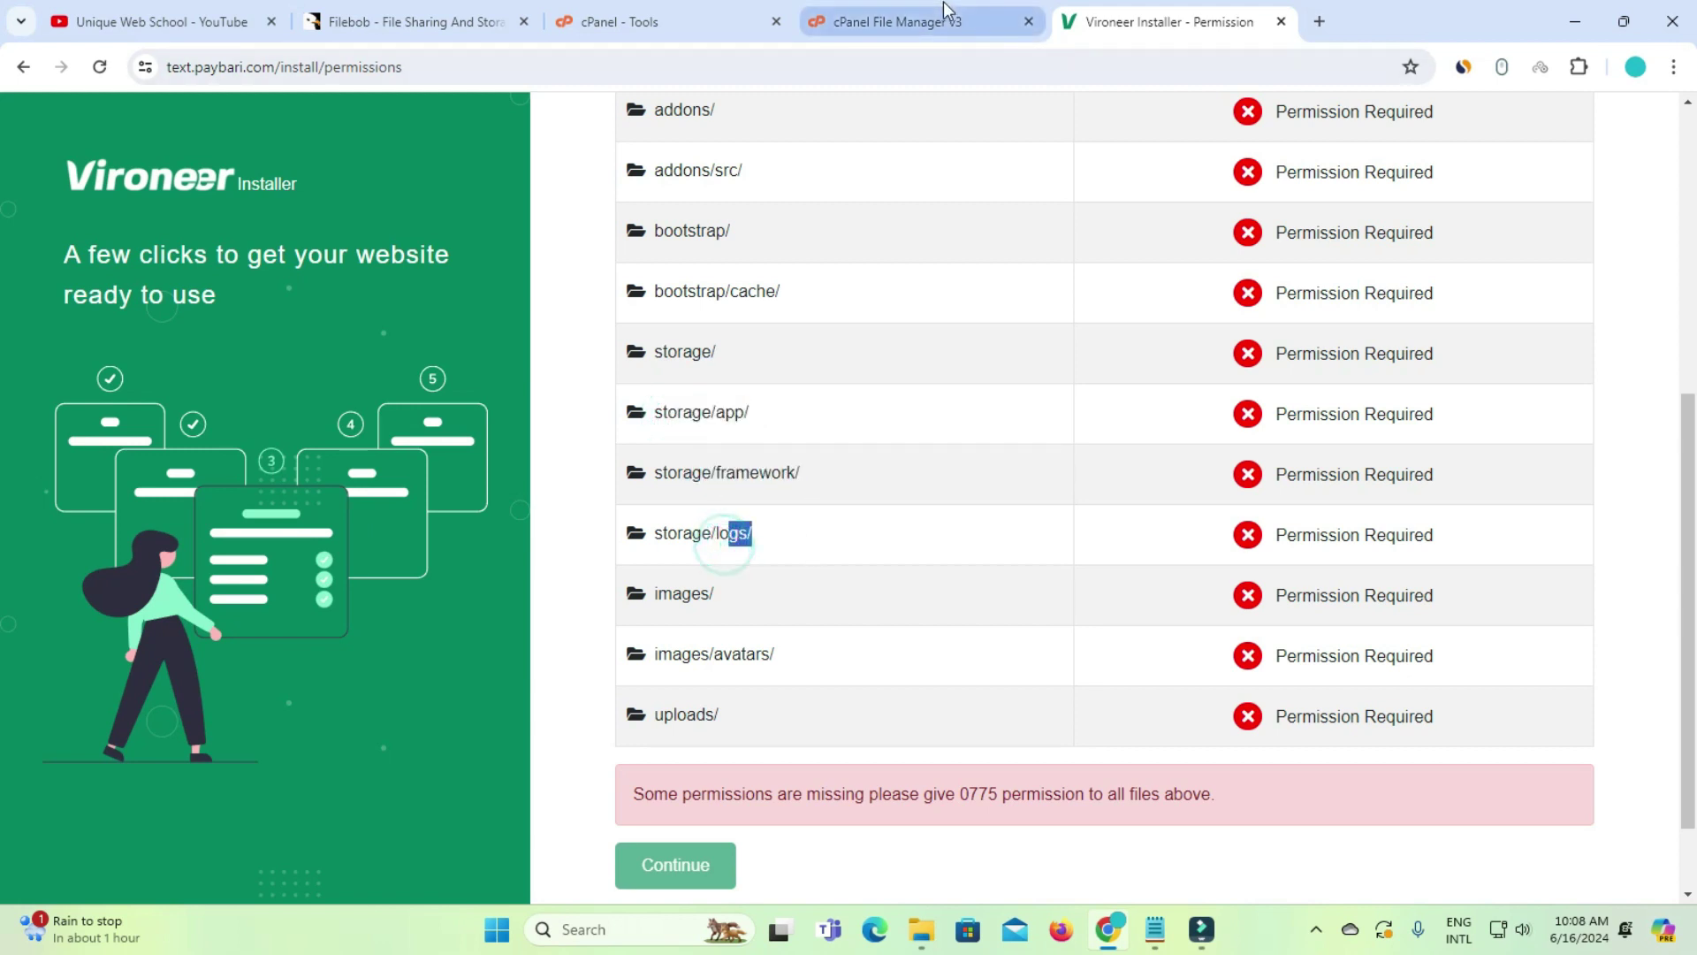
left_click(893, 21)
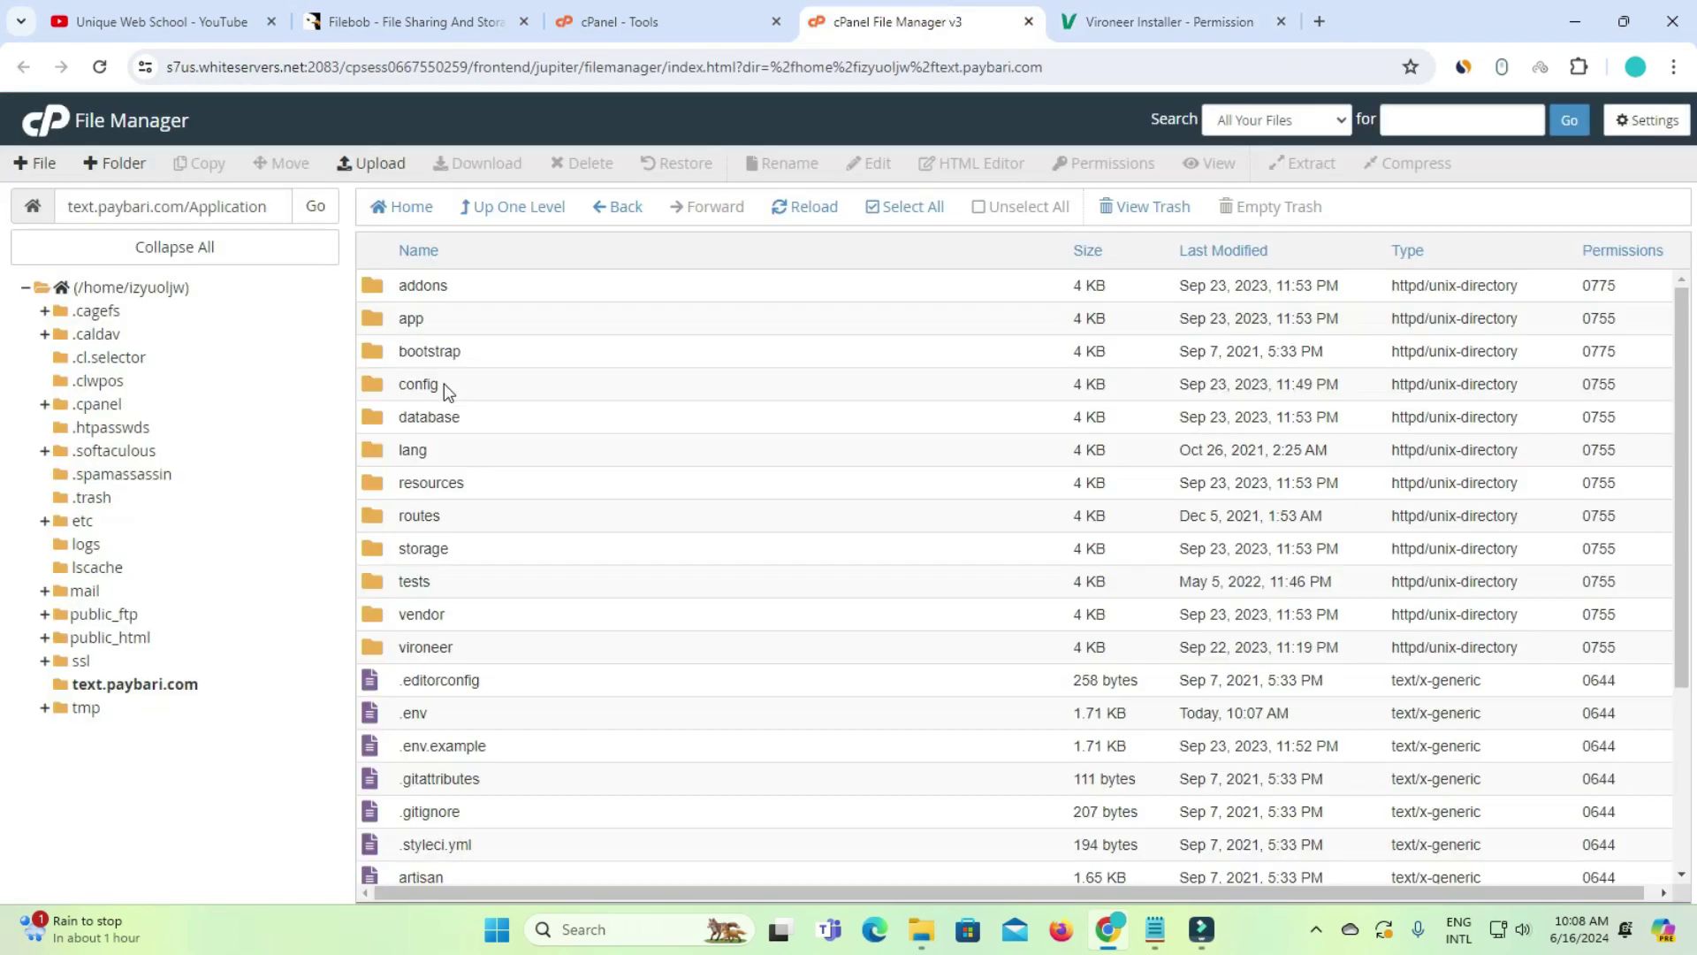
right_click(484, 553)
left_click(574, 663)
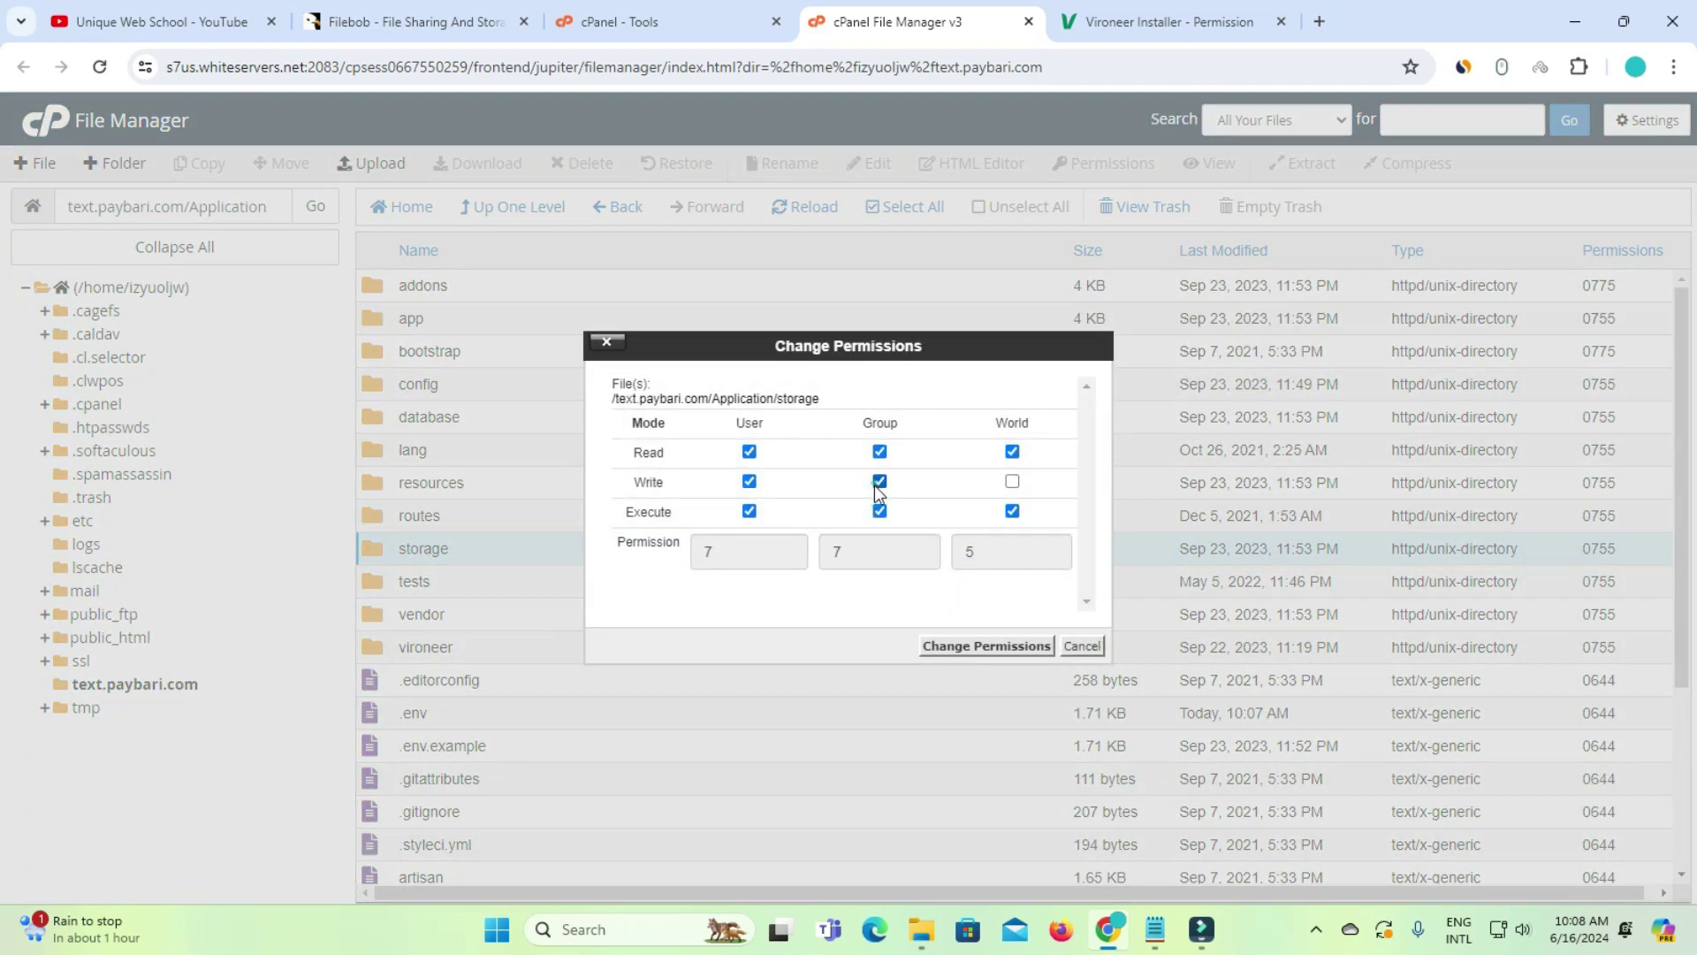
left_click(937, 645)
Set the permissions of the app folder inside storage to 0775
double_click(485, 550)
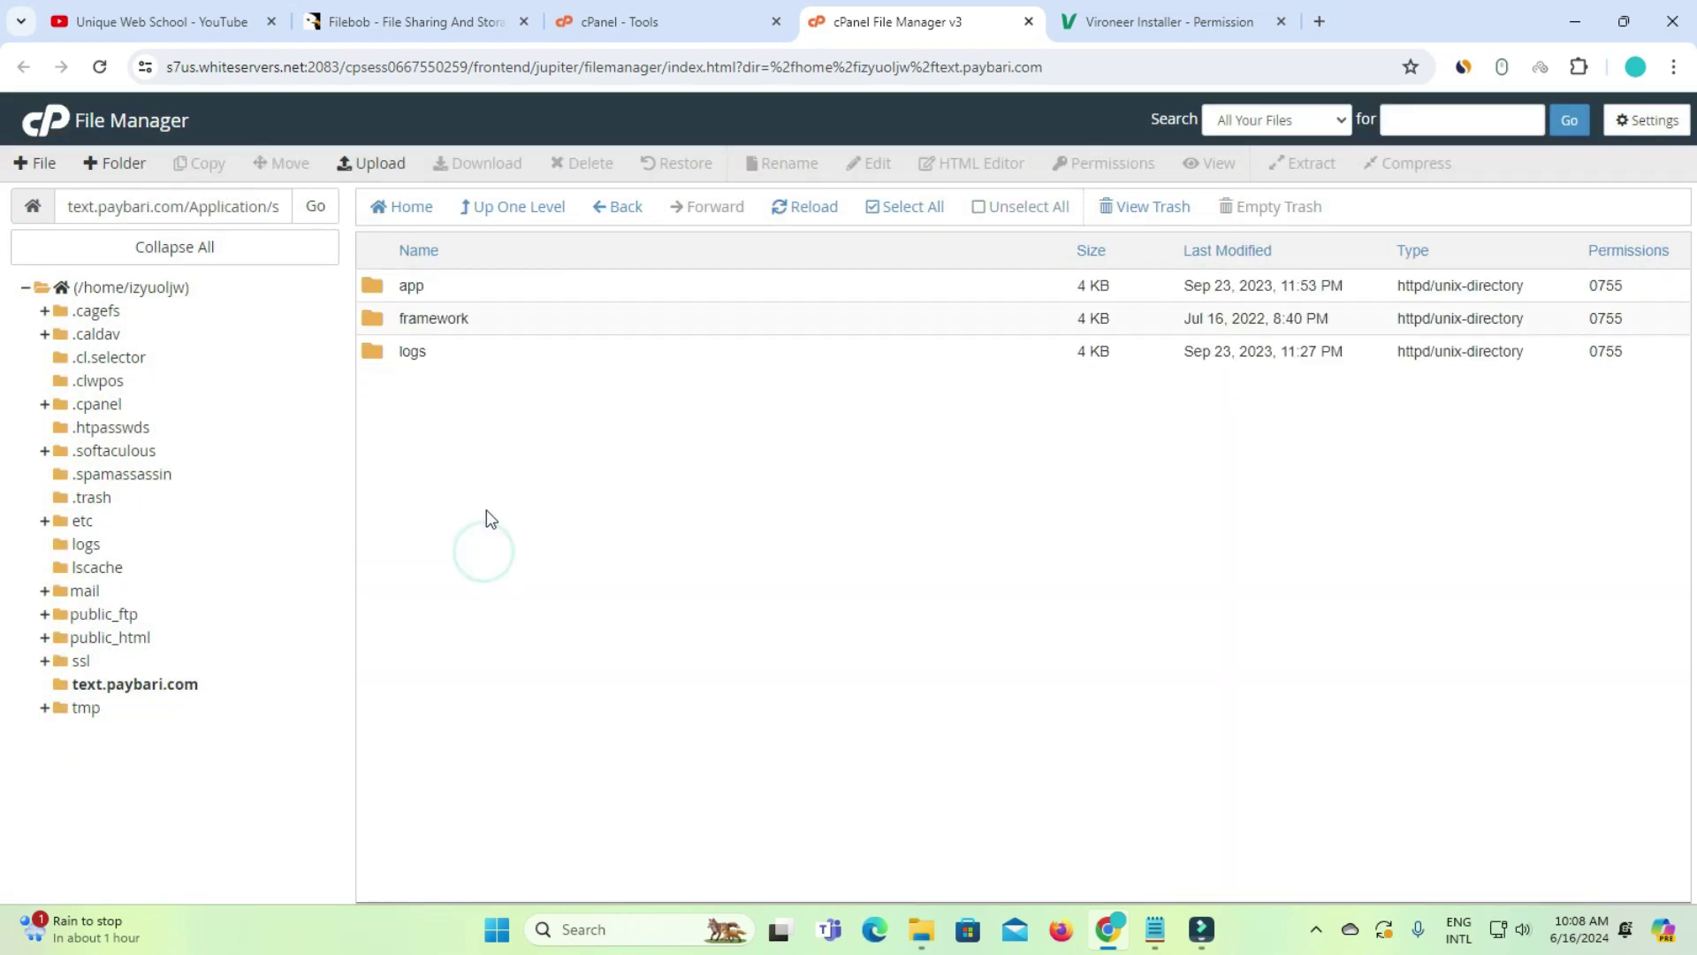
right_click(472, 285)
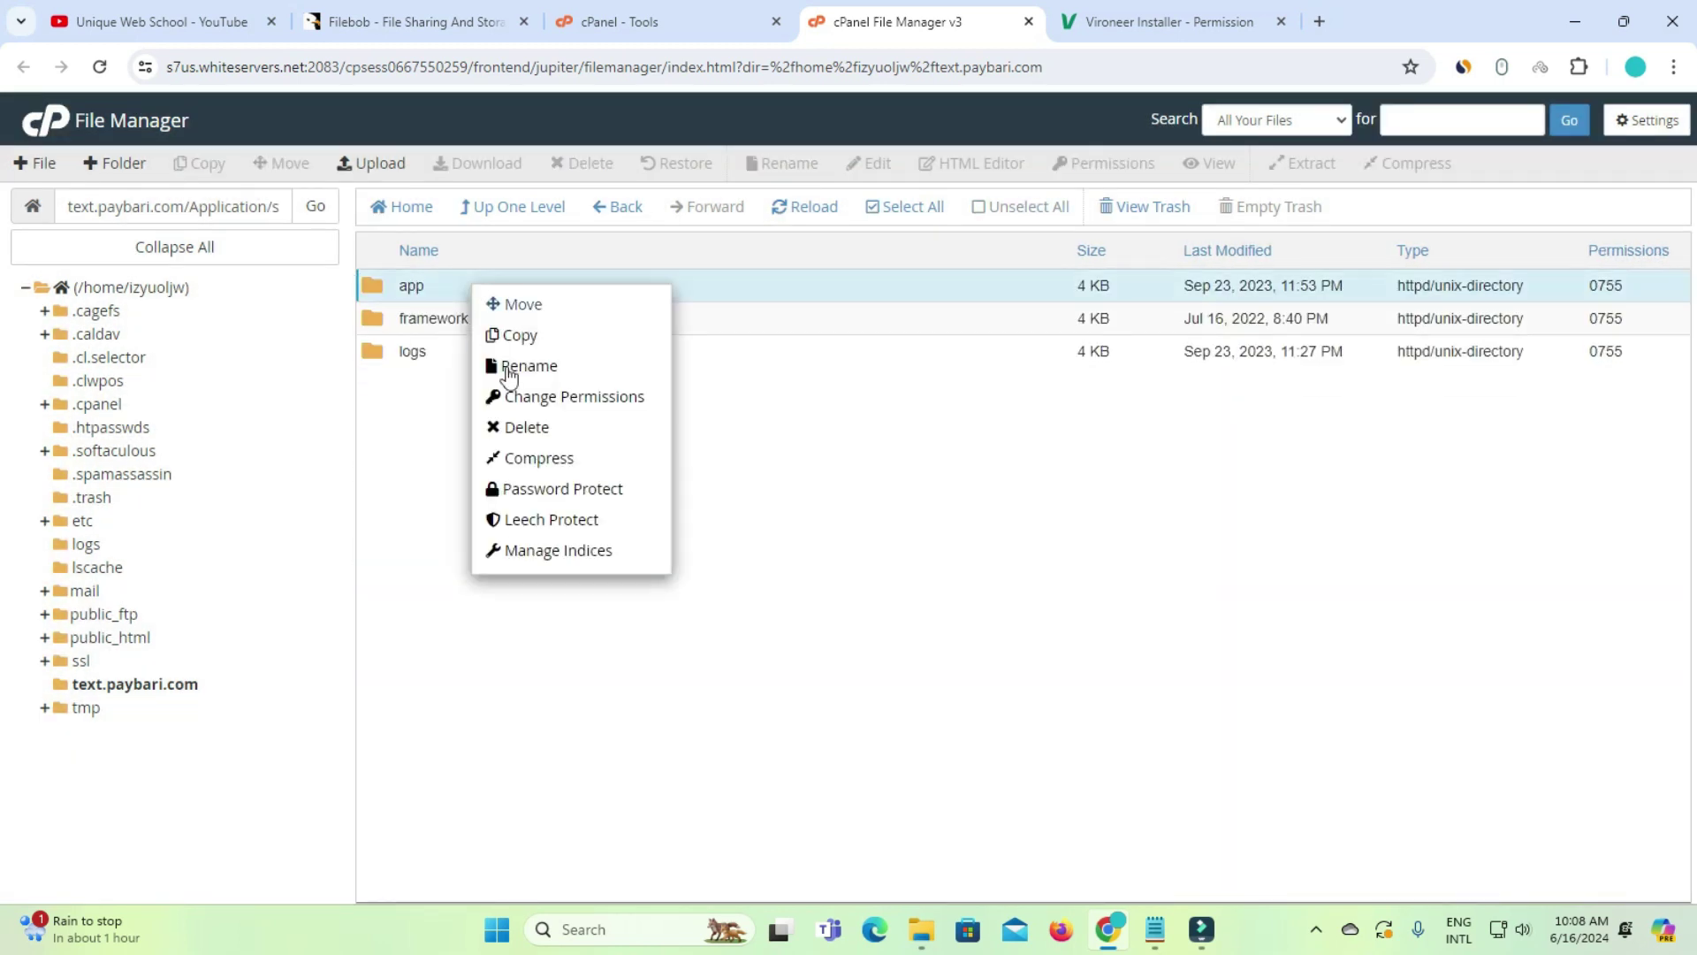
left_click(590, 395)
left_click(879, 482)
left_click(947, 646)
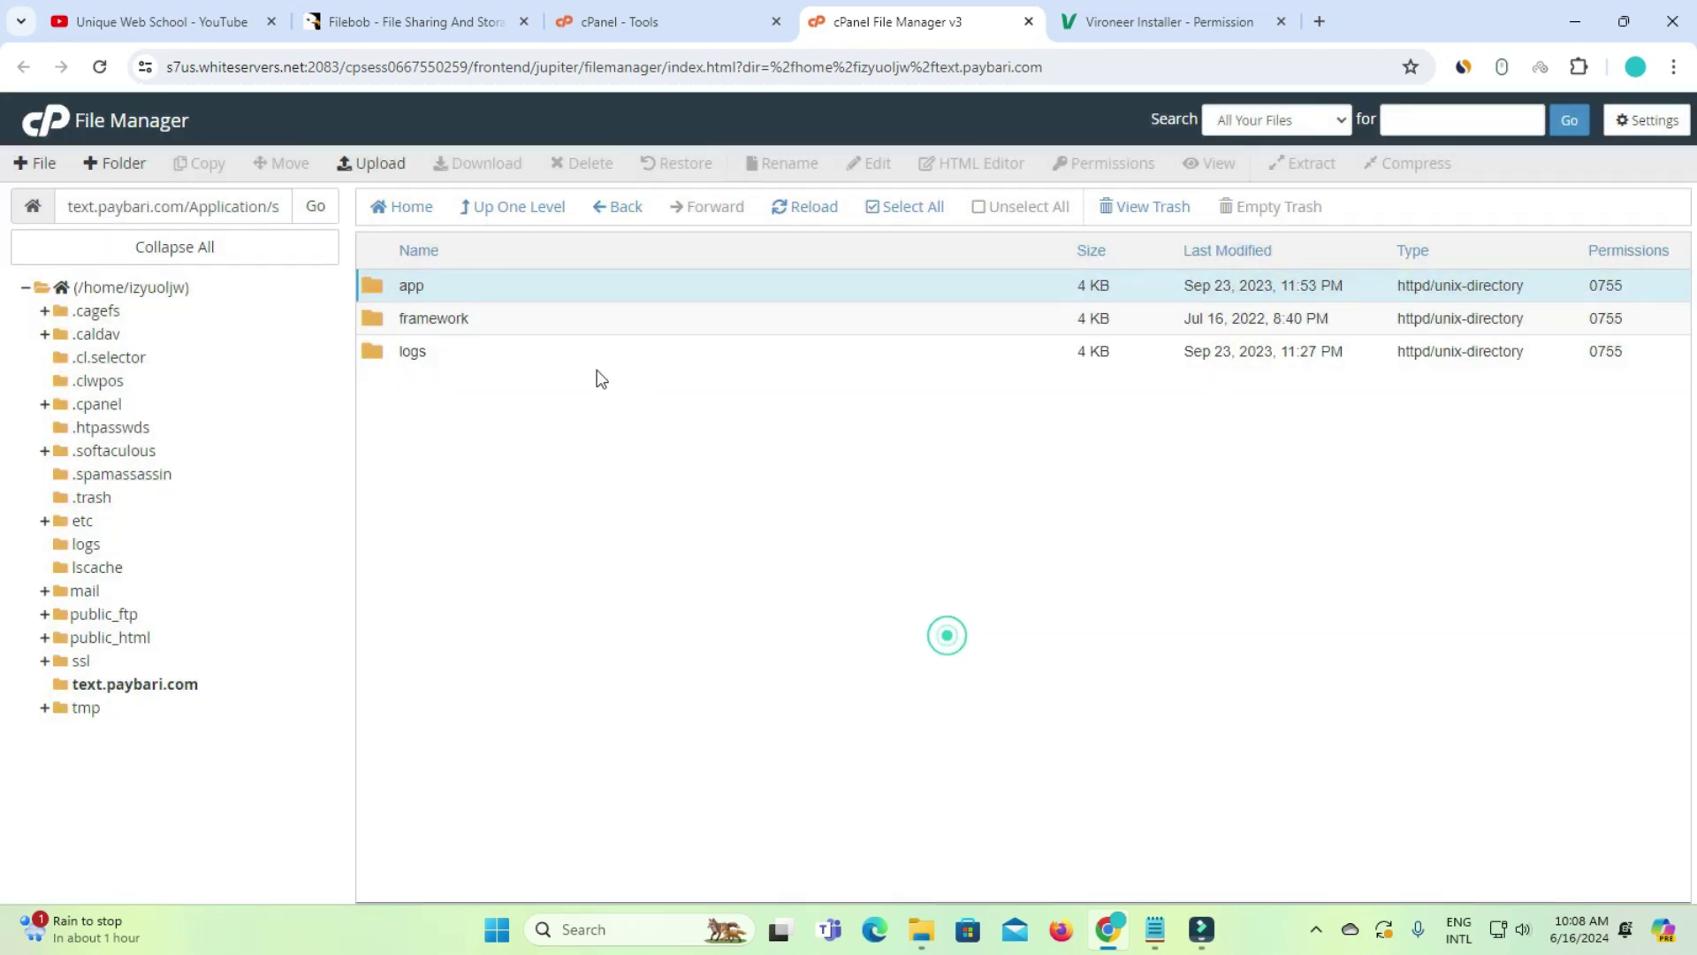
Set the permissions of the framework folder inside storage to 0775
right_click(528, 327)
left_click(618, 439)
left_click(880, 482)
left_click(958, 645)
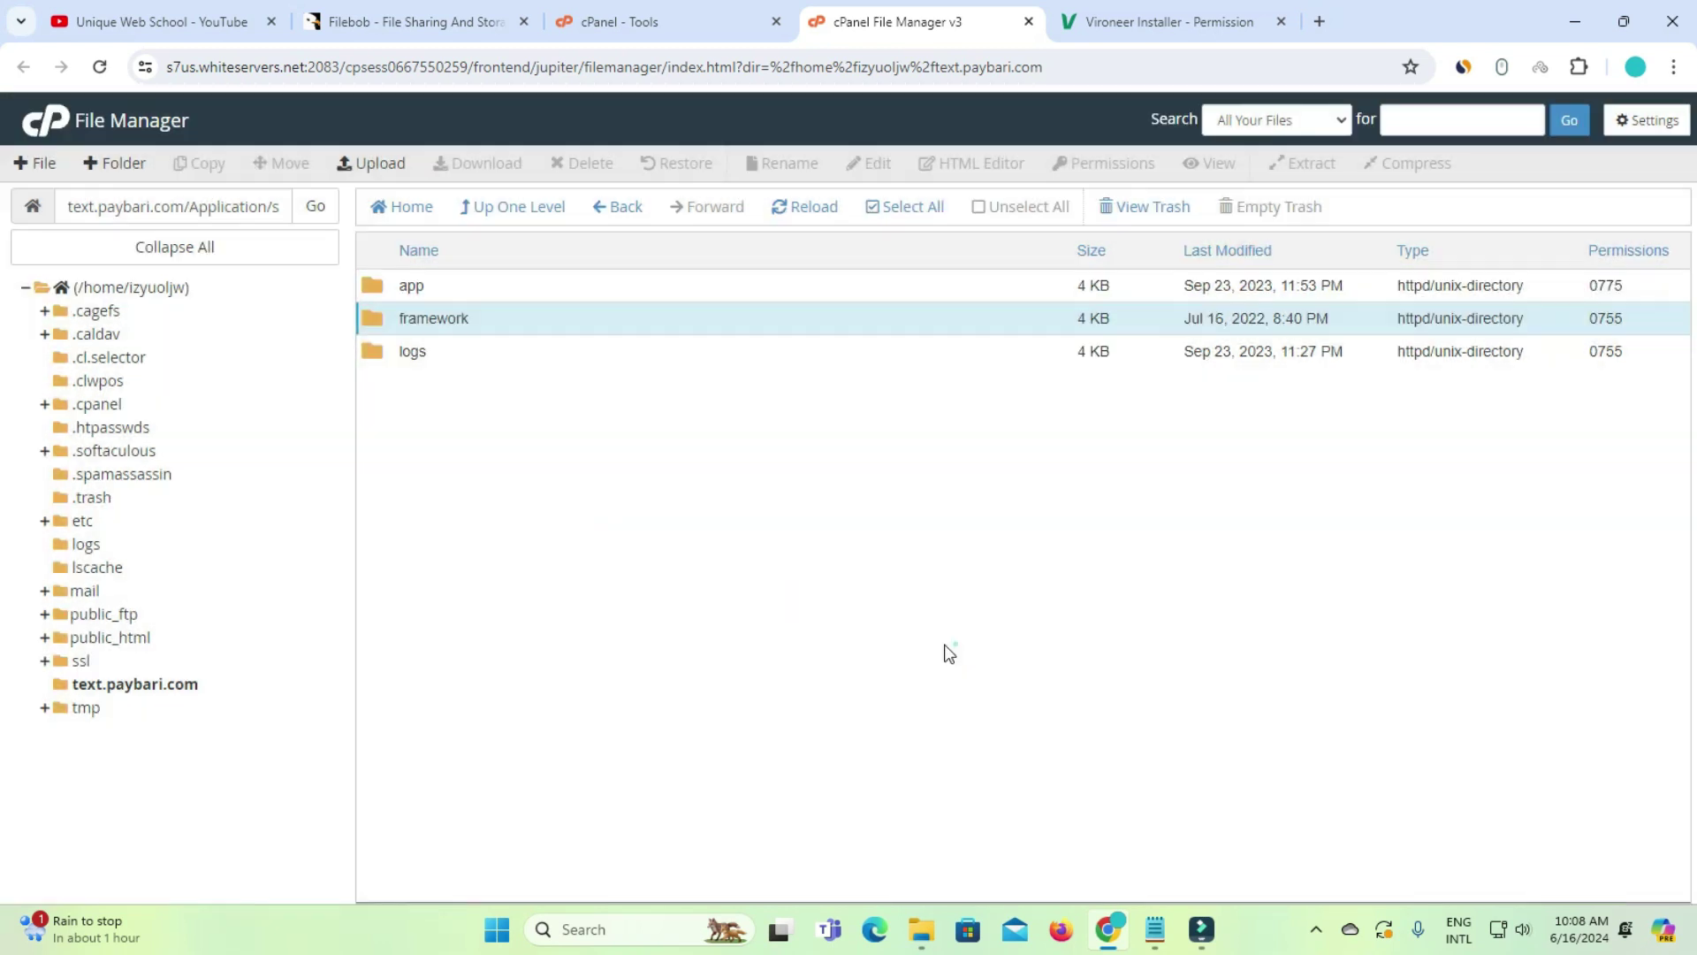
Set the permissions of the logs folder inside storage to 0775
right_click(444, 363)
left_click(545, 469)
left_click(880, 481)
left_click(950, 646)
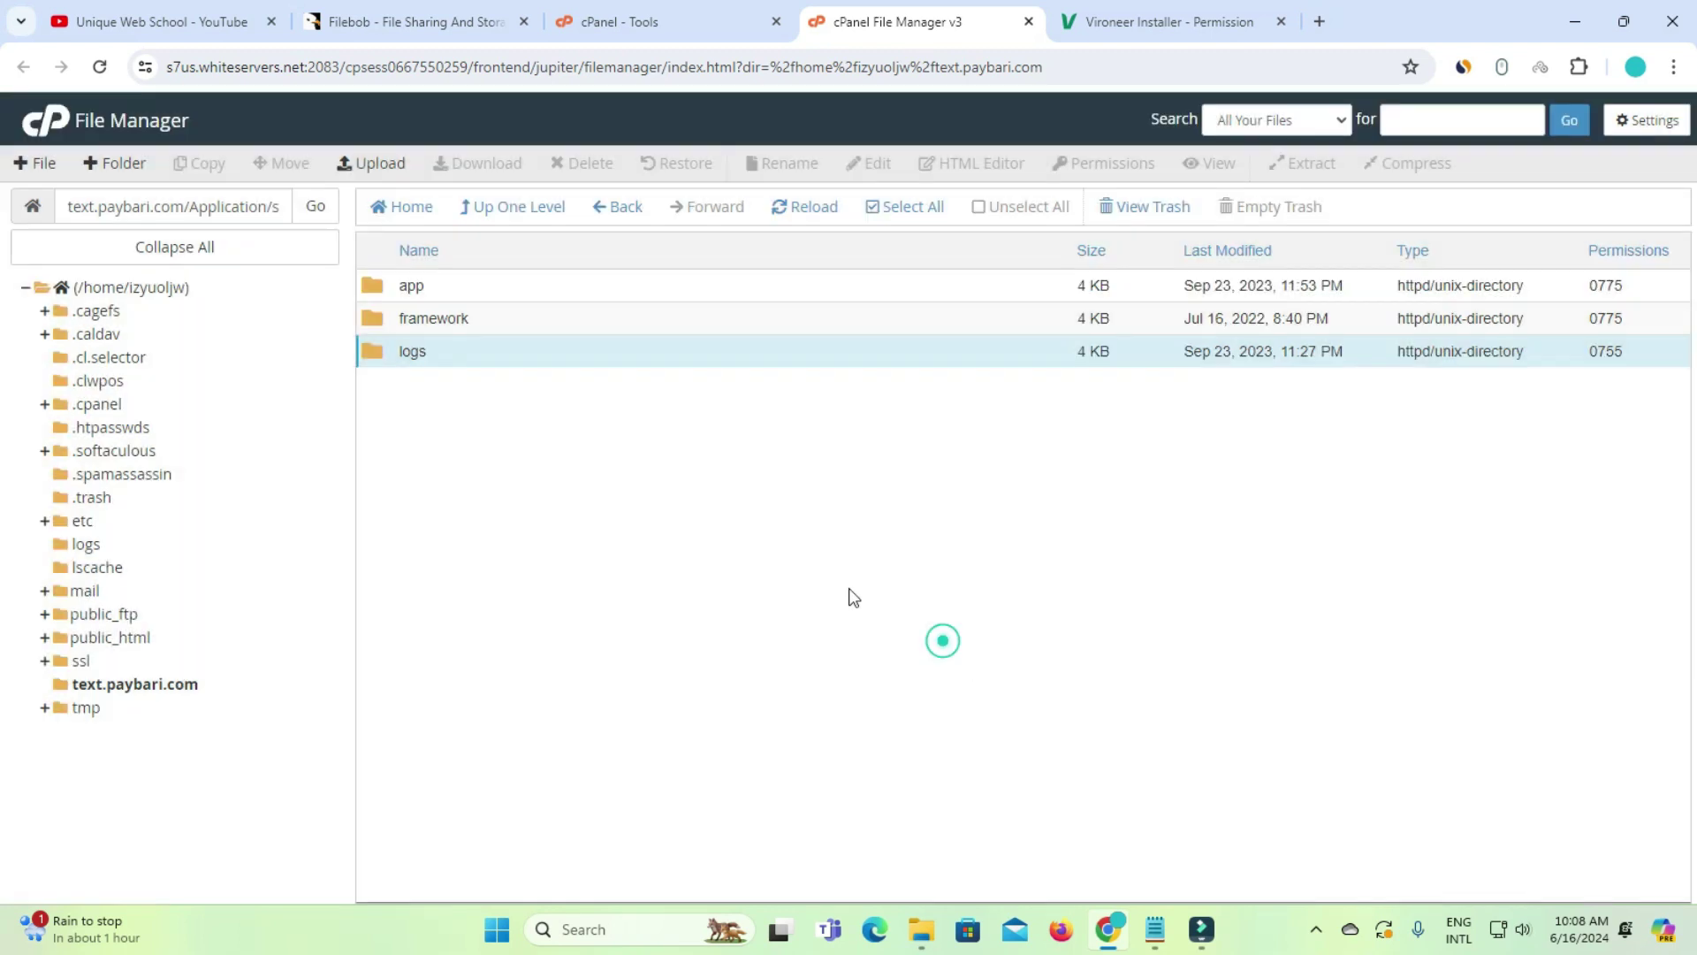
Check the images entries in the installer's list and set the permissions of the images folder in text.paybari.com to 0775
left_click(637, 220)
left_click(636, 220)
left_click(619, 206)
left_click(1185, 21)
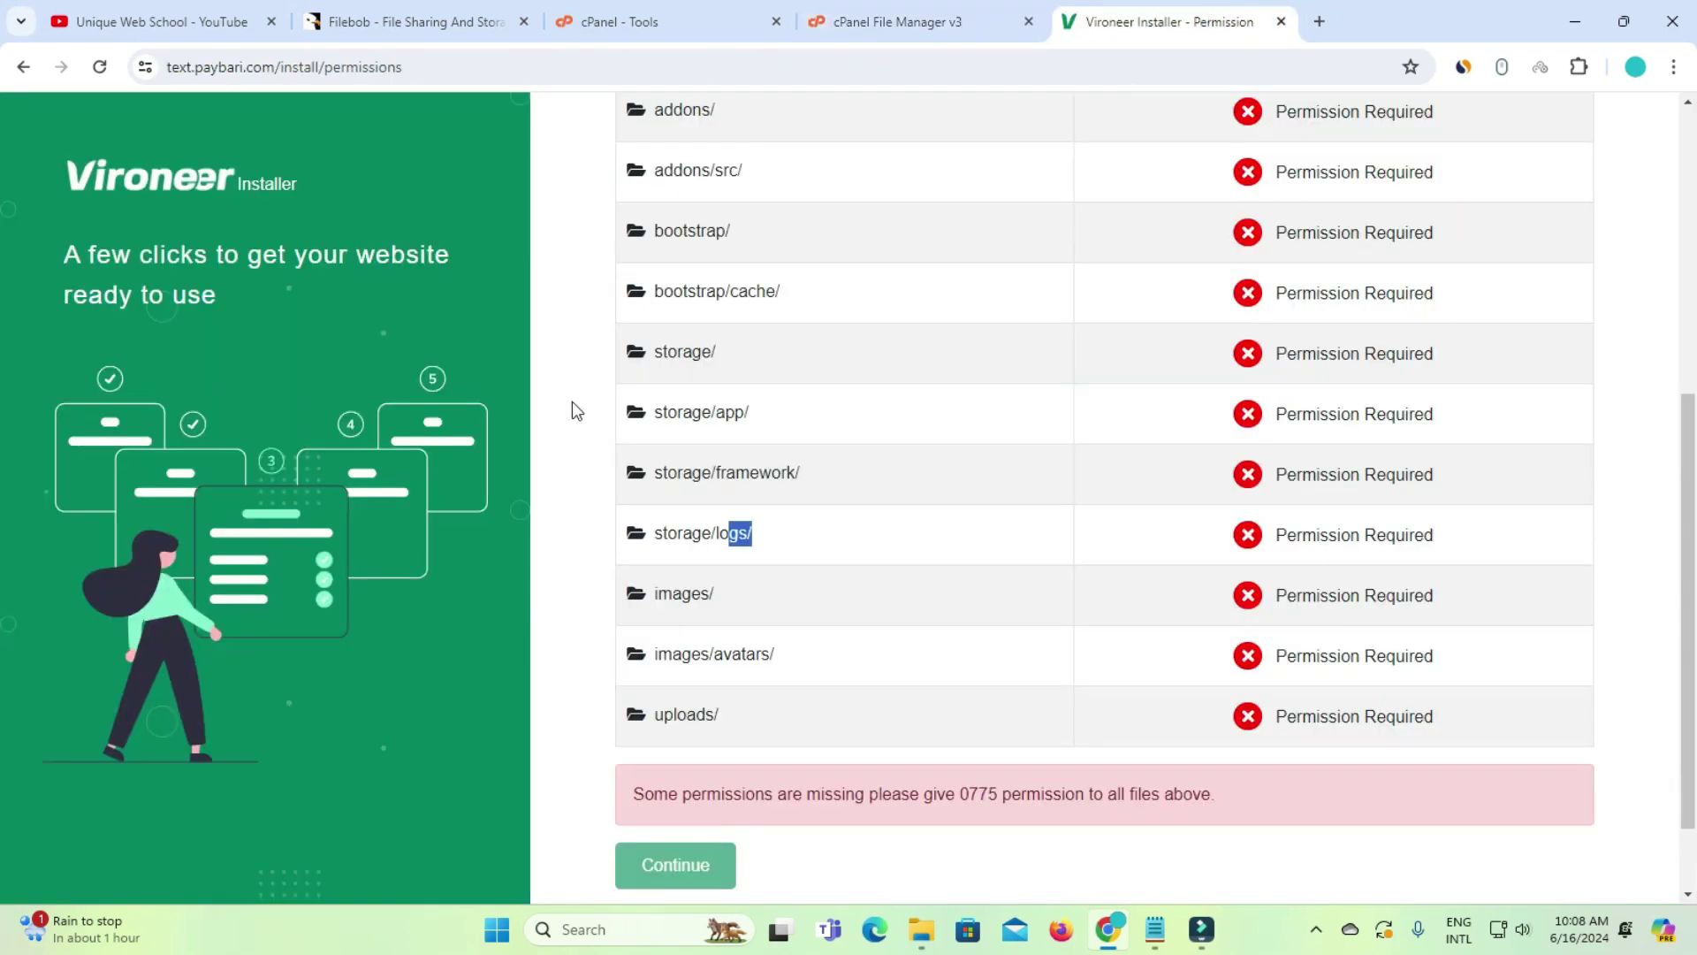
left_click_drag(713, 596, 682, 601)
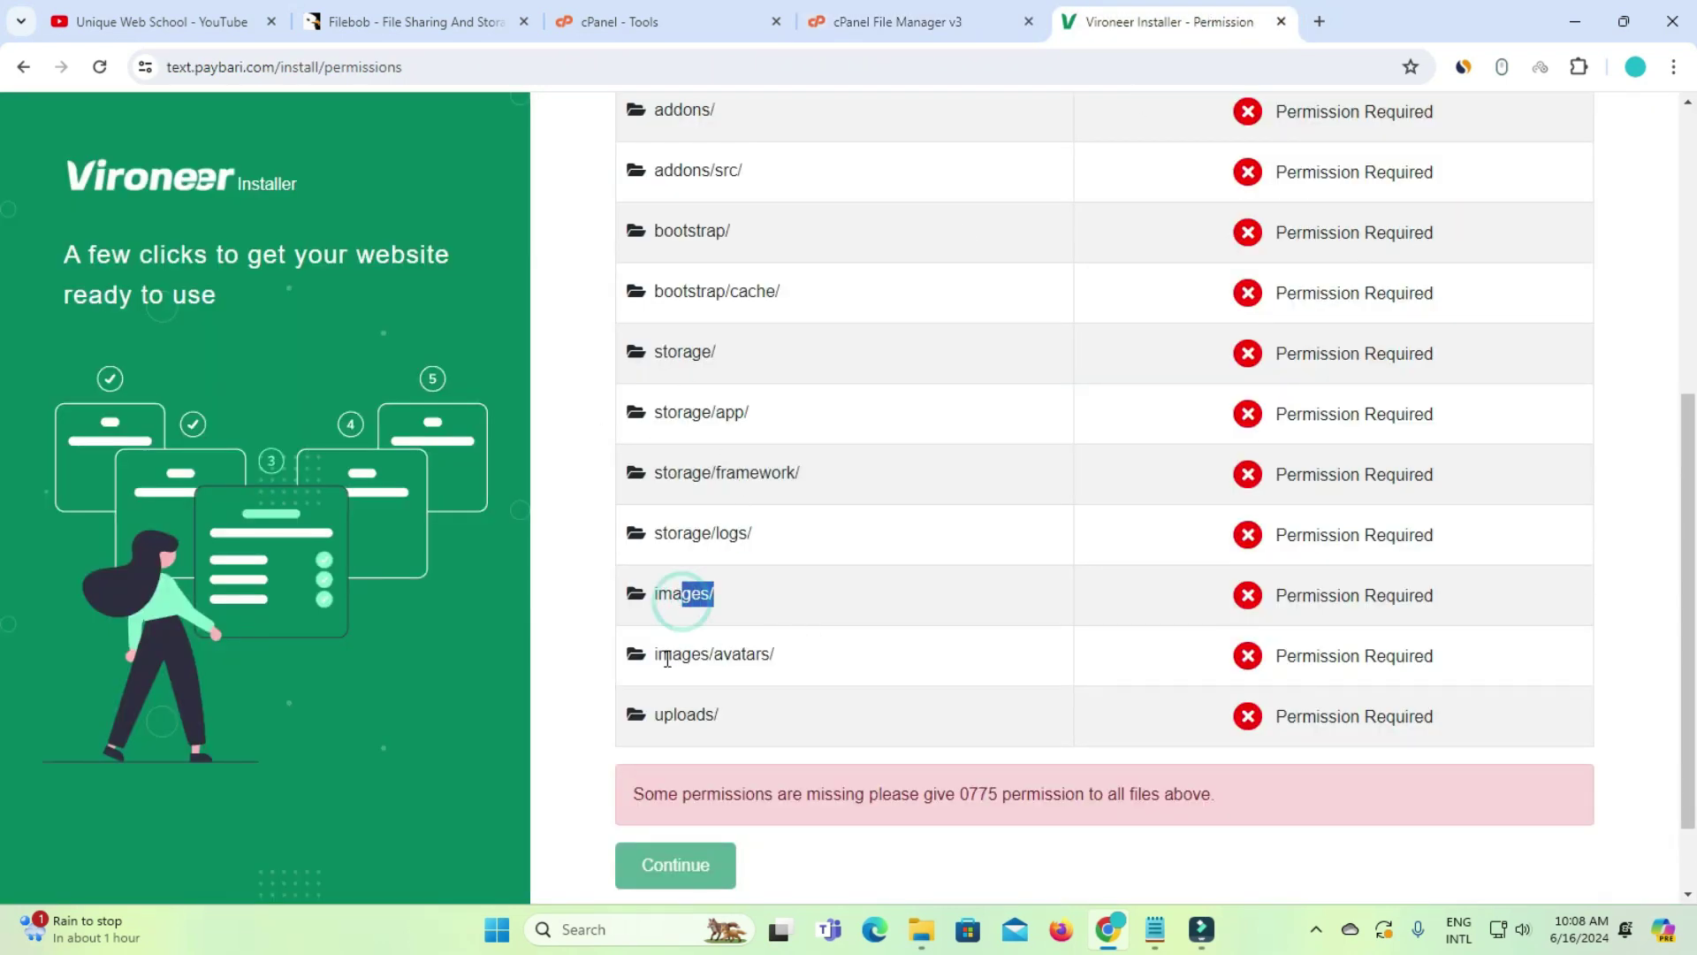
left_click(826, 654)
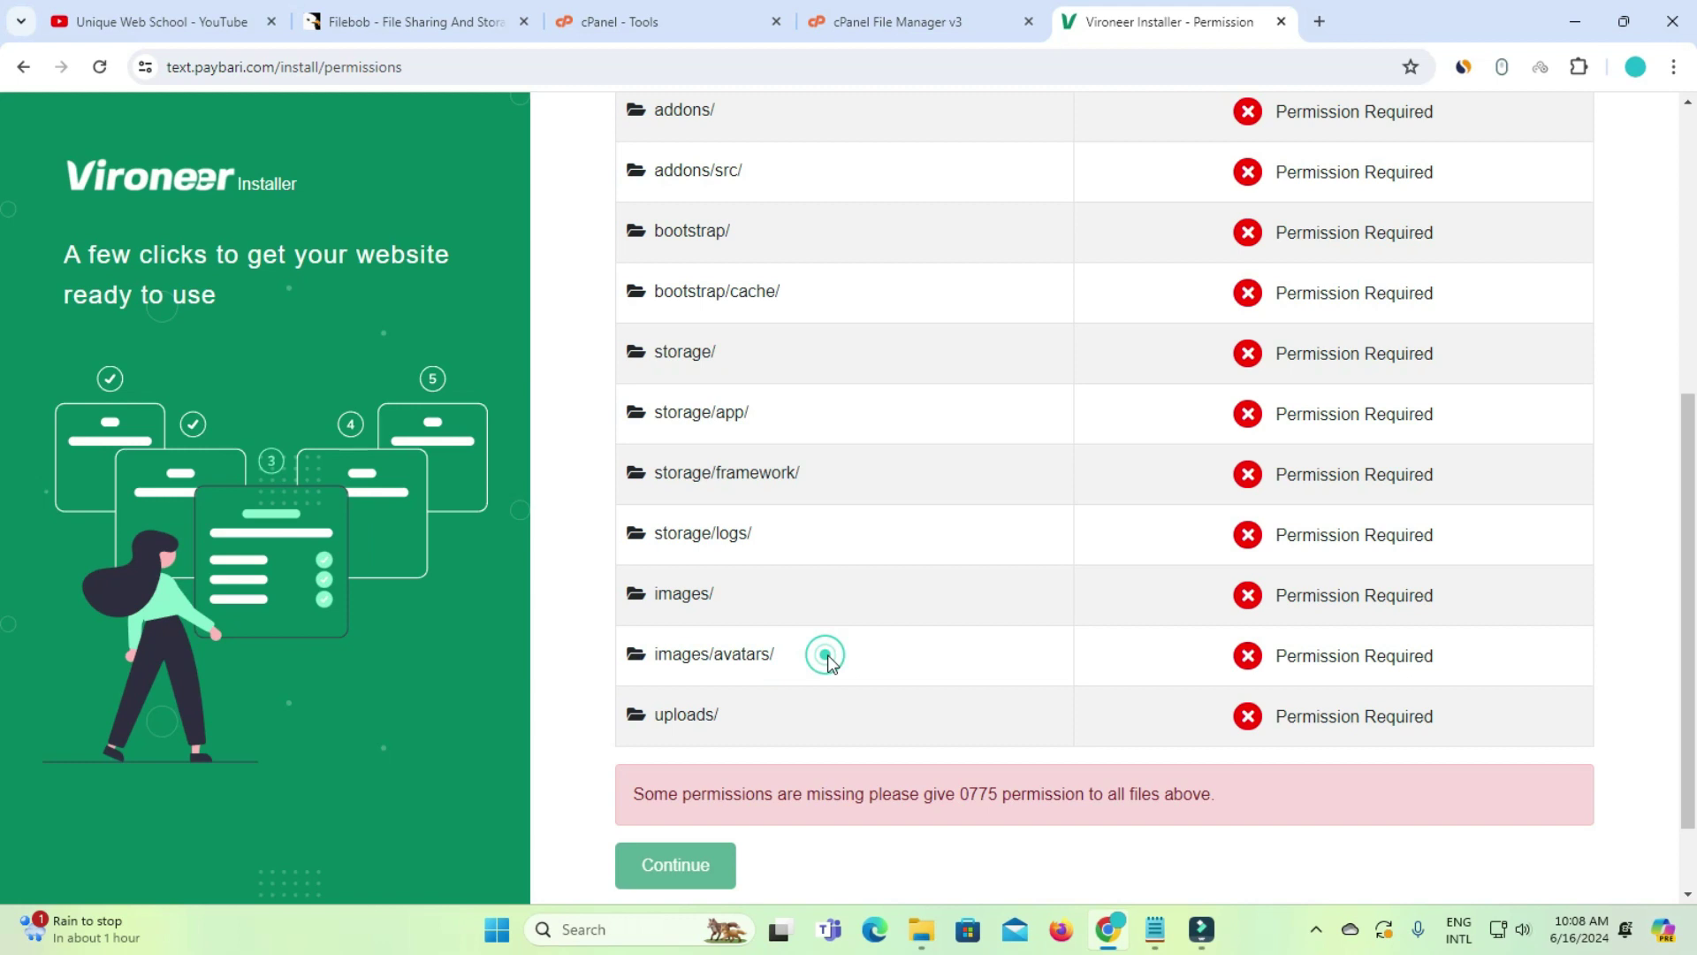
left_click(924, 27)
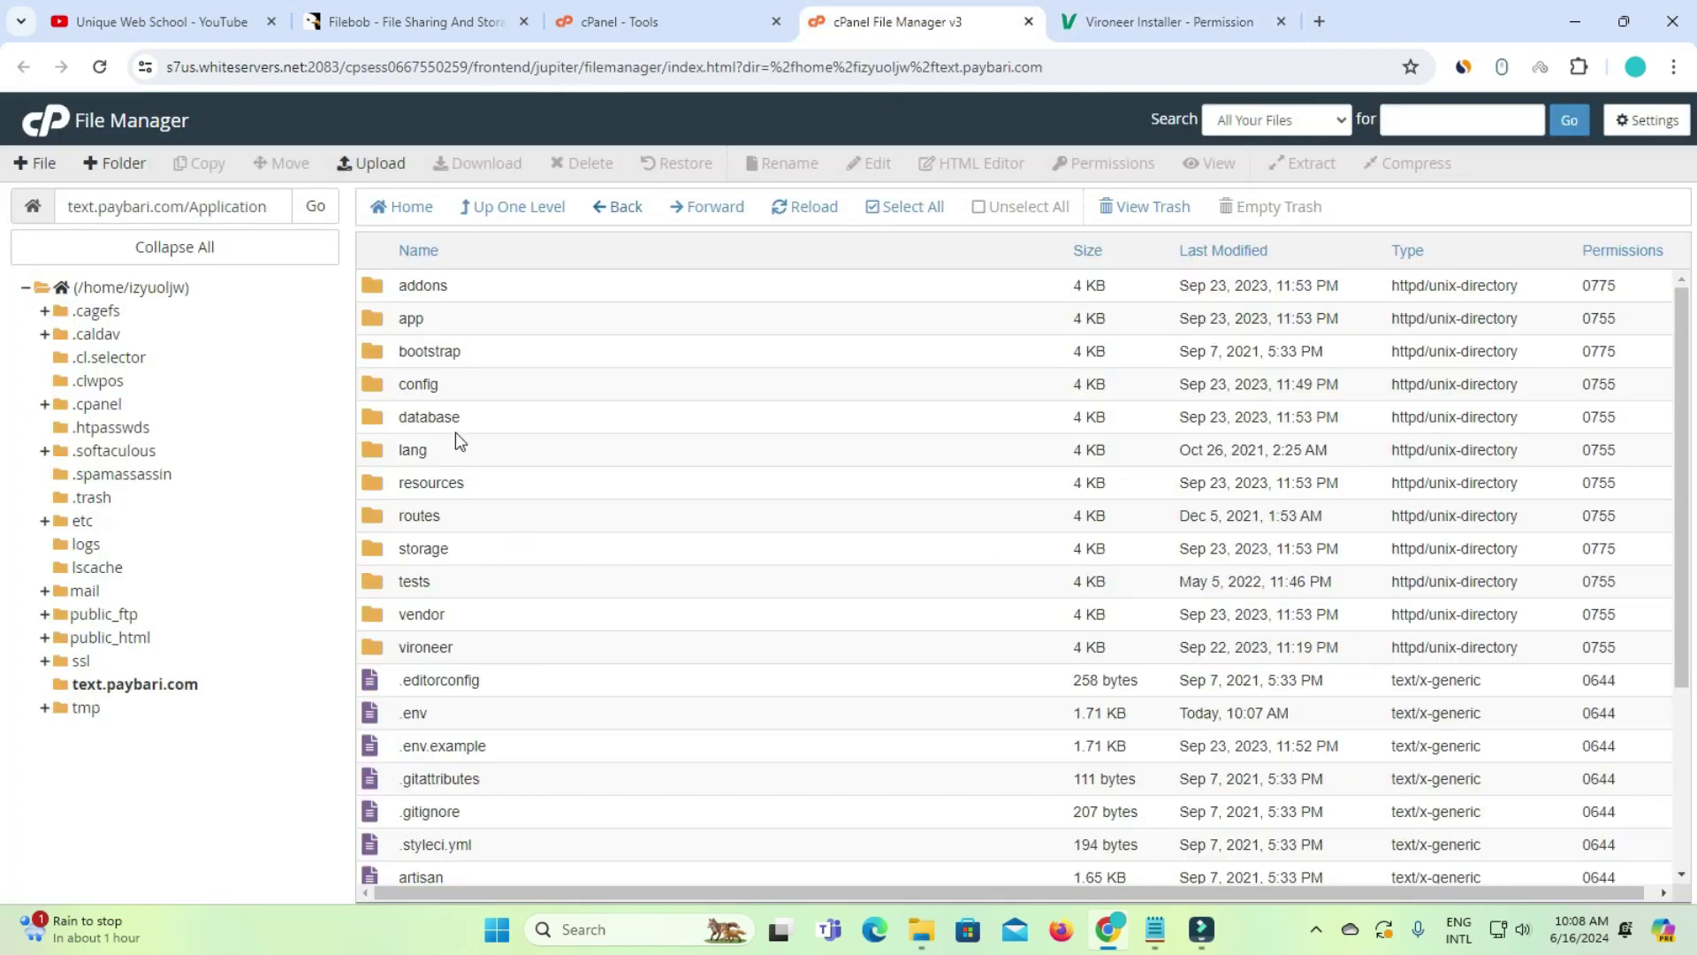
left_click(142, 685)
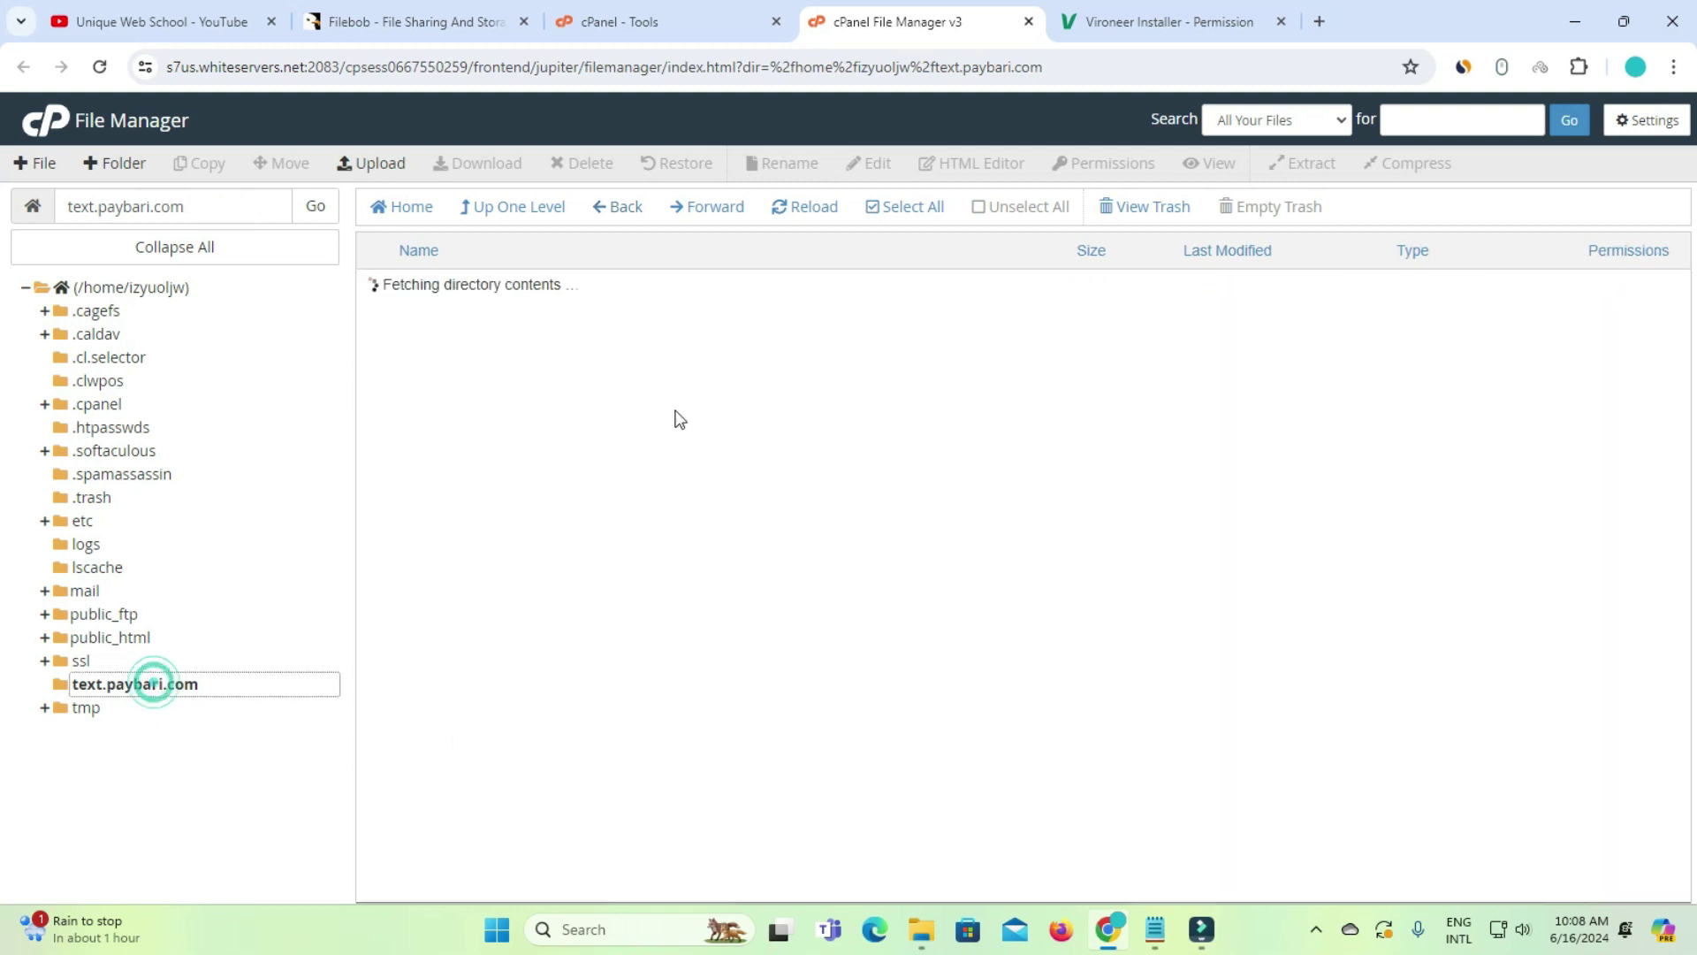
right_click(459, 360)
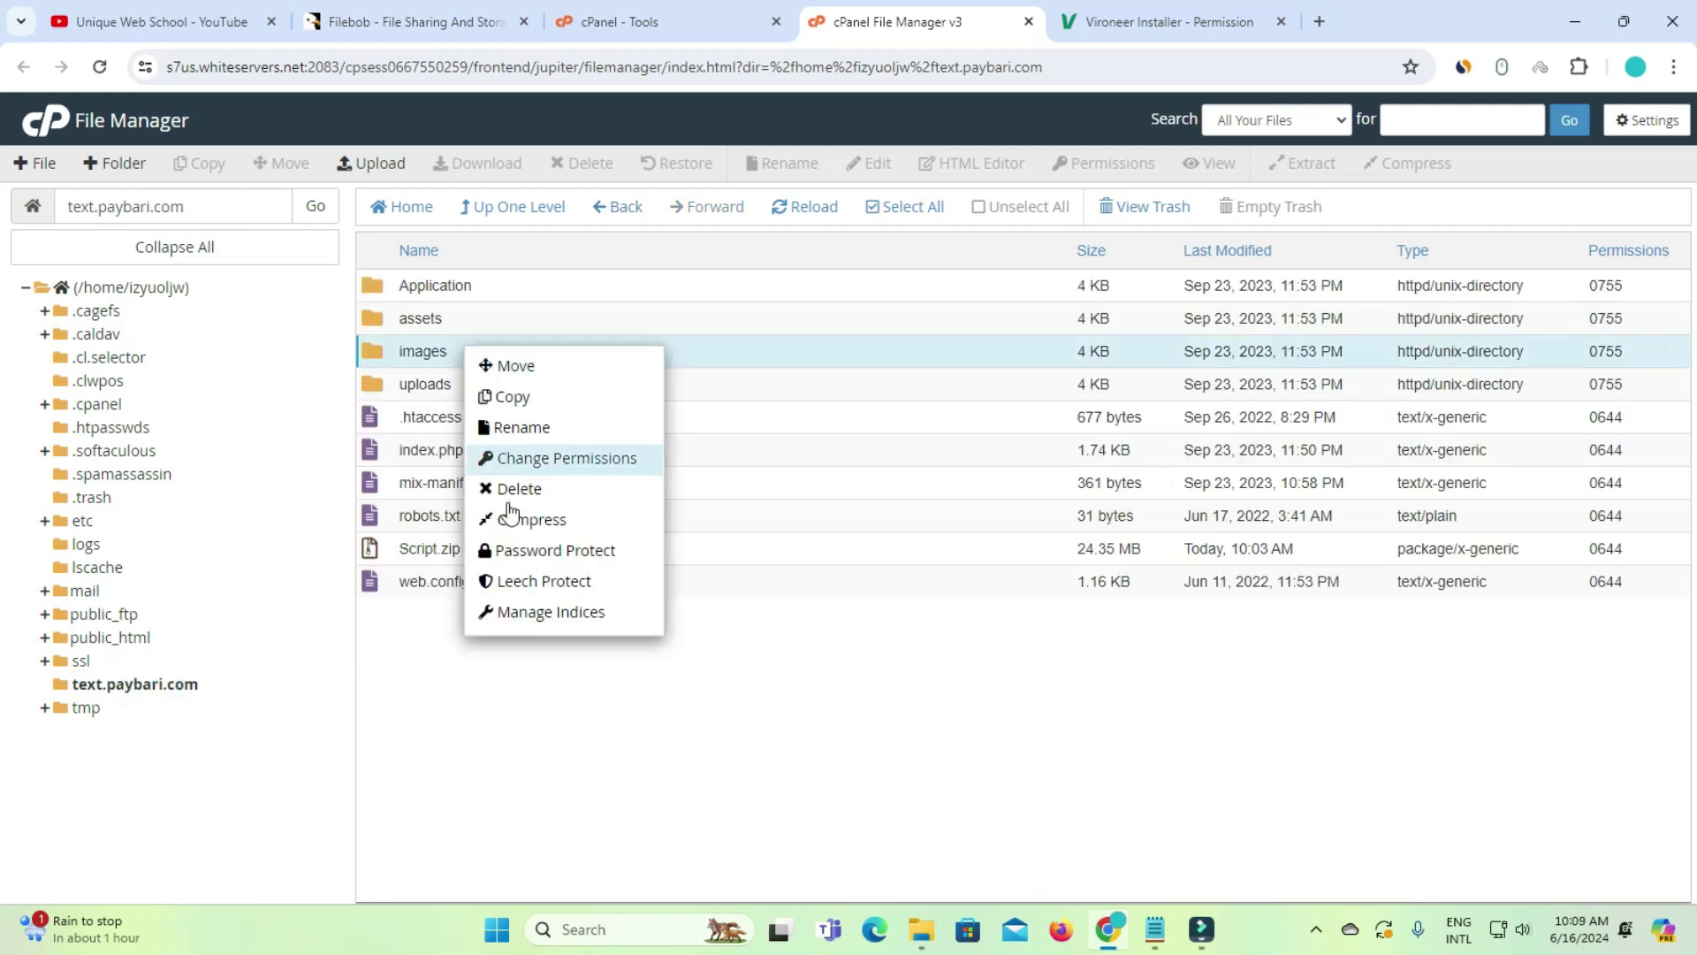
left_click(609, 460)
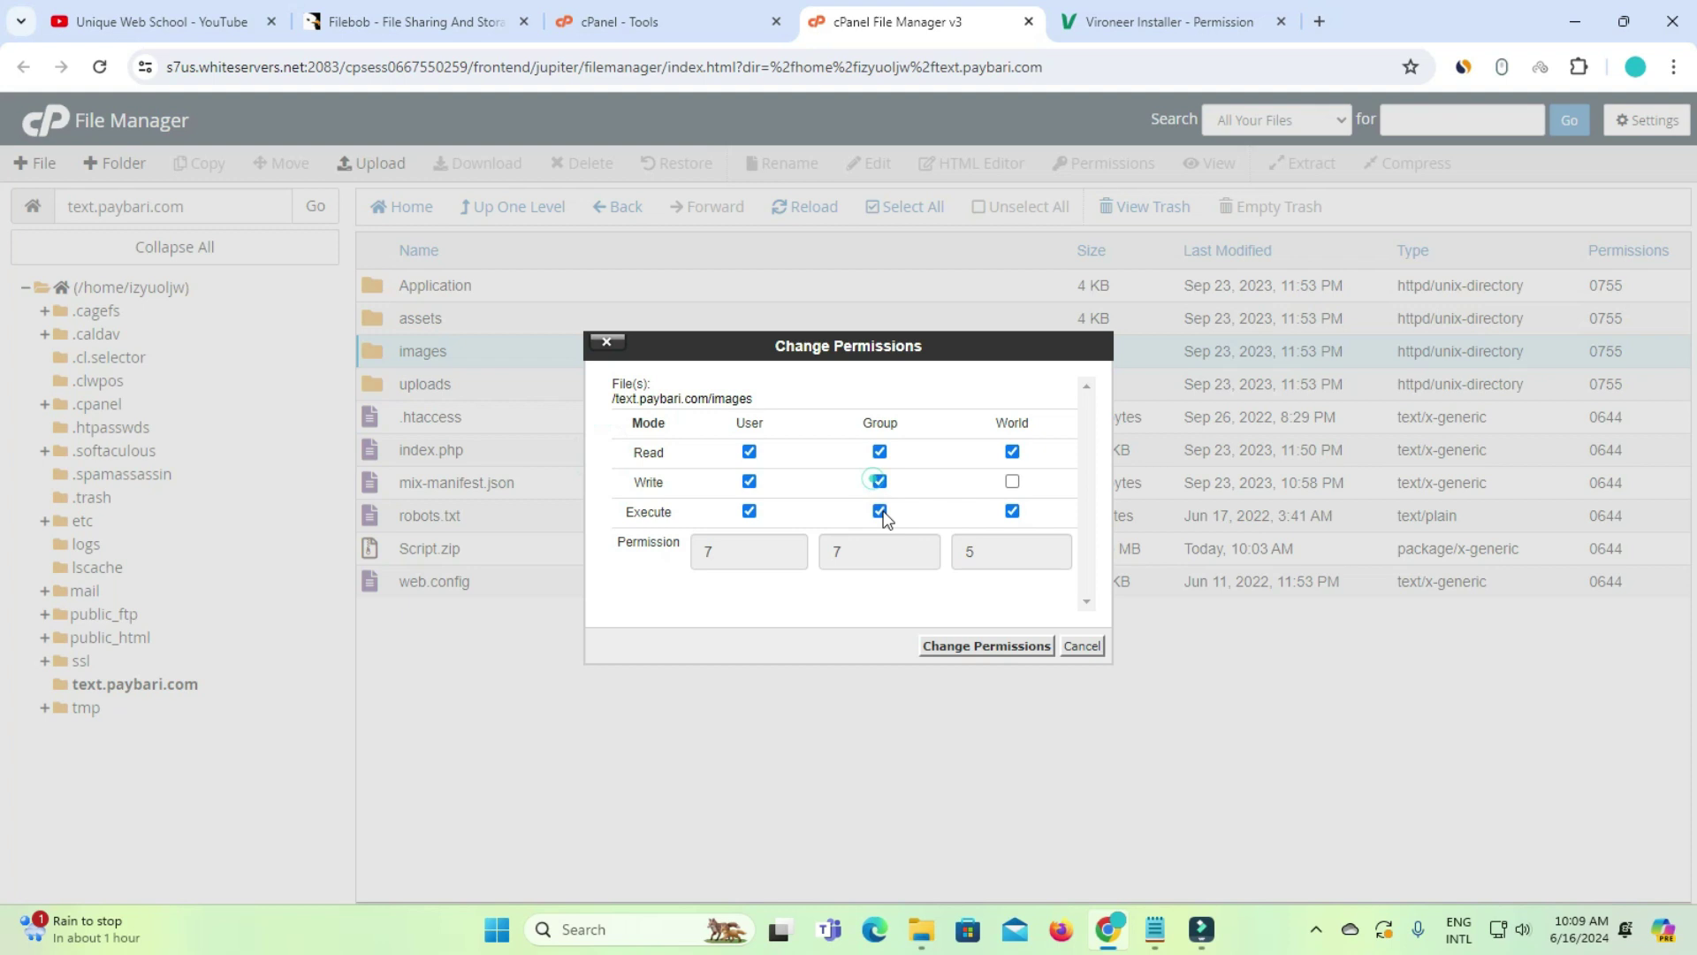
left_click(963, 645)
Set the permissions of the avatars folder inside images to 0775
key("ctrl+Tab")
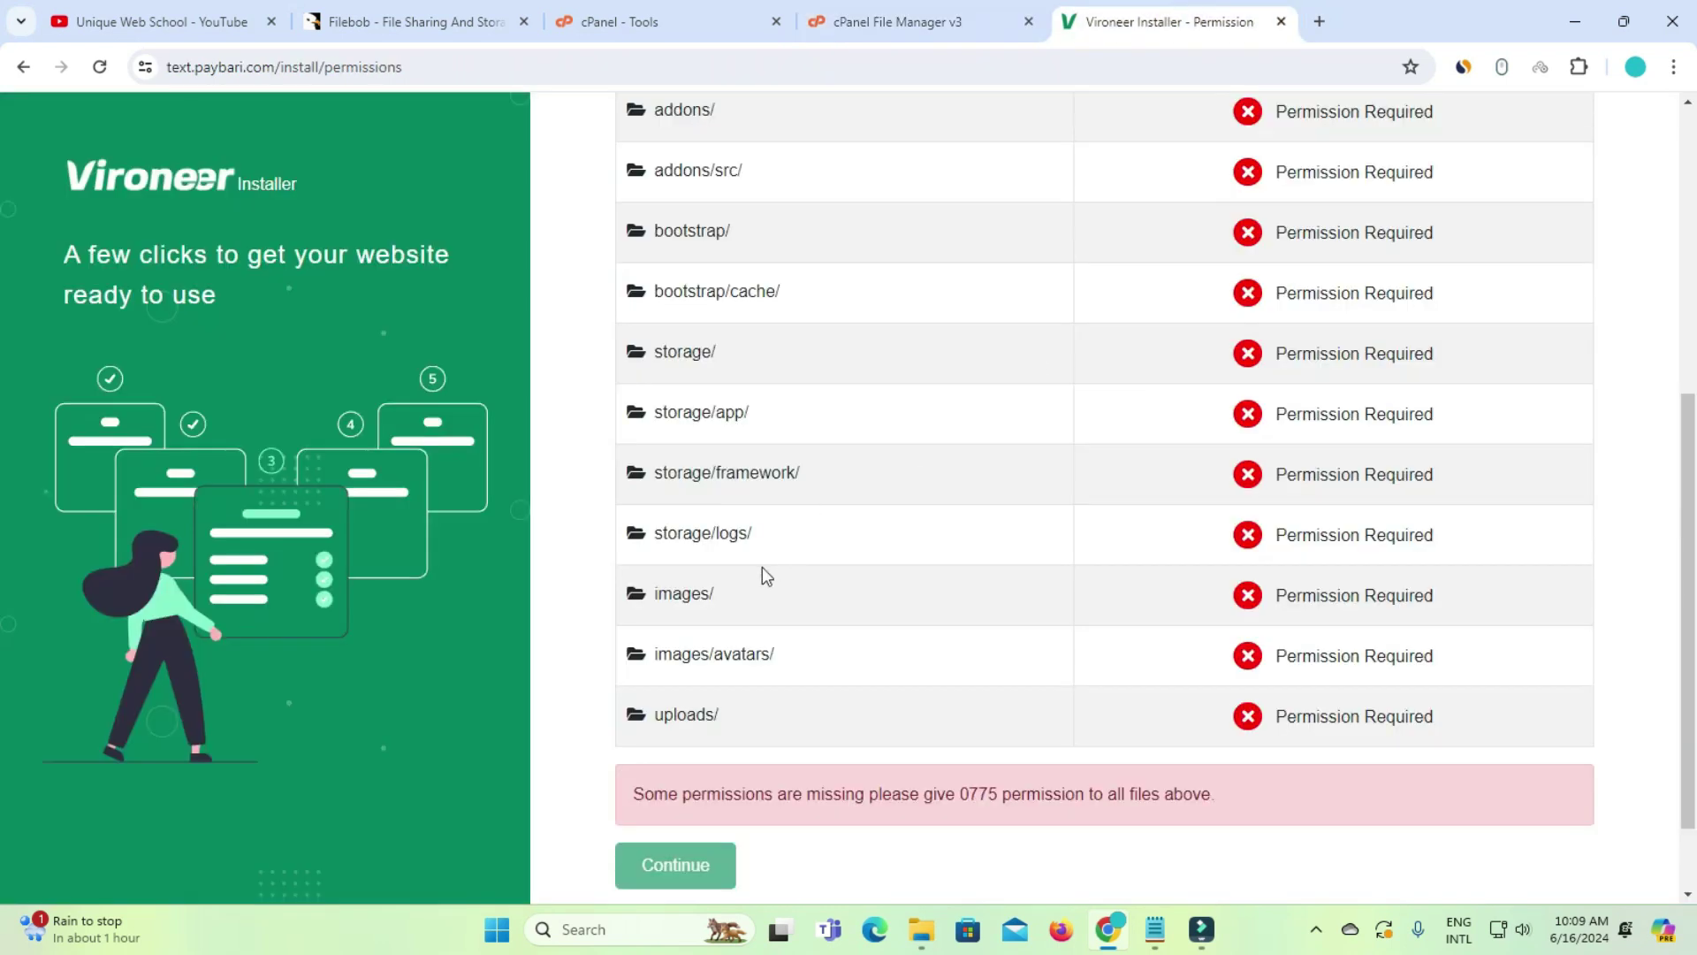
key("ctrl+shift+Tab")
double_click(481, 351)
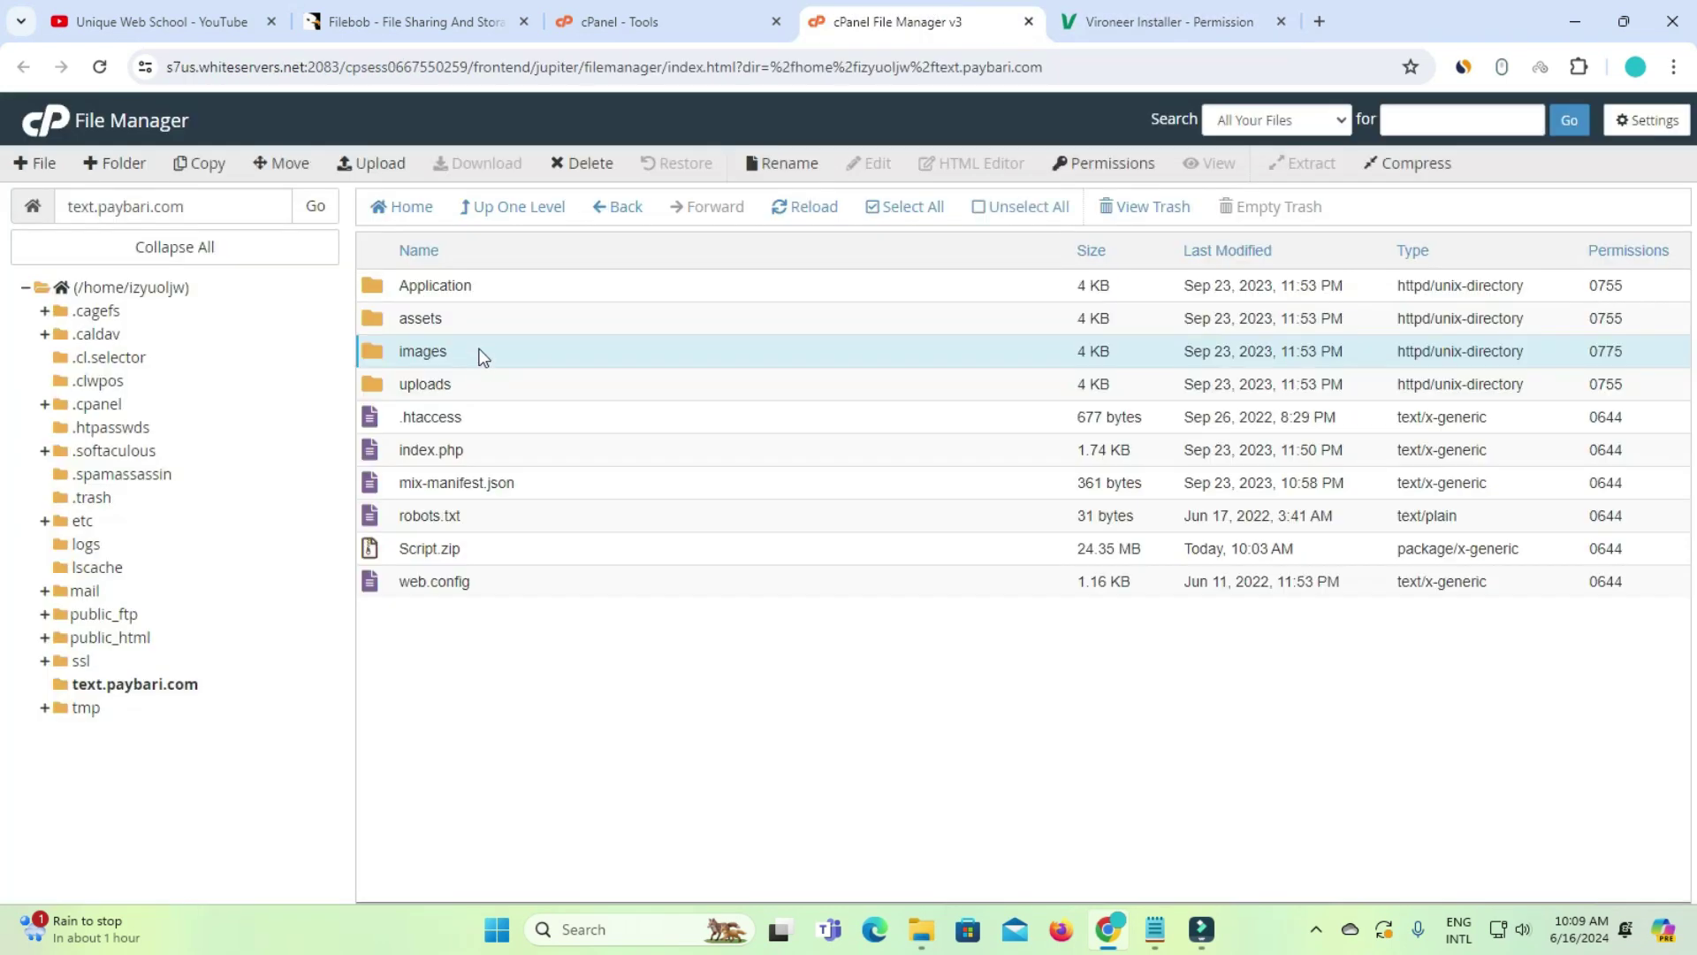
right_click(476, 293)
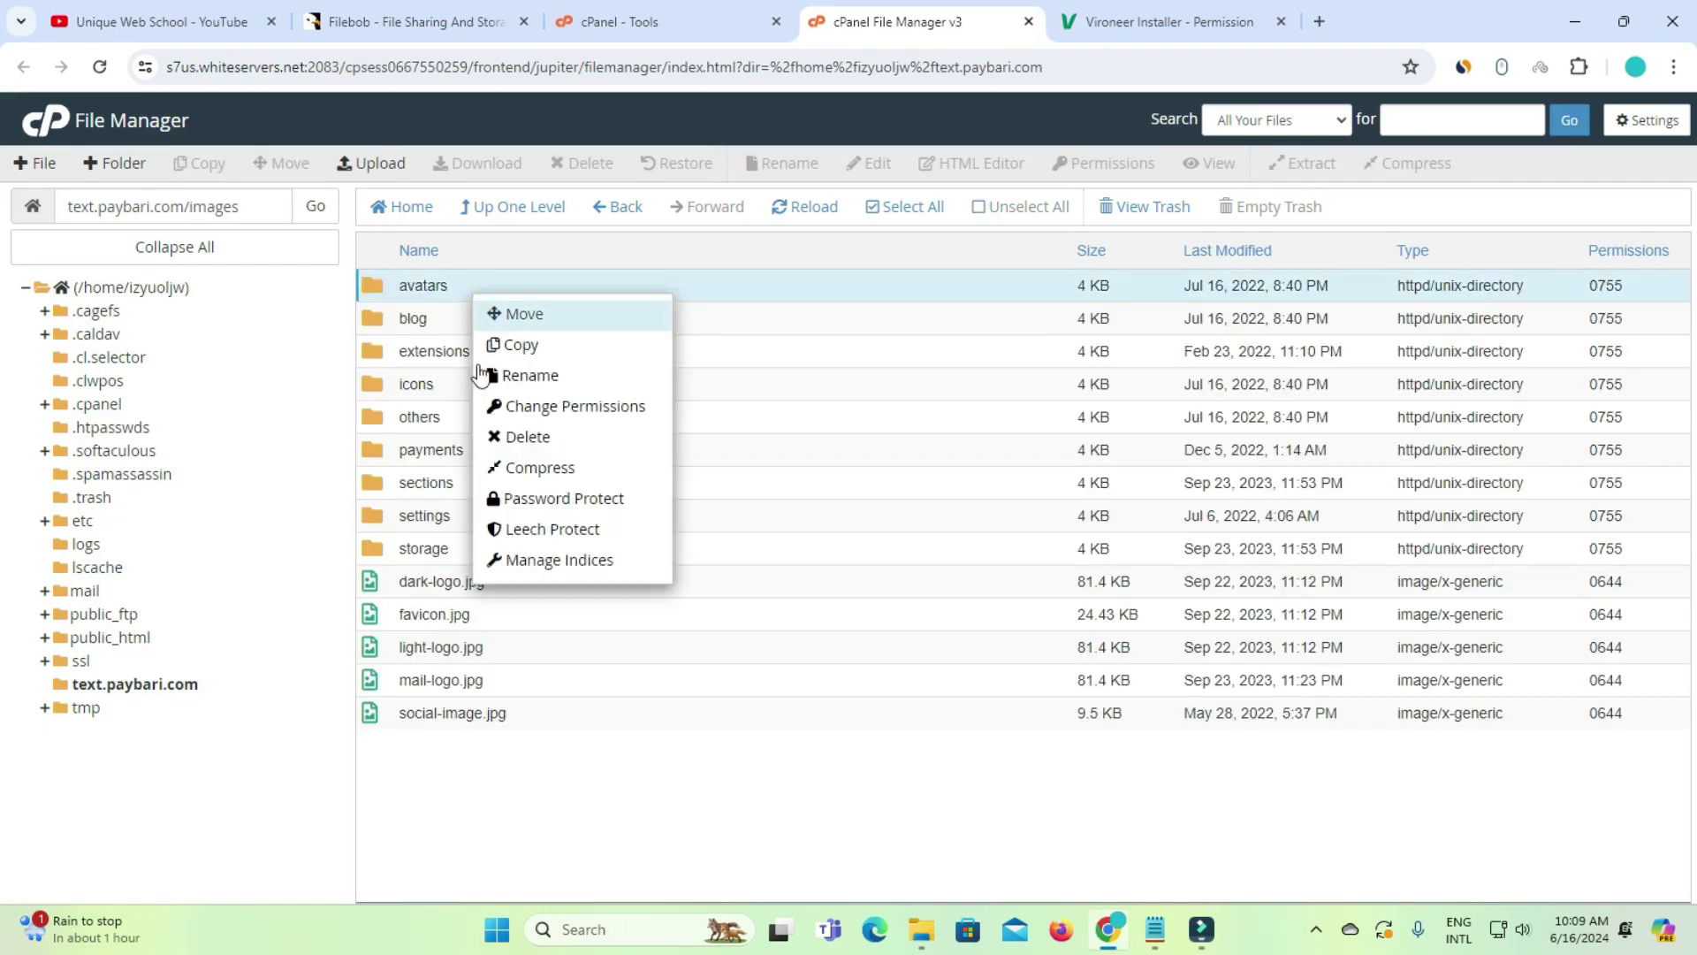
left_click(568, 405)
left_click(879, 481)
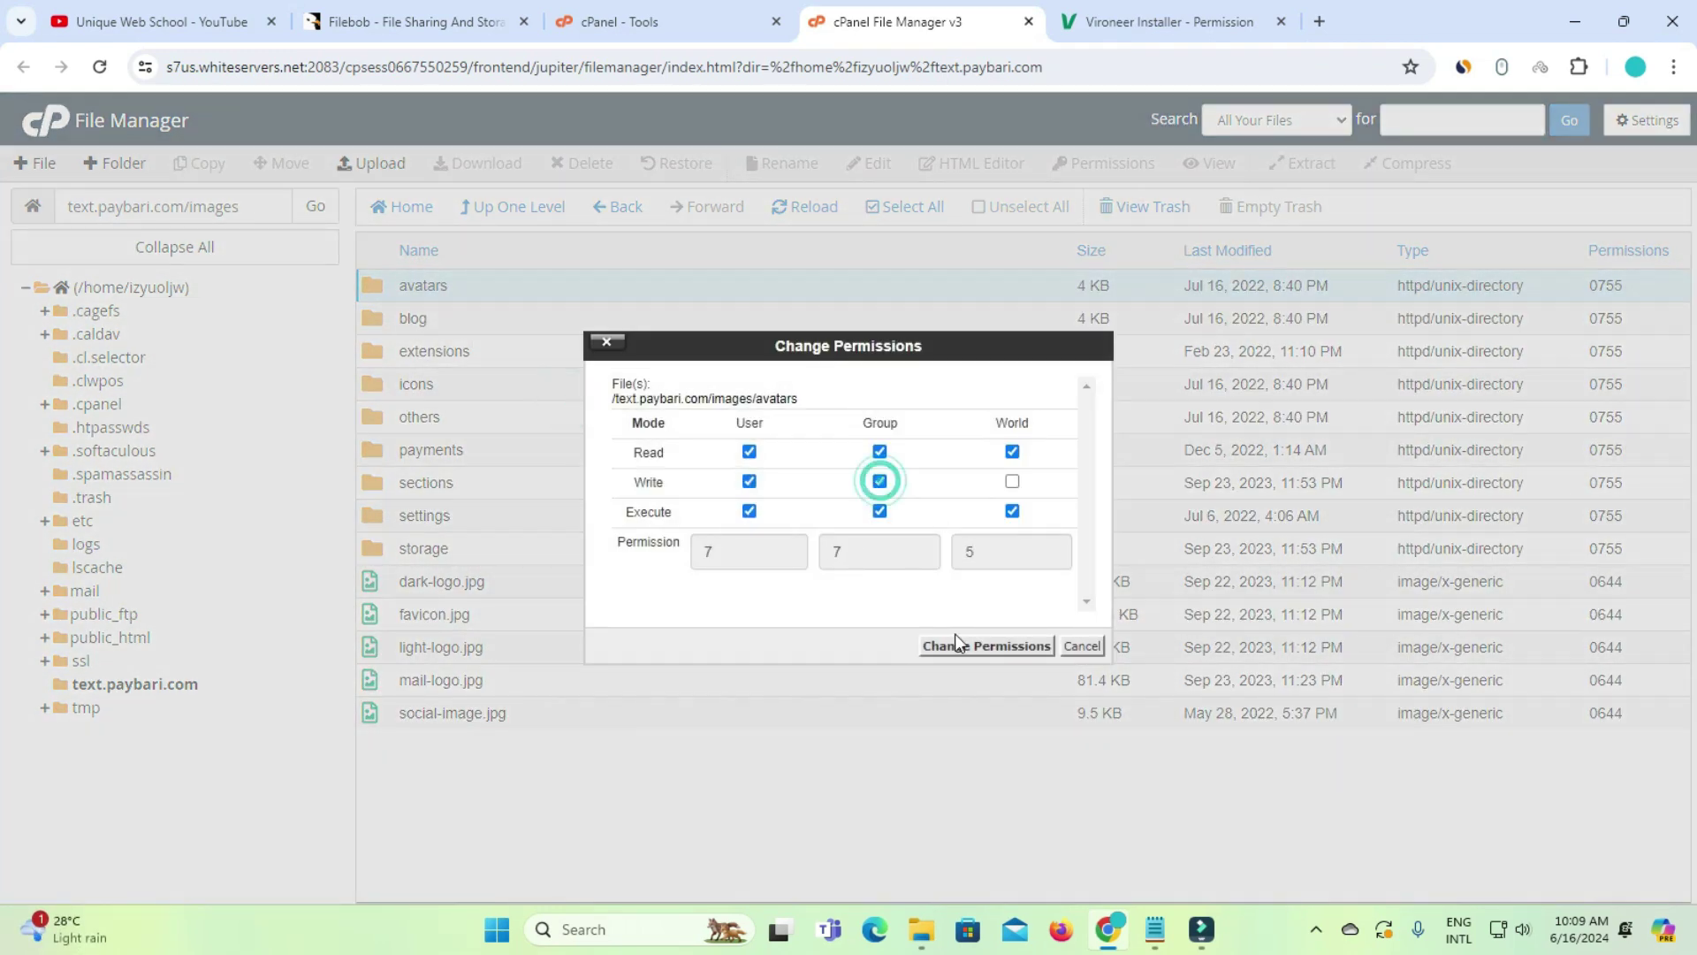
left_click(983, 646)
Return to the text.paybari.com folder, check the last installer entry and set the uploads folder's permissions to 0775
left_click(172, 683)
key("ctrl+Tab")
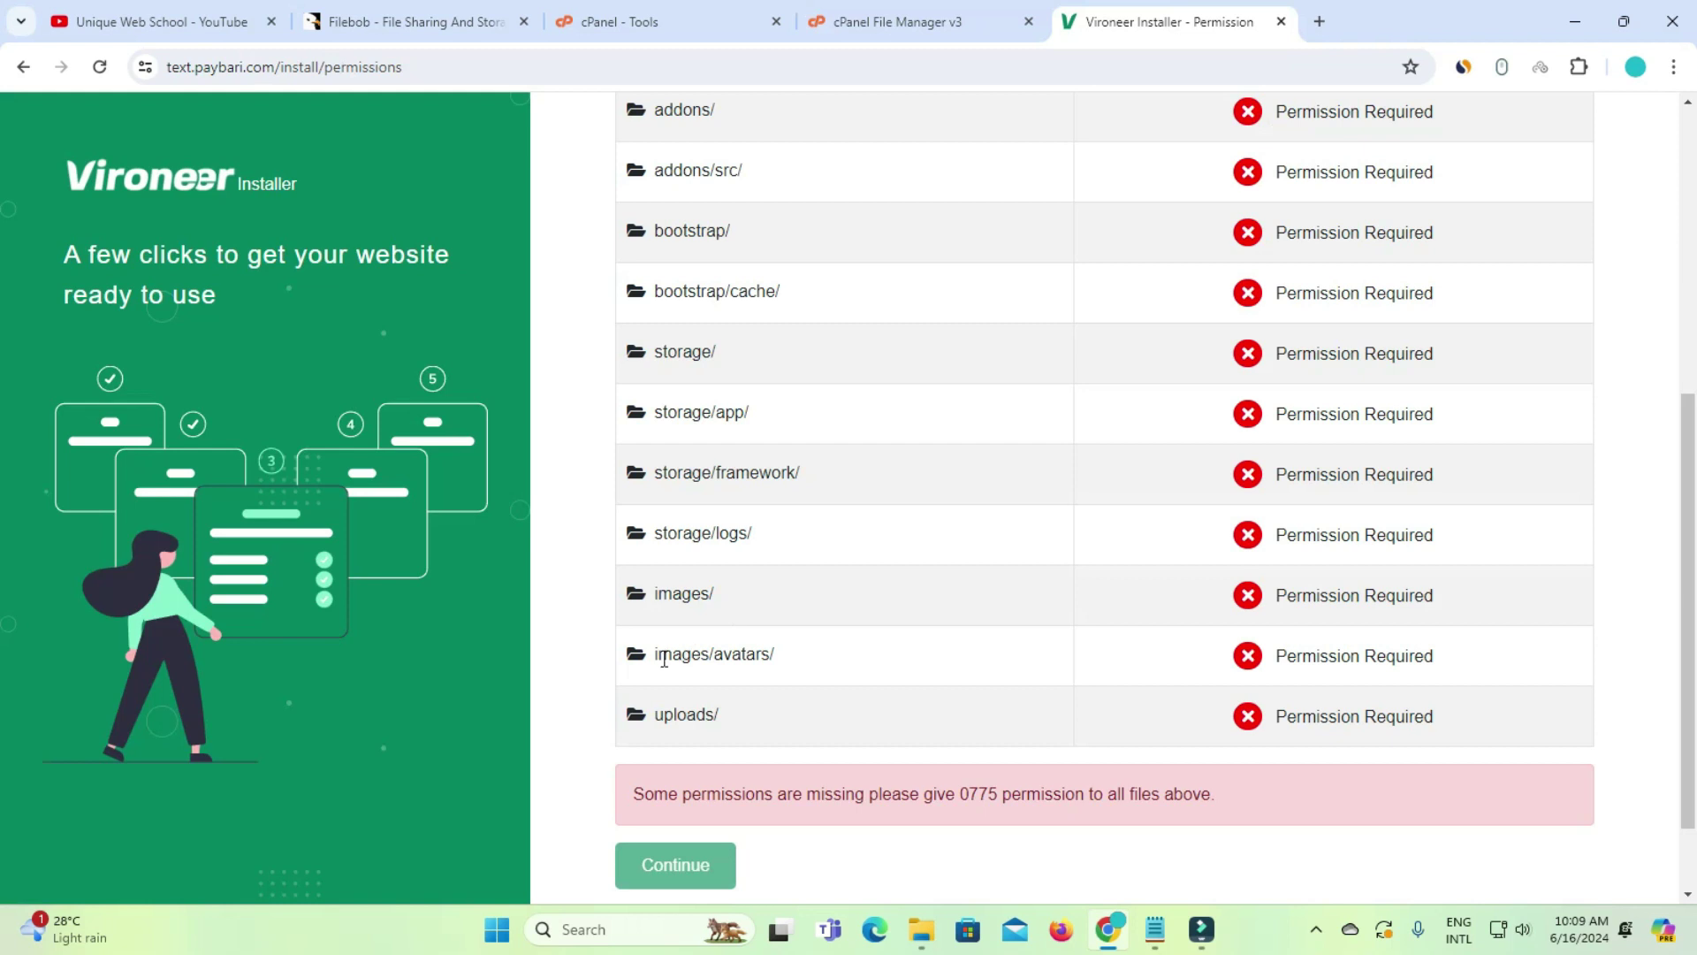
left_click_drag(664, 714, 778, 716)
left_click(951, 14)
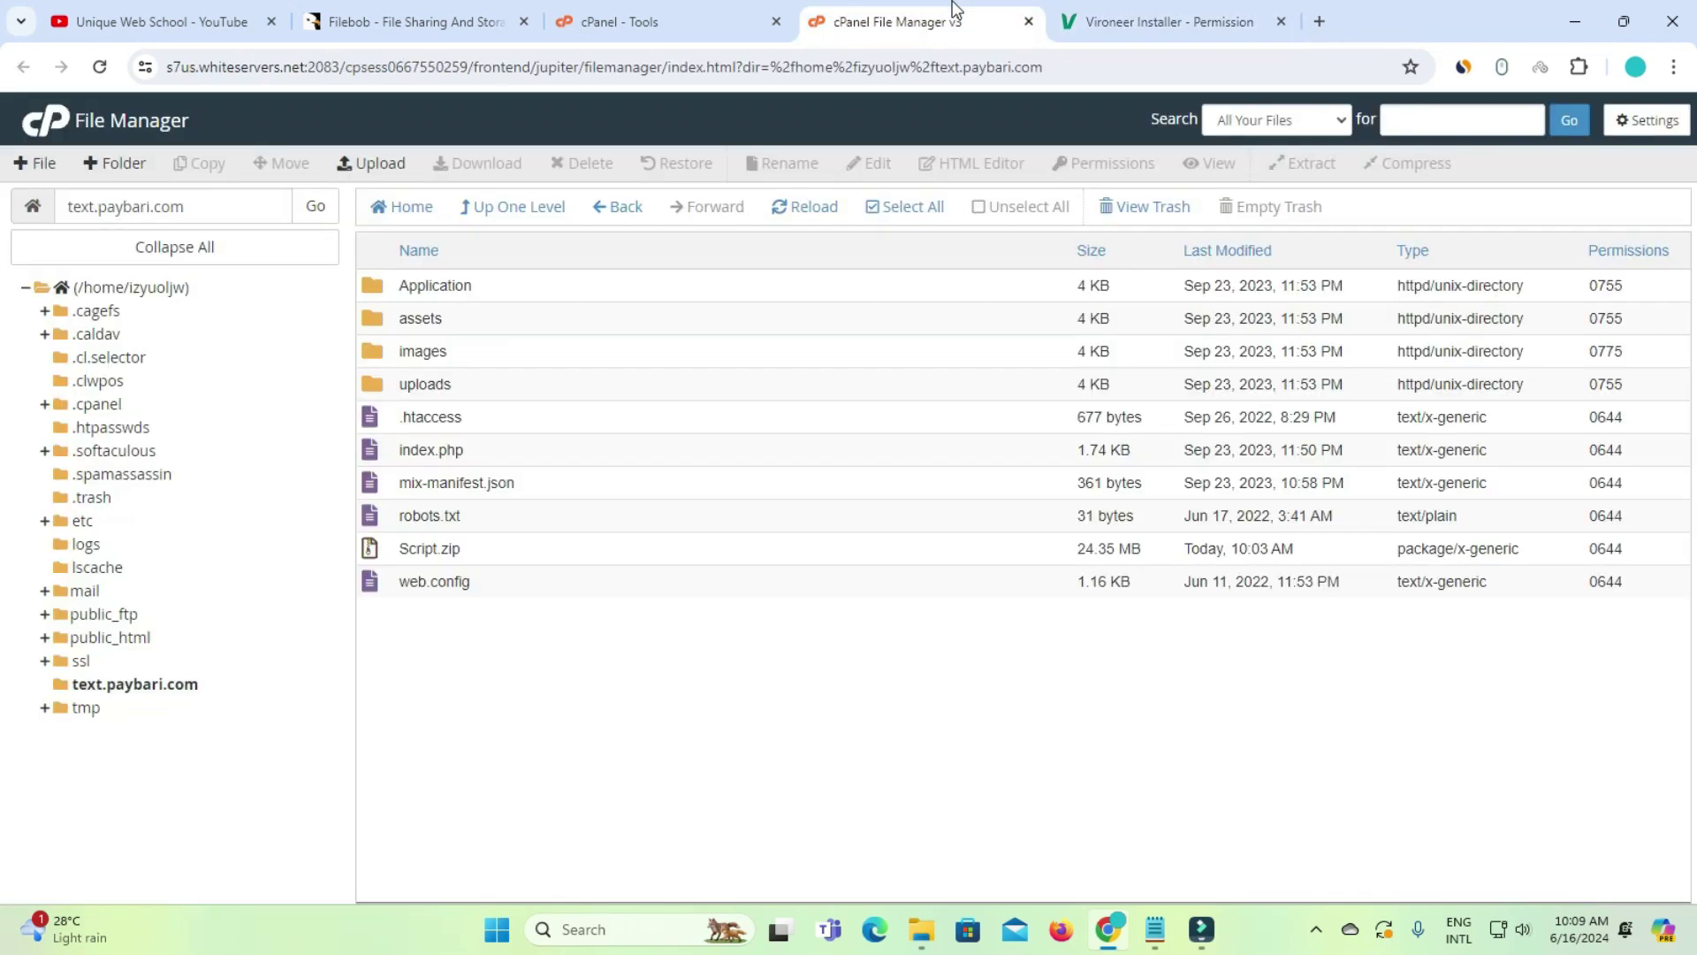
right_click(478, 389)
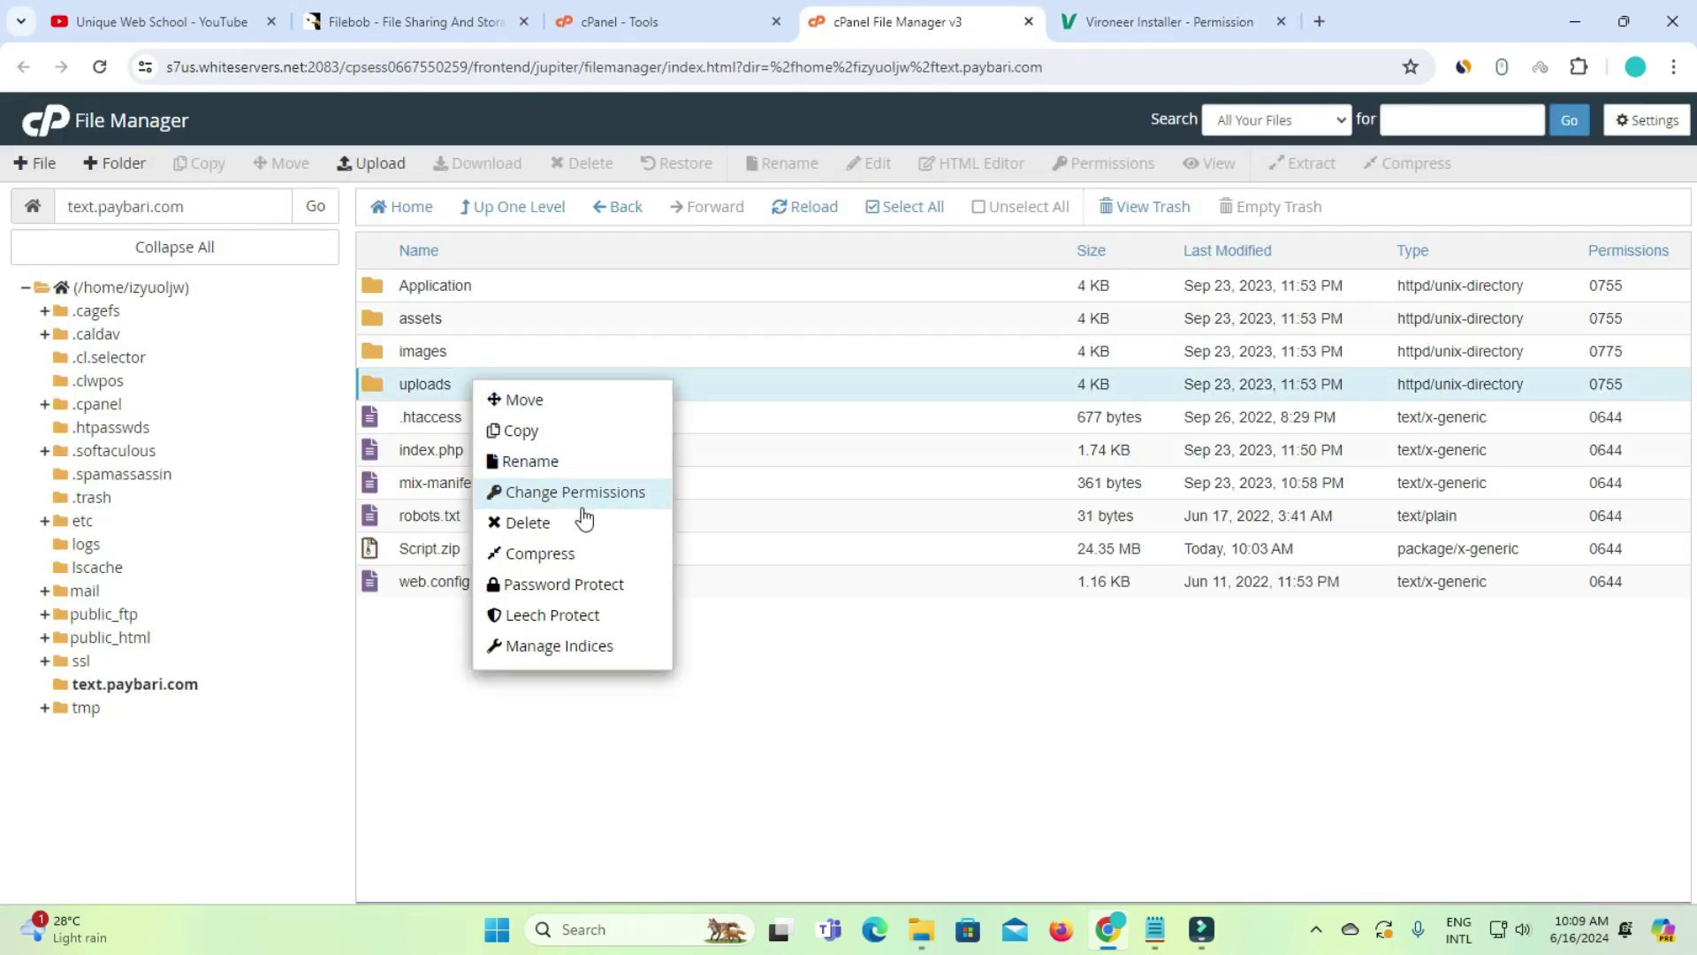
left_click(585, 492)
left_click(880, 481)
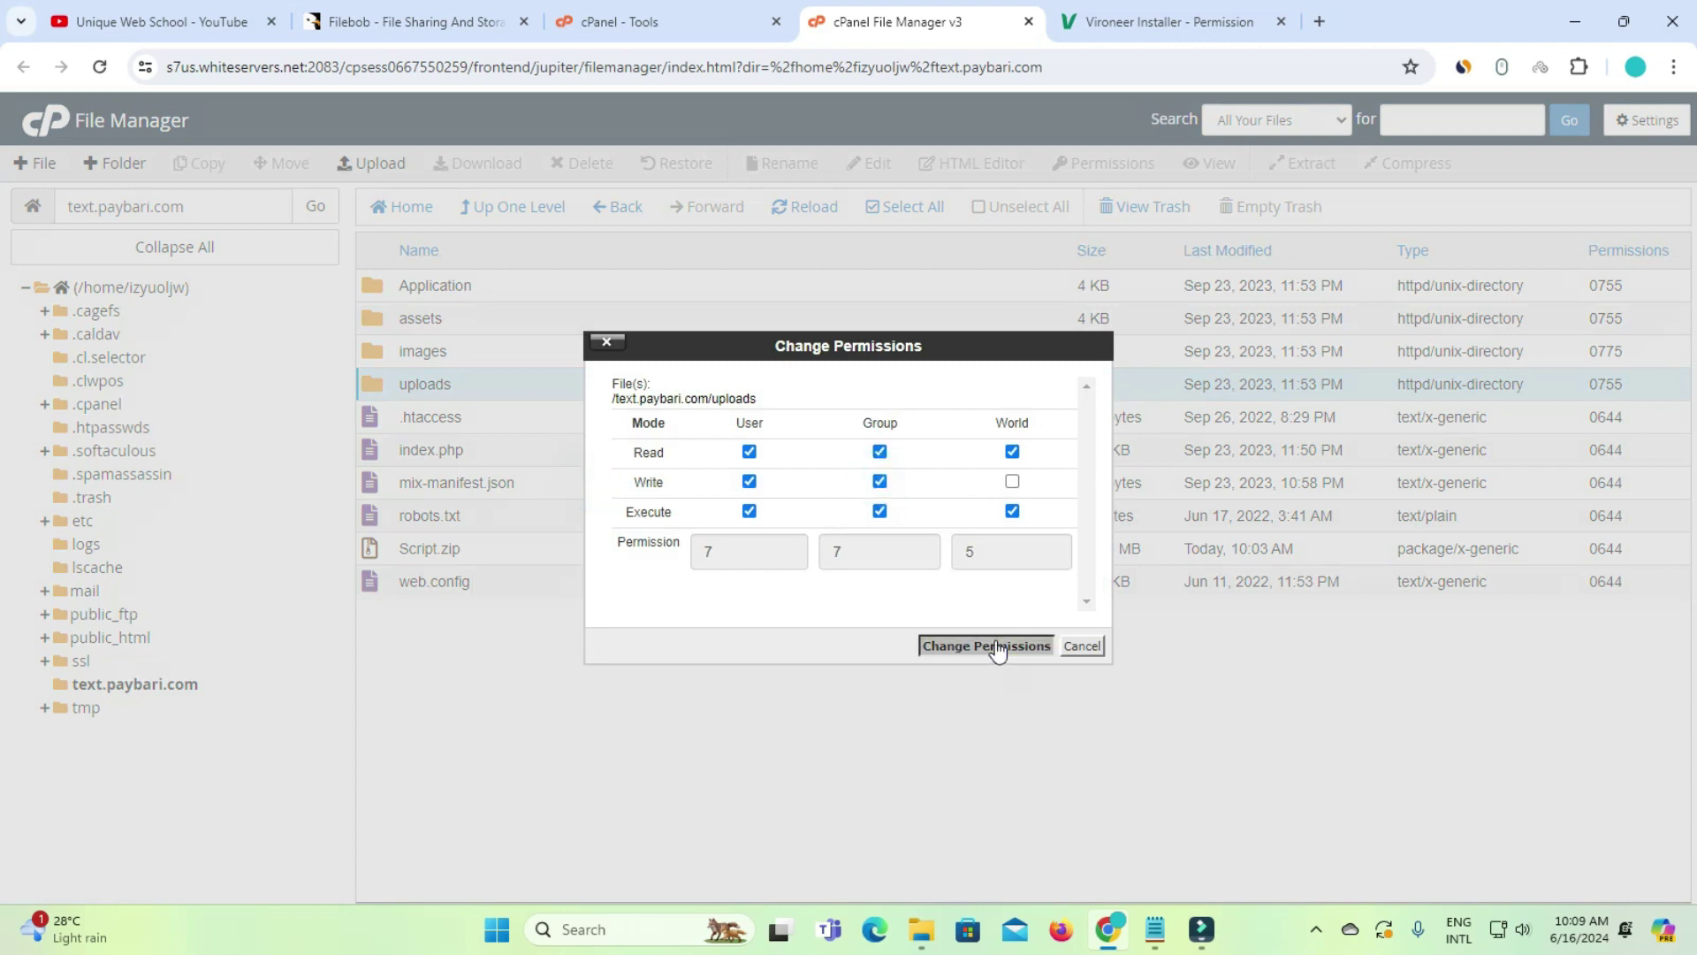
left_click(985, 645)
Reload the installer's permissions page, review the folder list and continue to licence validation
left_click(1158, 22)
left_click(100, 69)
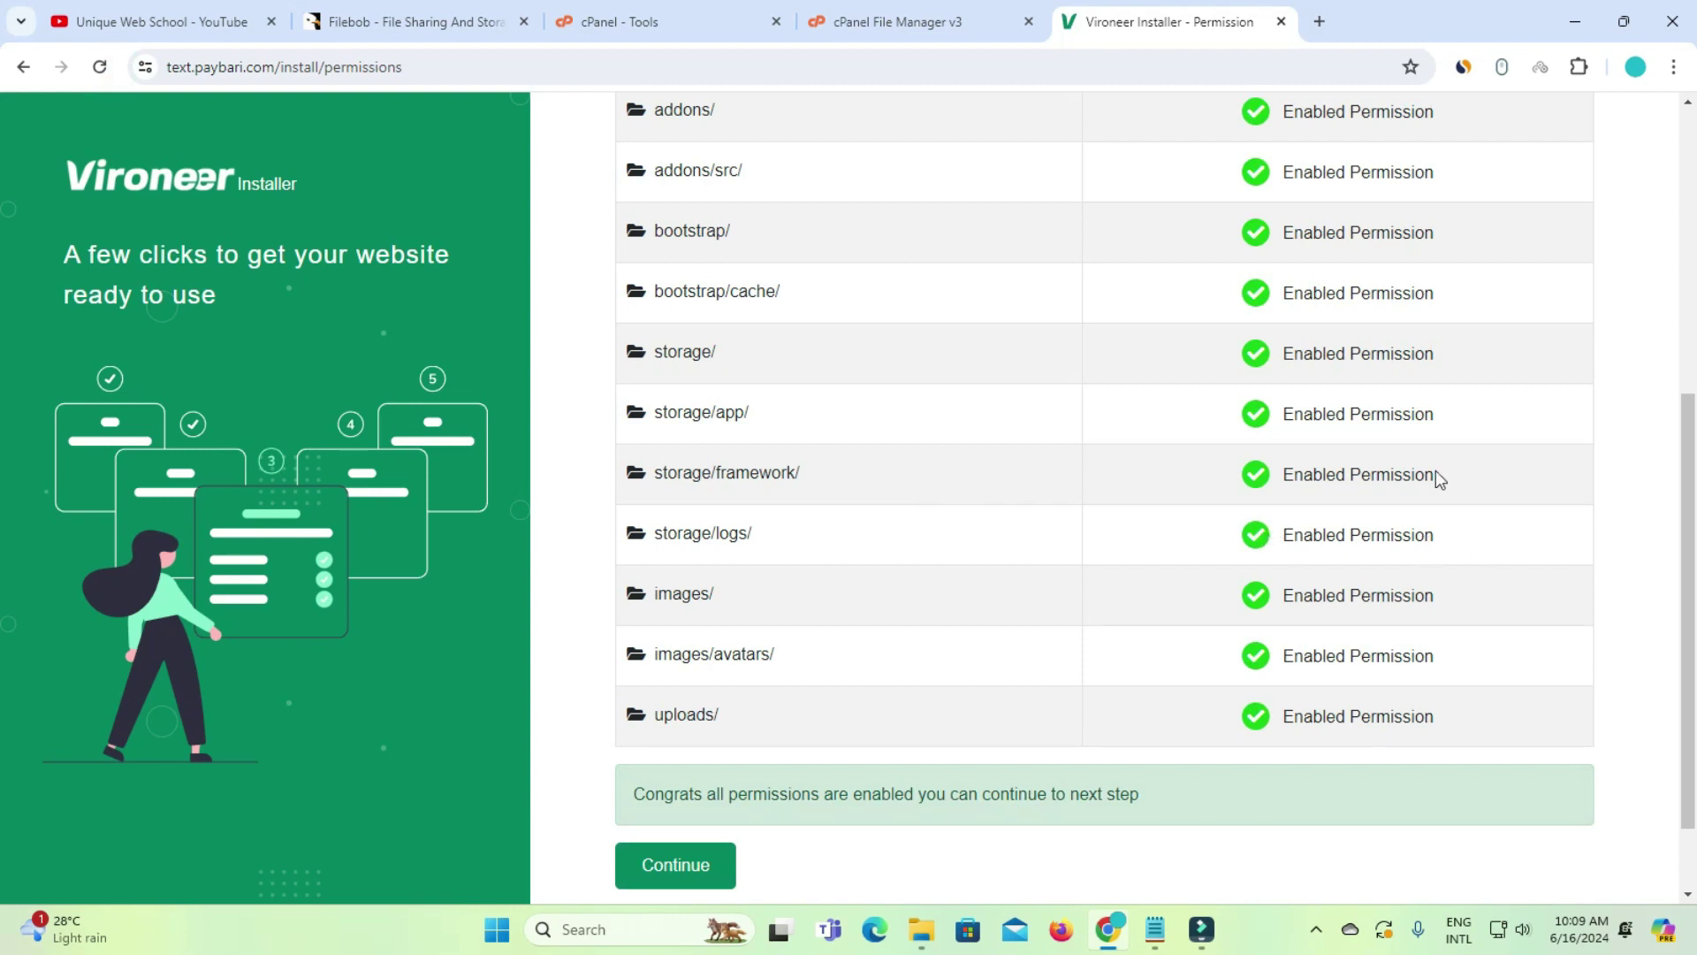
scroll(1458, 506, "up", 3)
scroll(1325, 411, "down", 2)
scroll(1335, 588, "down", 2)
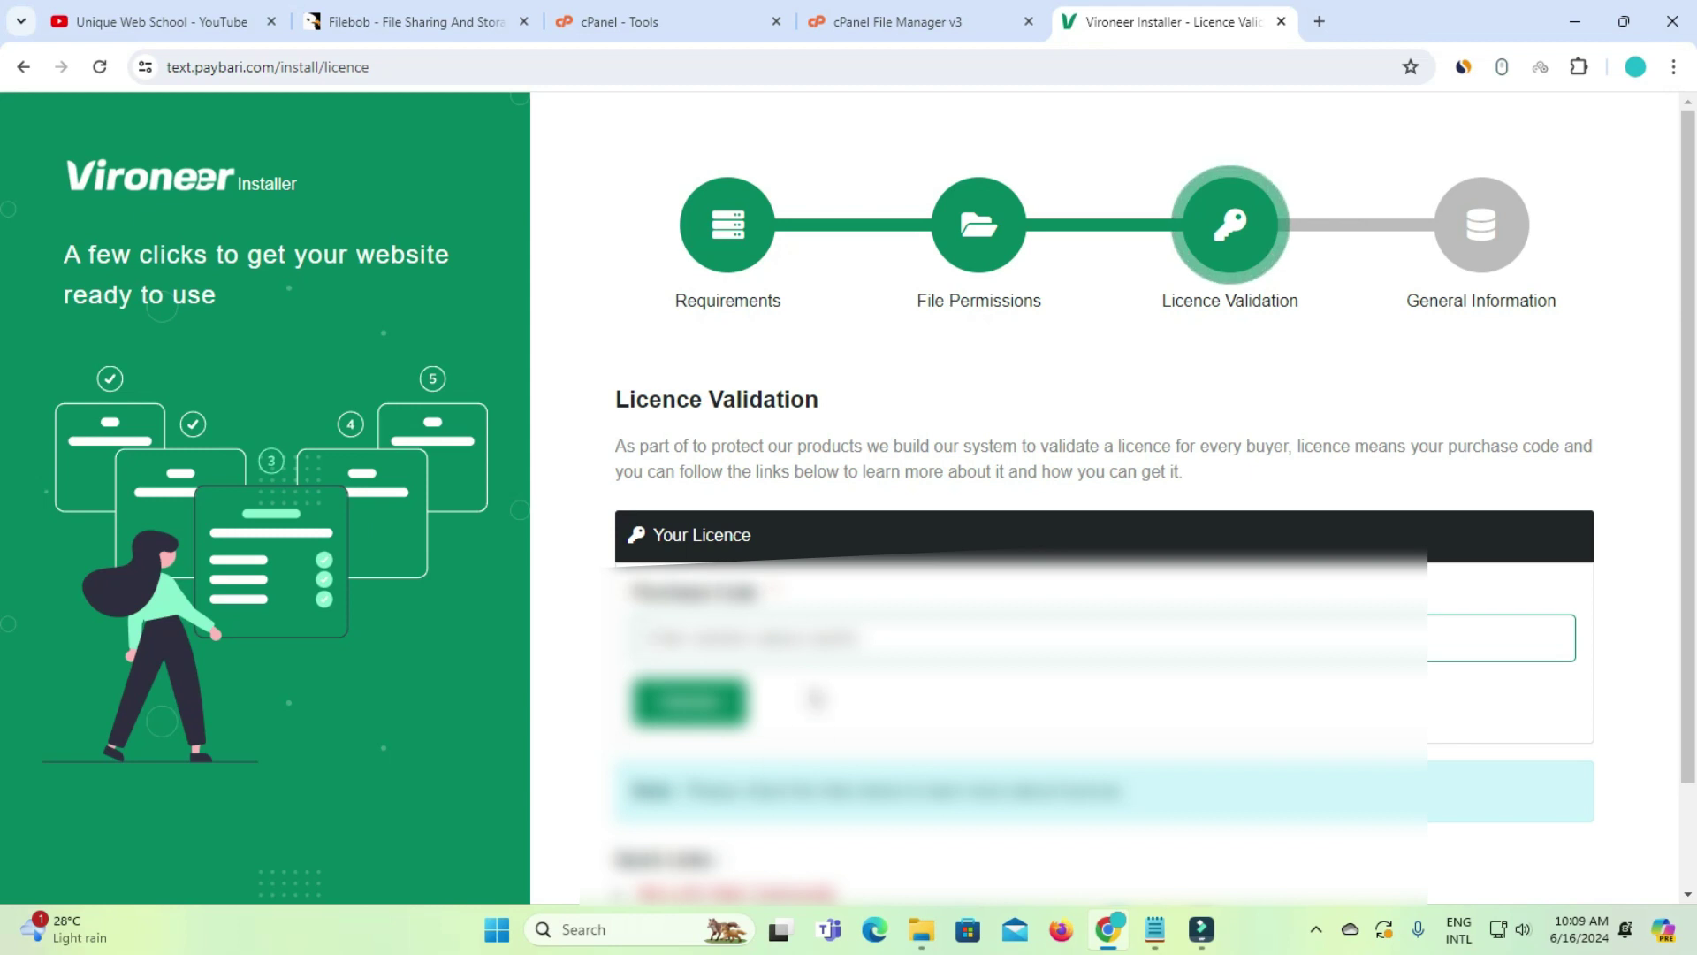
Paste the purchase code into the licence form and submit it for validation
left_click(788, 658)
key("ctrl+v")
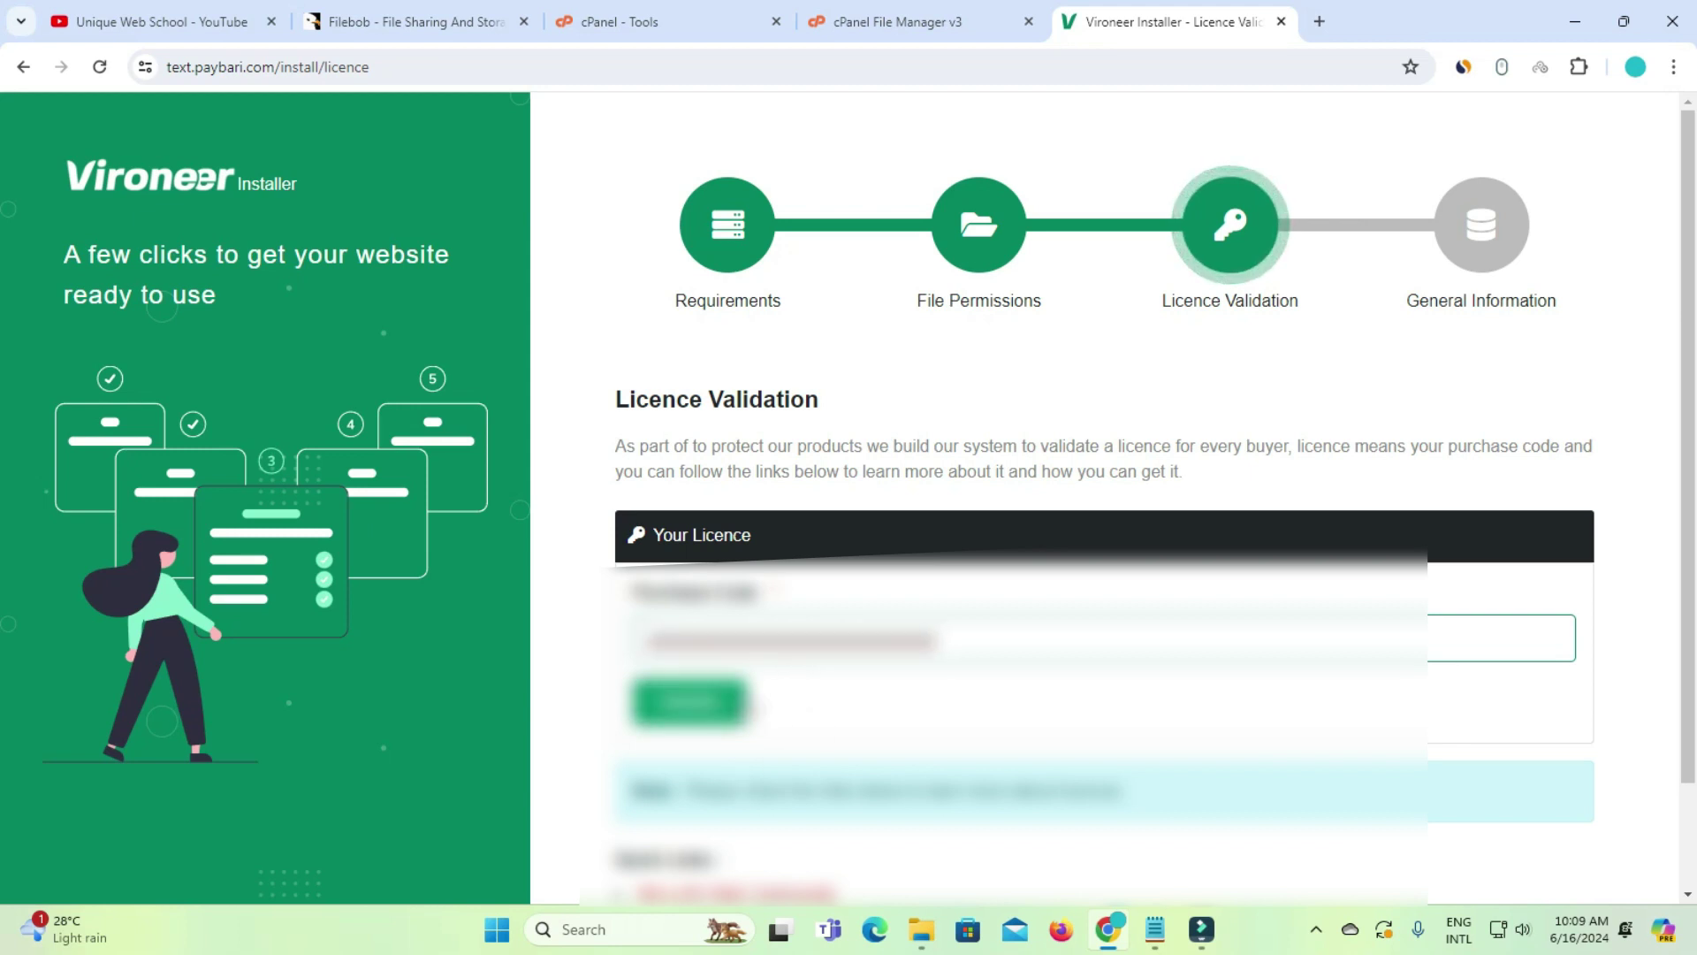
left_click(739, 694)
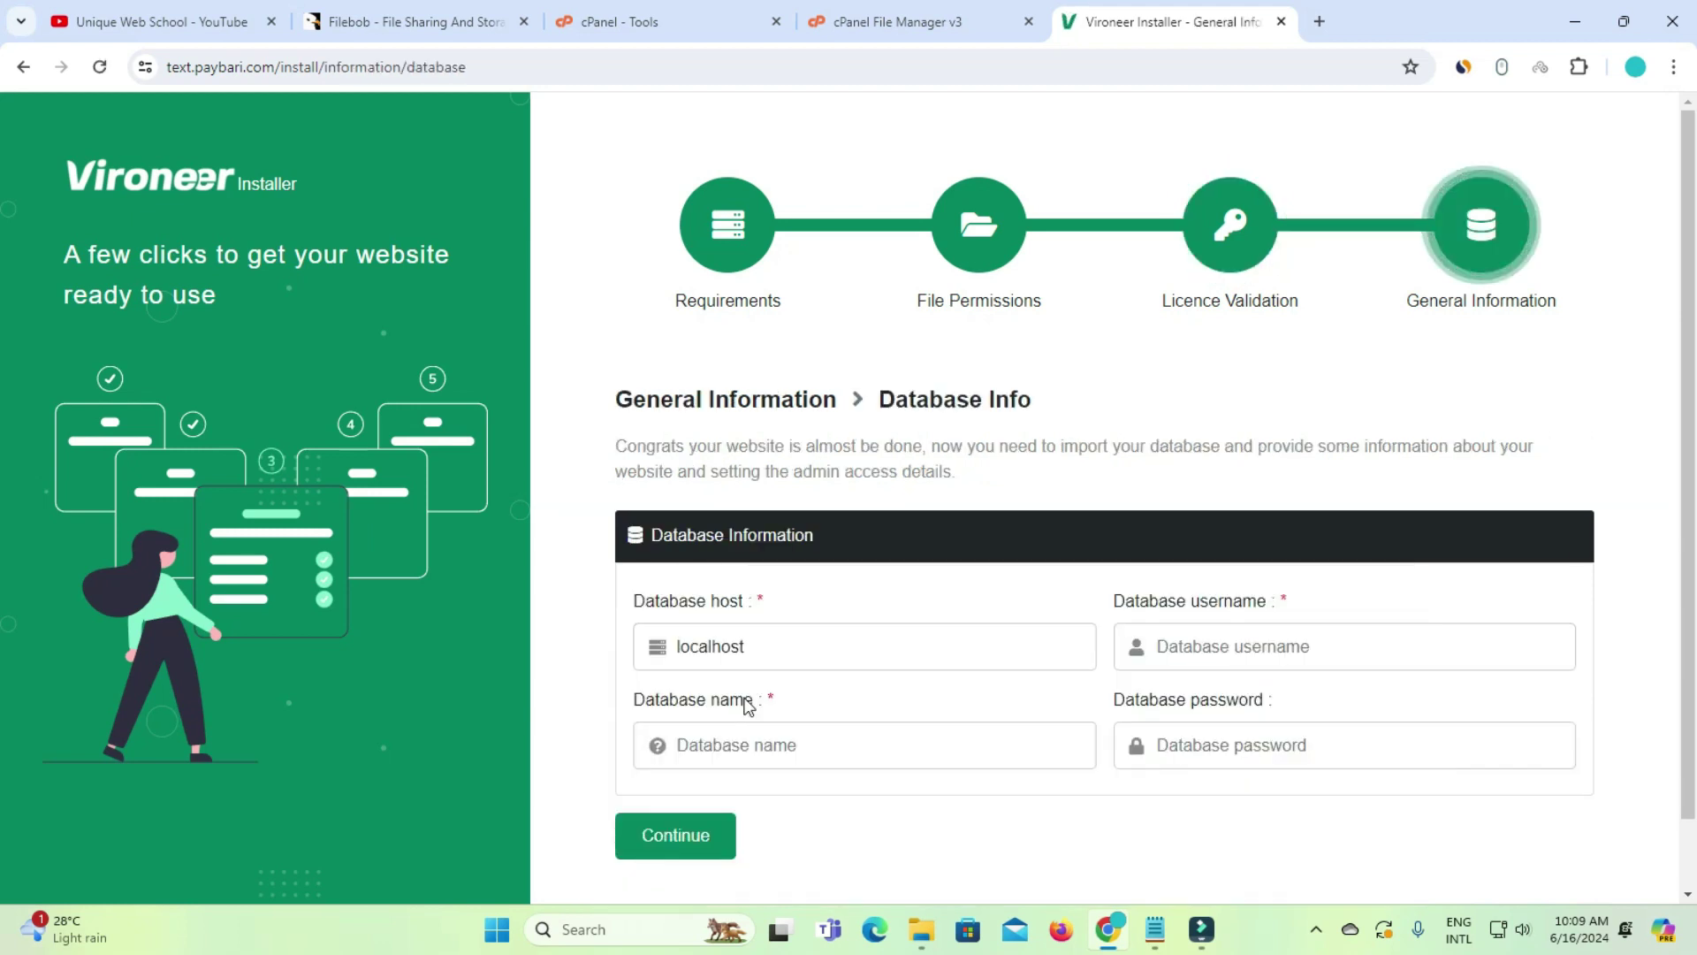
Review the installer's database information form, switch to cPanel and open Manage My Databases
scroll(868, 576, "down", 1)
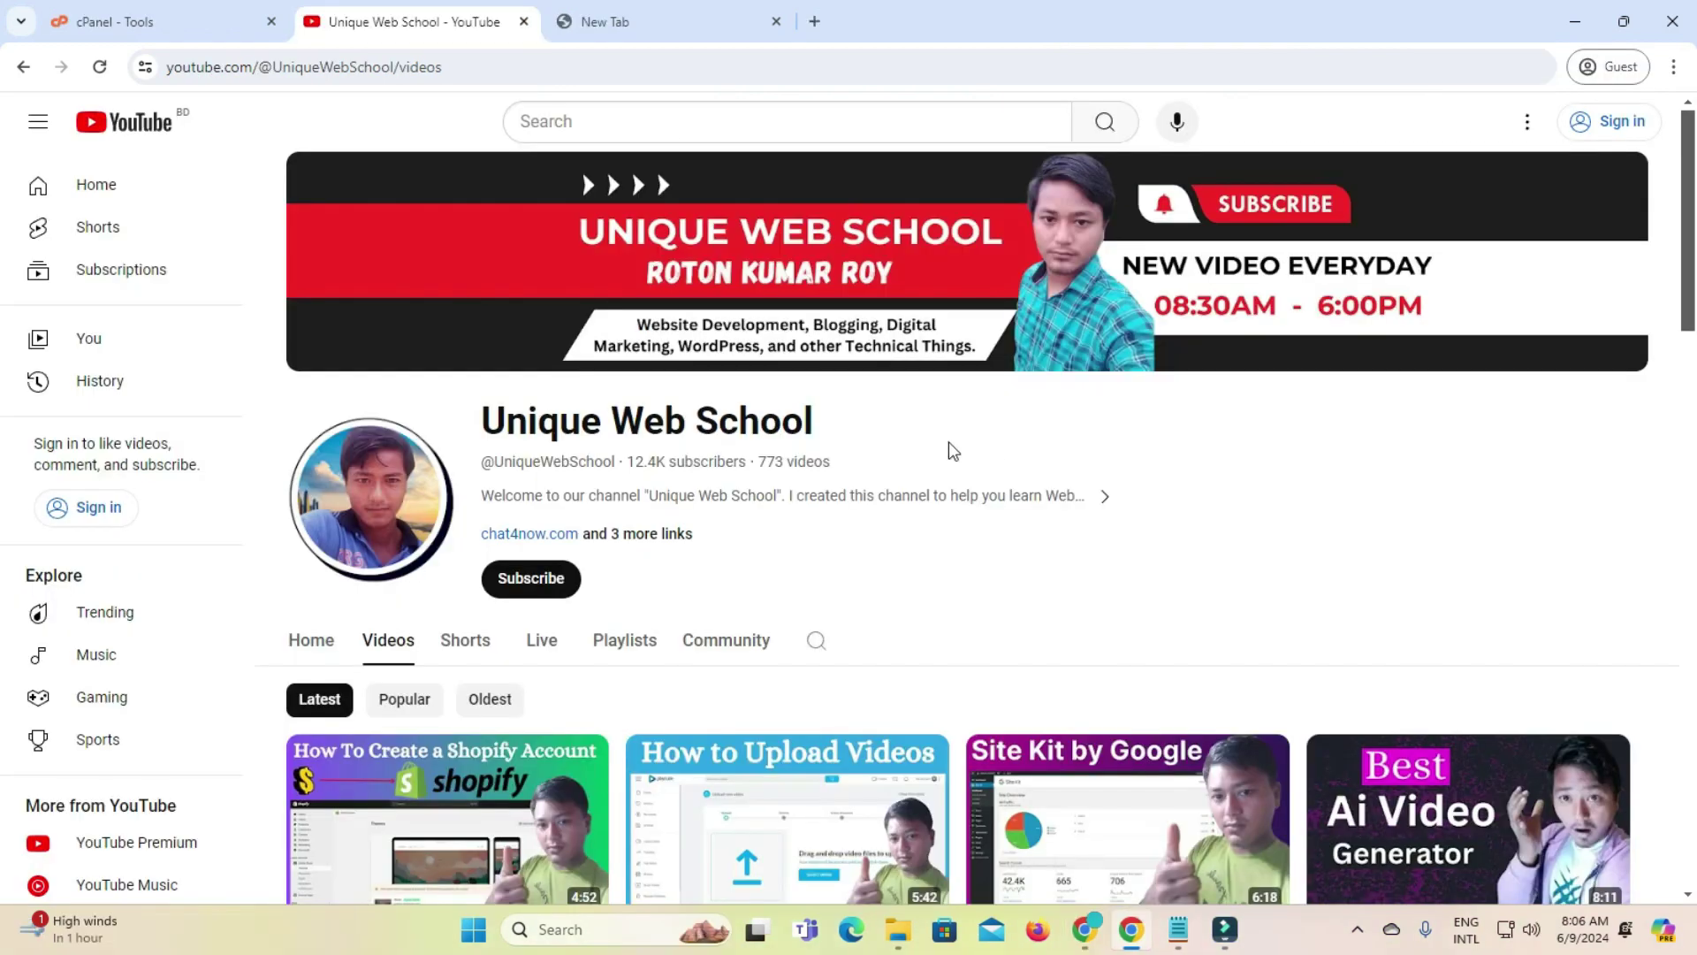
left_click(177, 23)
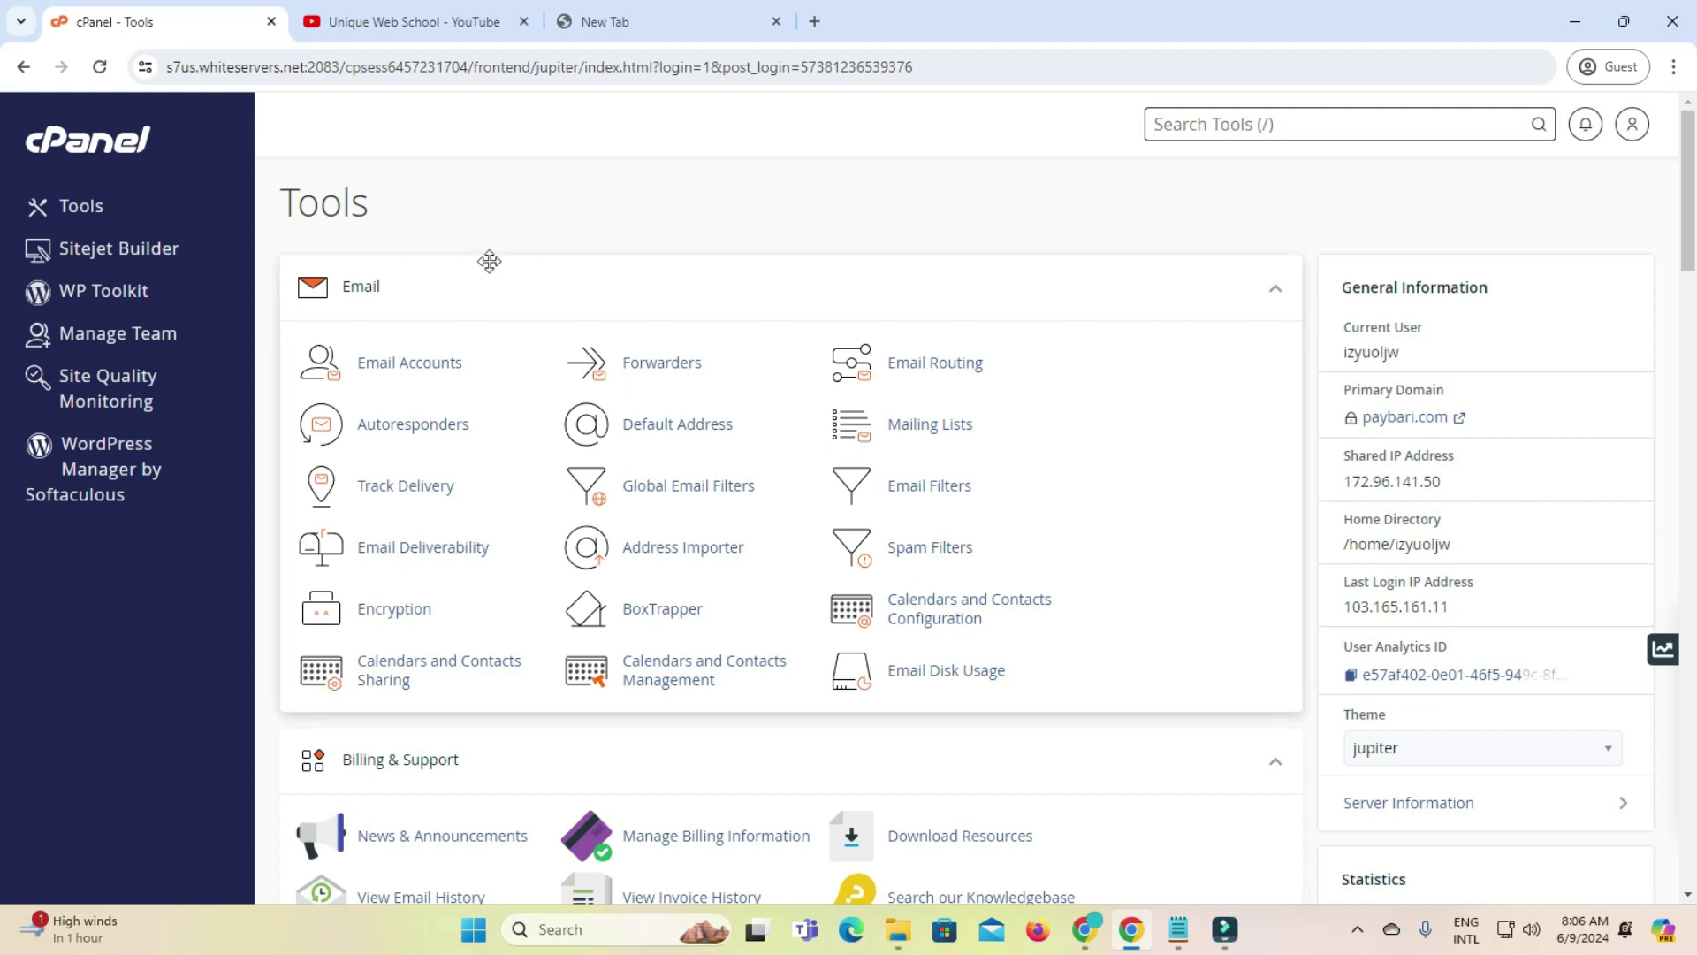
scroll(487, 291, "down", 10)
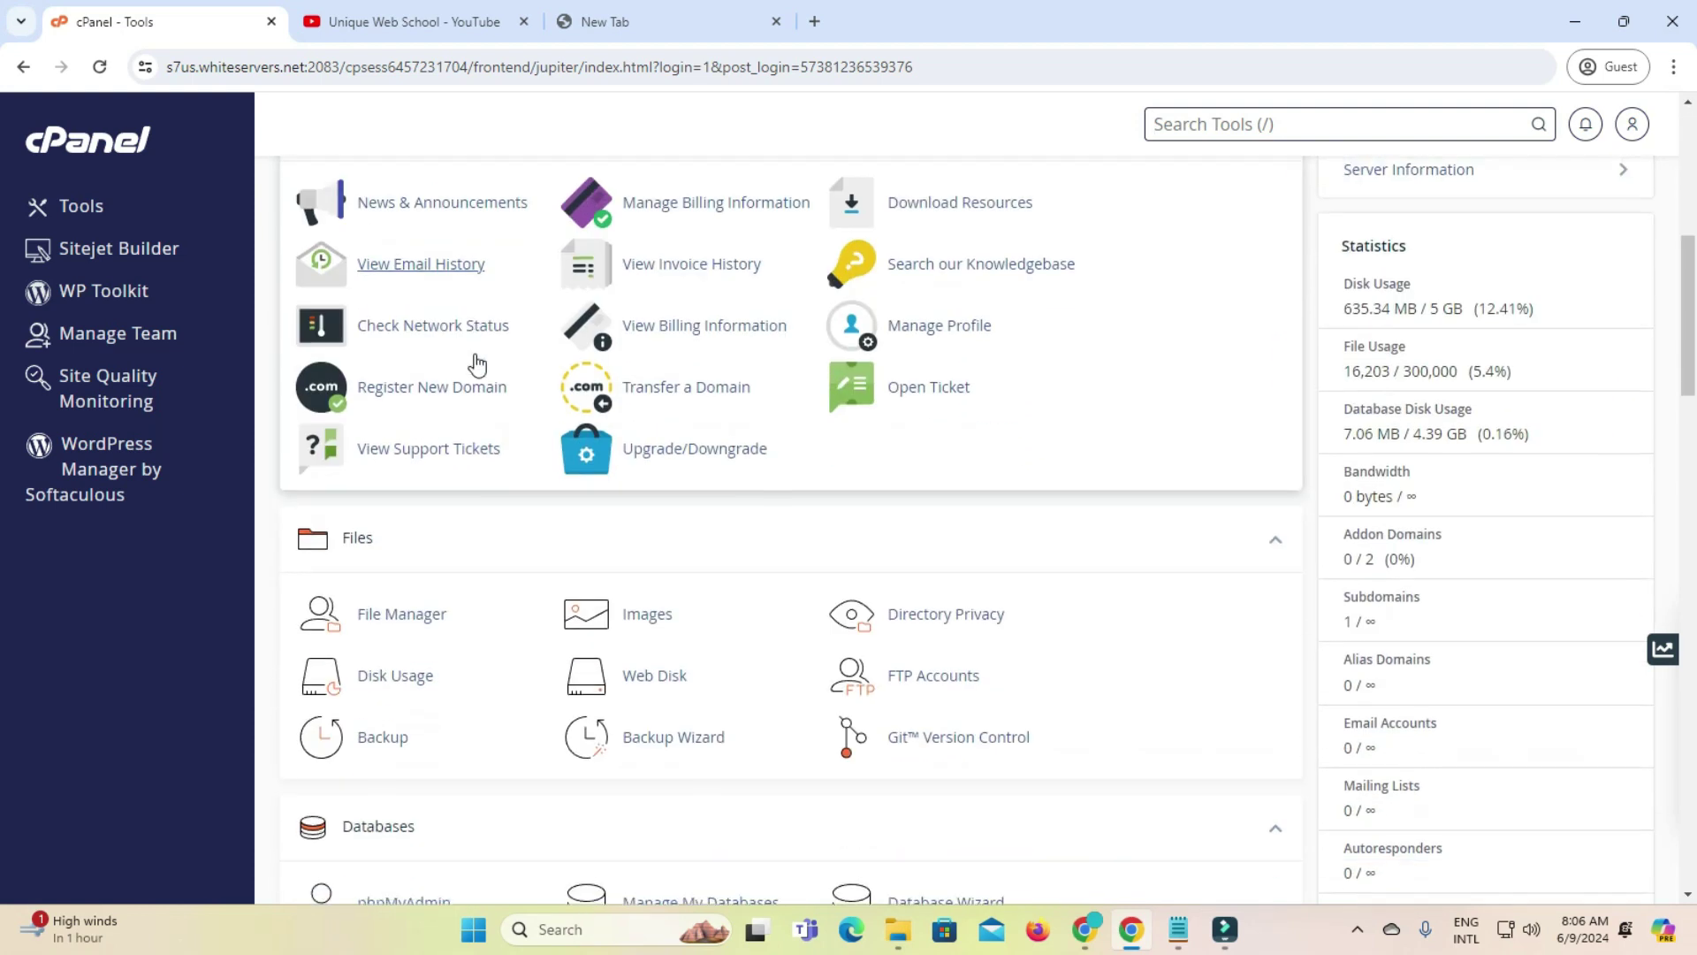
scroll(469, 414, "down", 1)
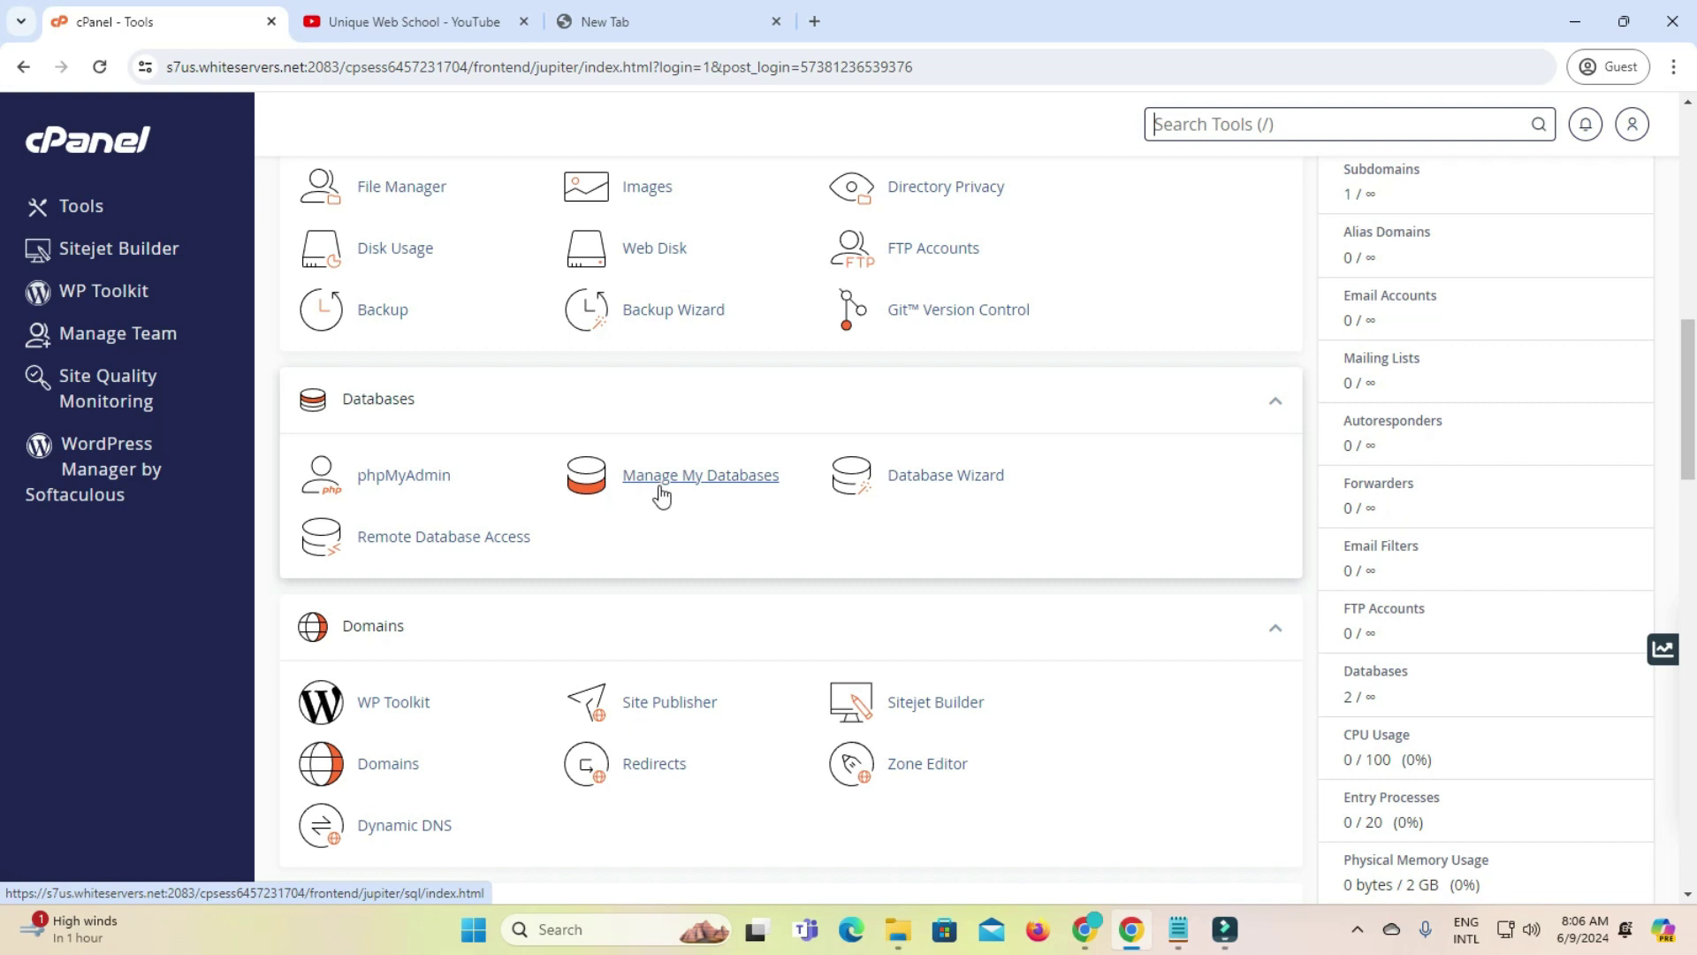
left_click(692, 493)
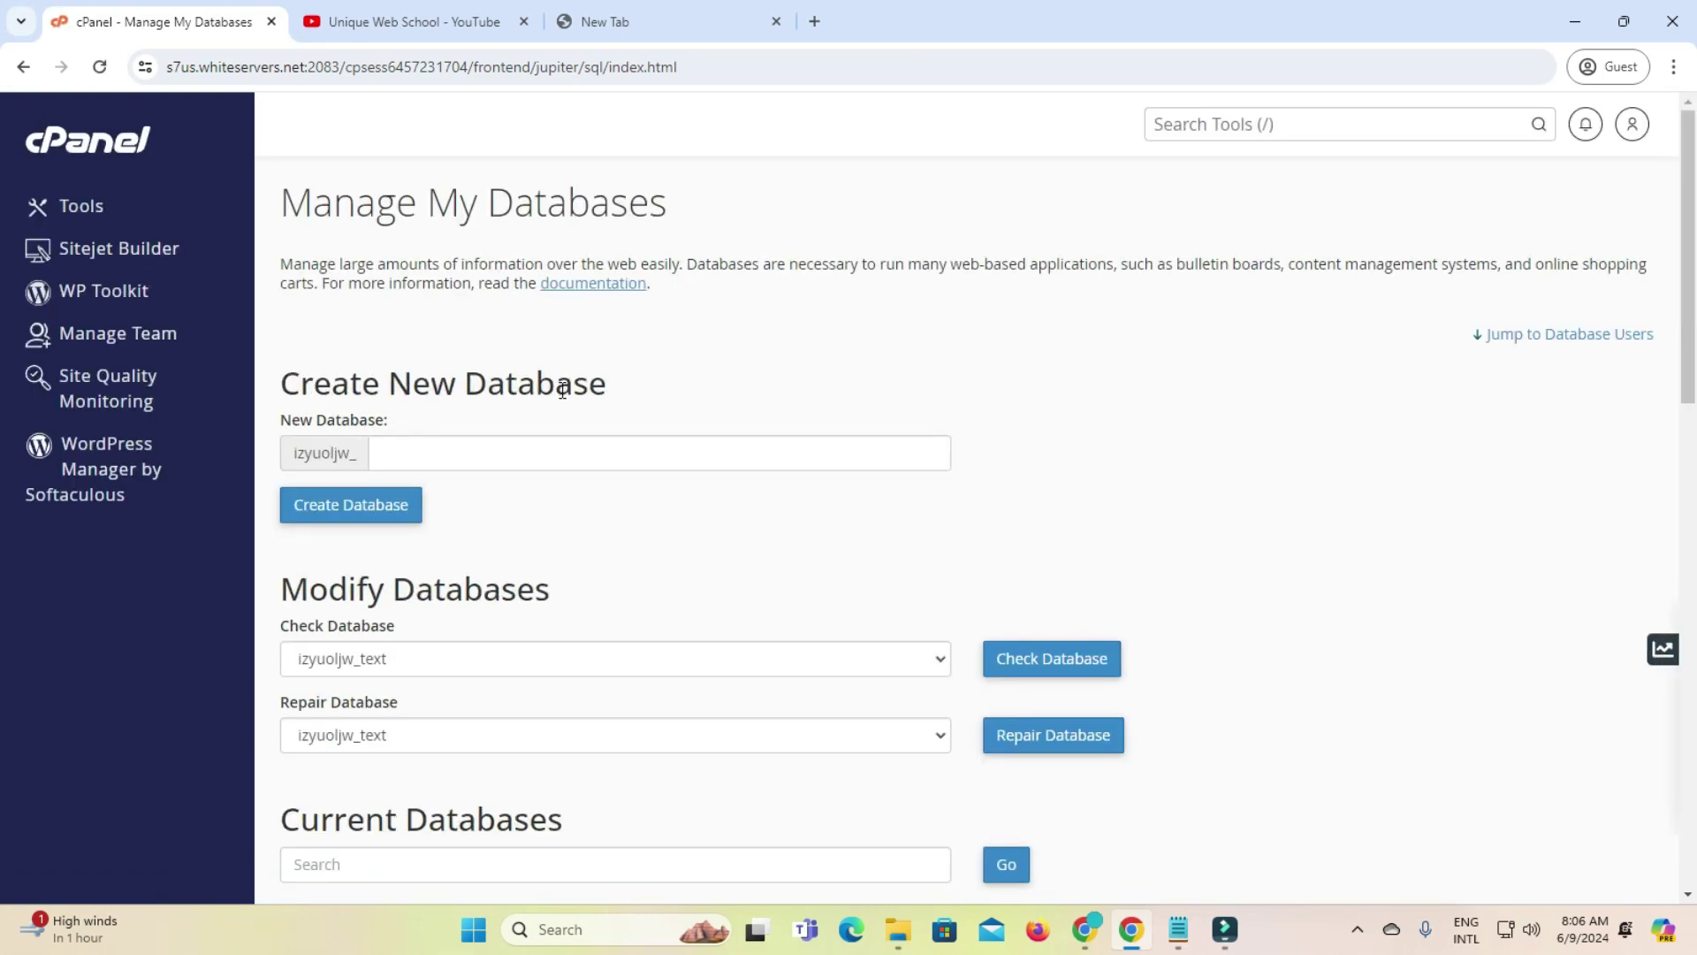
Create a new database named web and locate it among the current databases
left_click(427, 442)
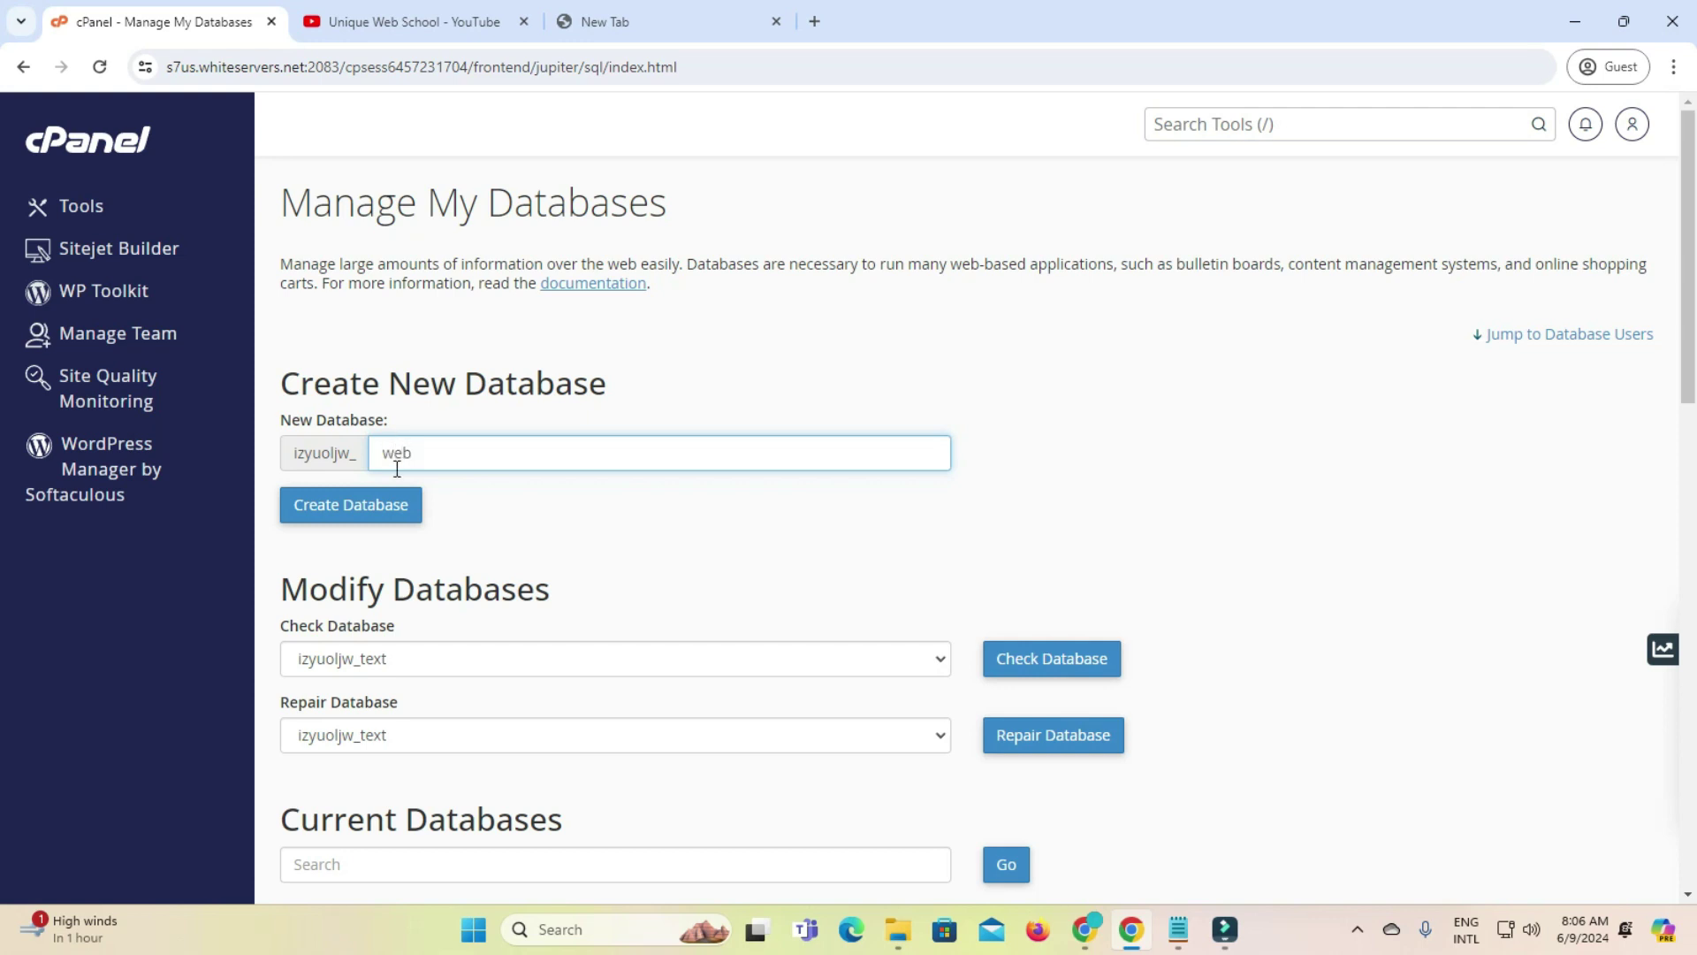
left_click(370, 513)
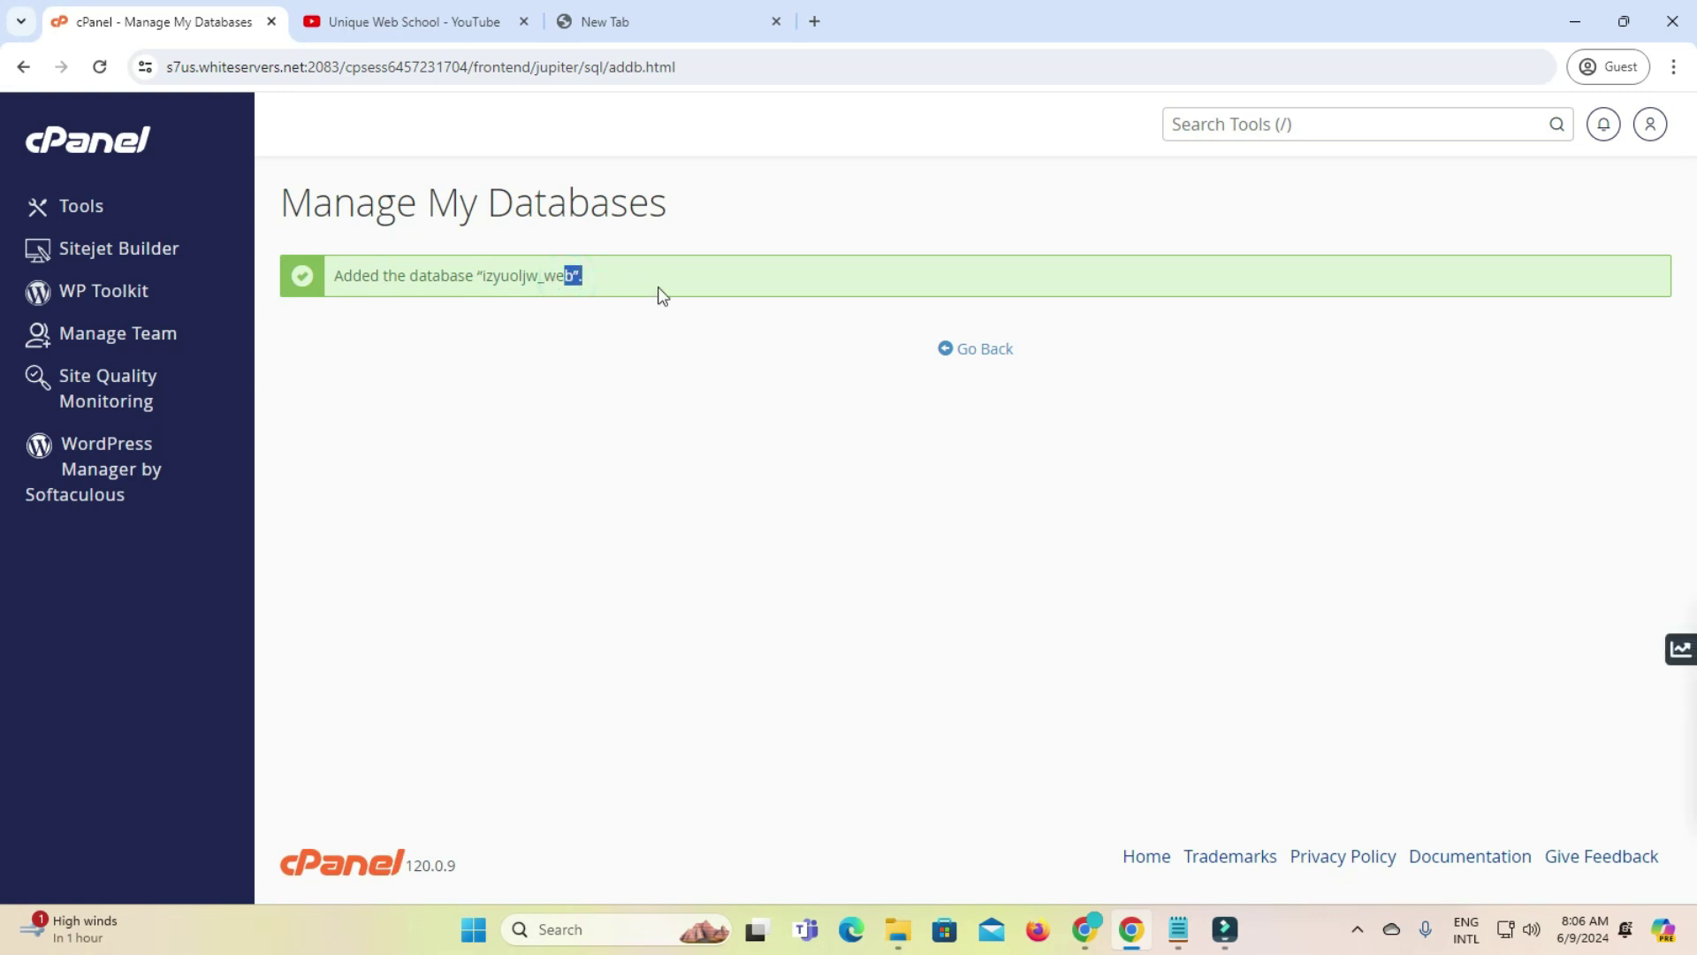
left_click(949, 338)
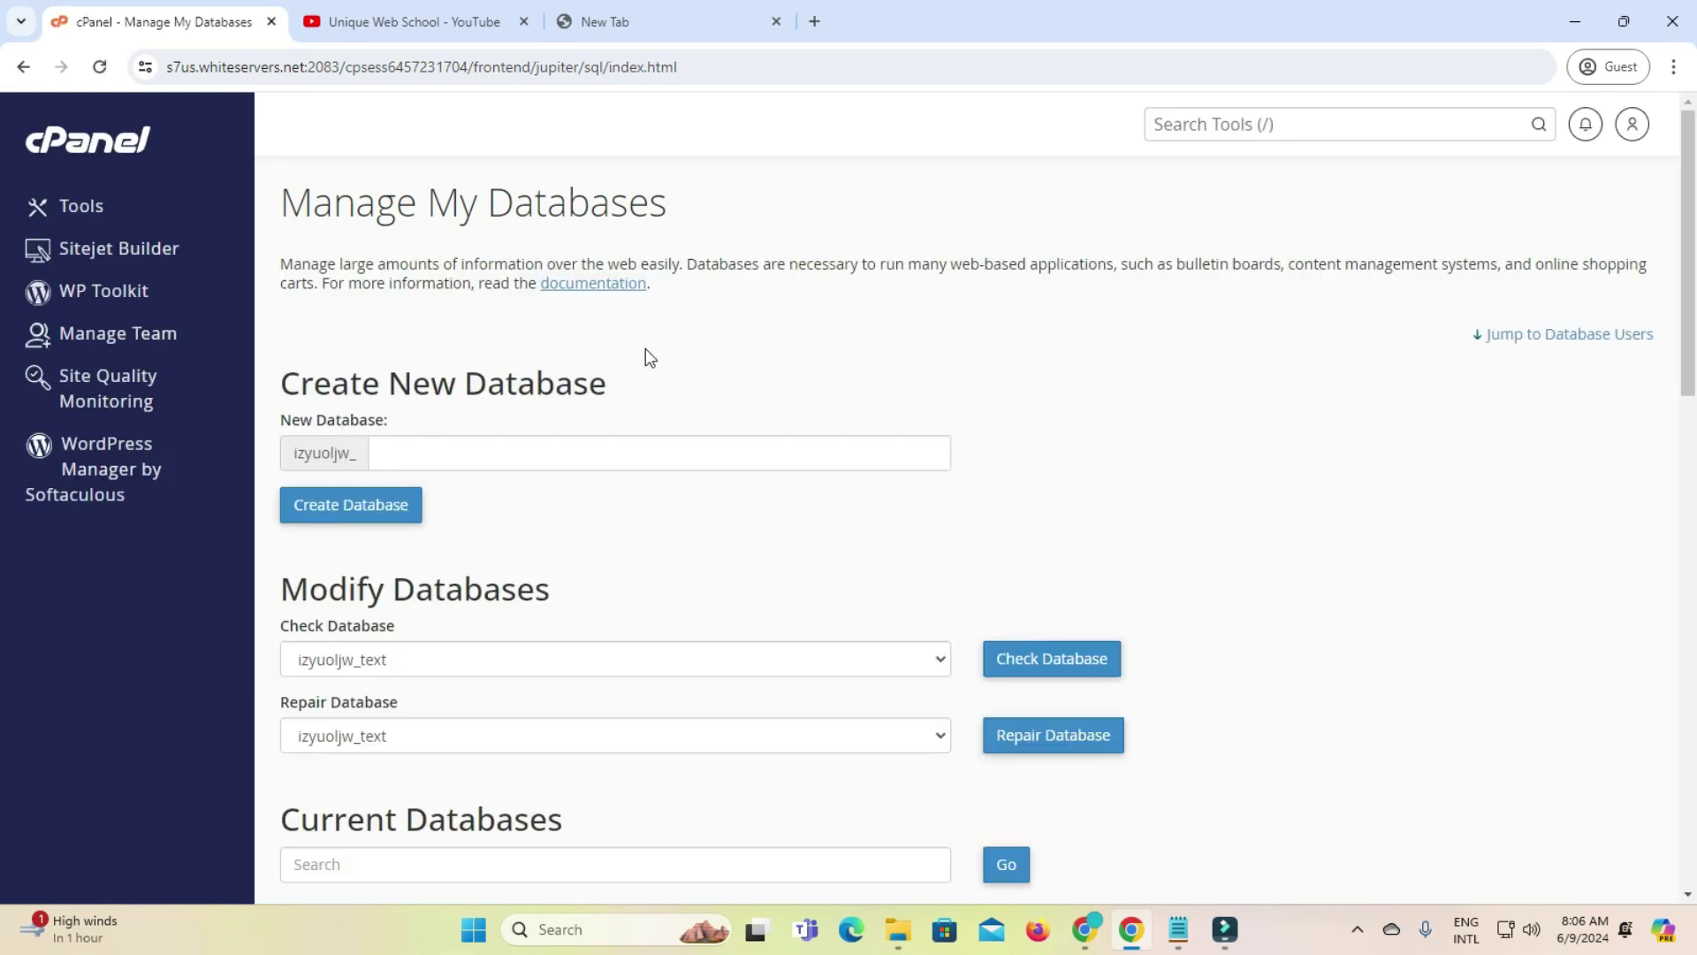
scroll(619, 371, "down", 6)
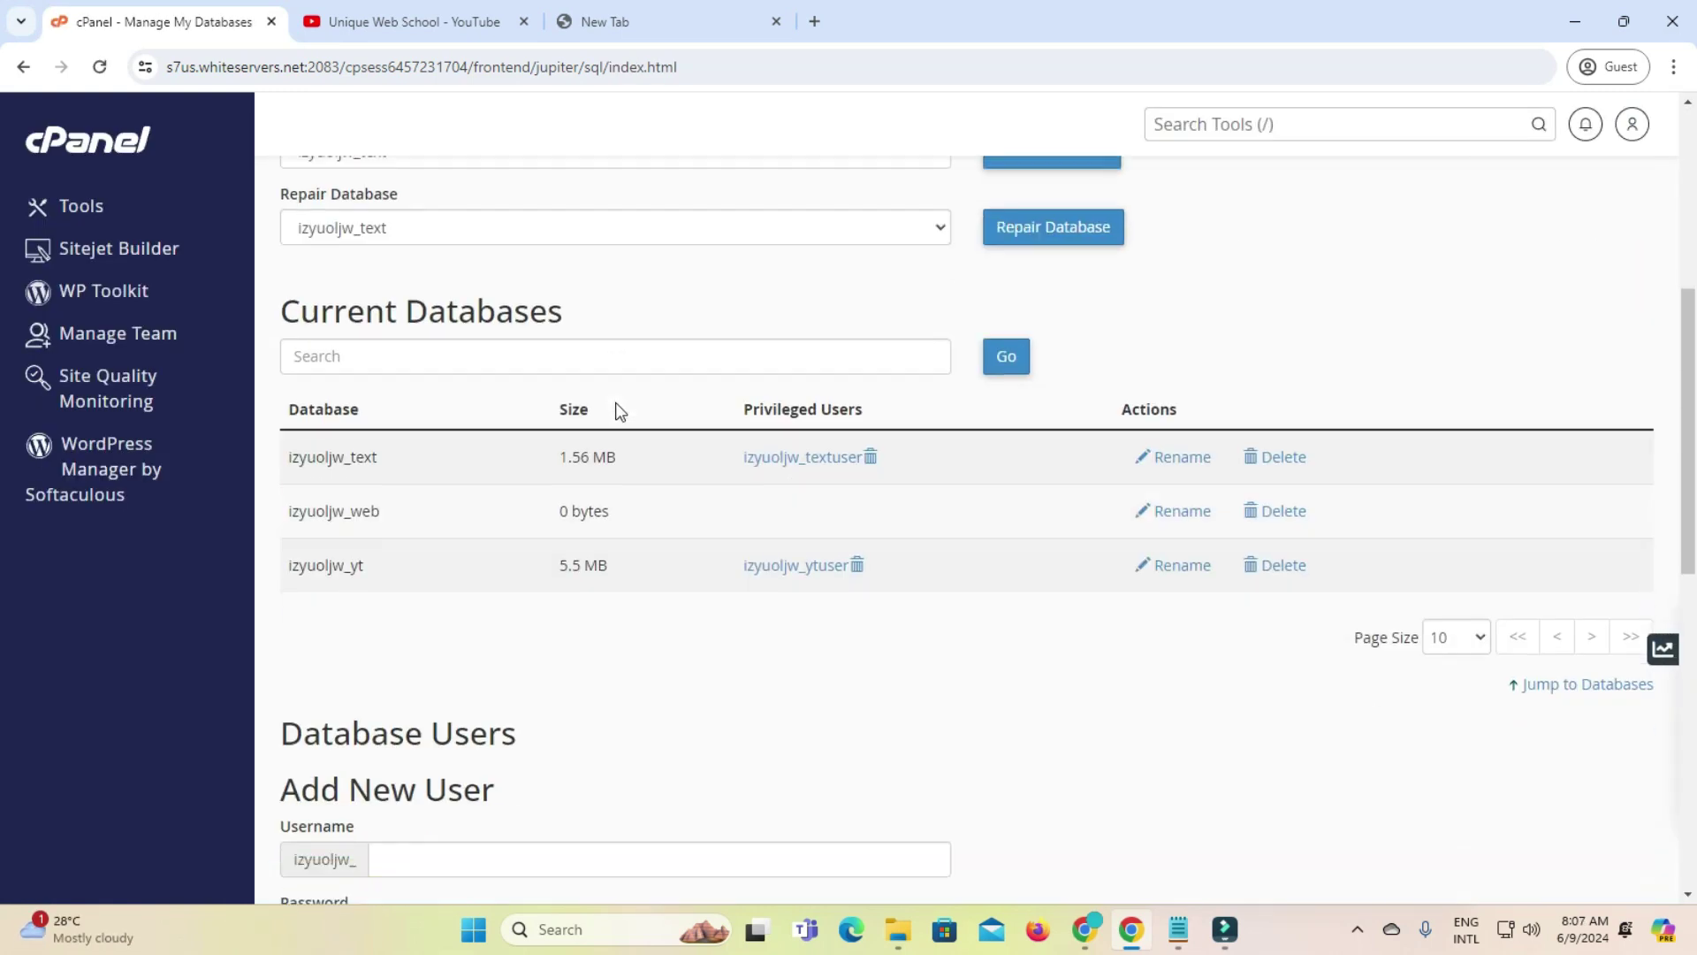
left_click_drag(299, 486, 403, 485)
left_click(447, 493)
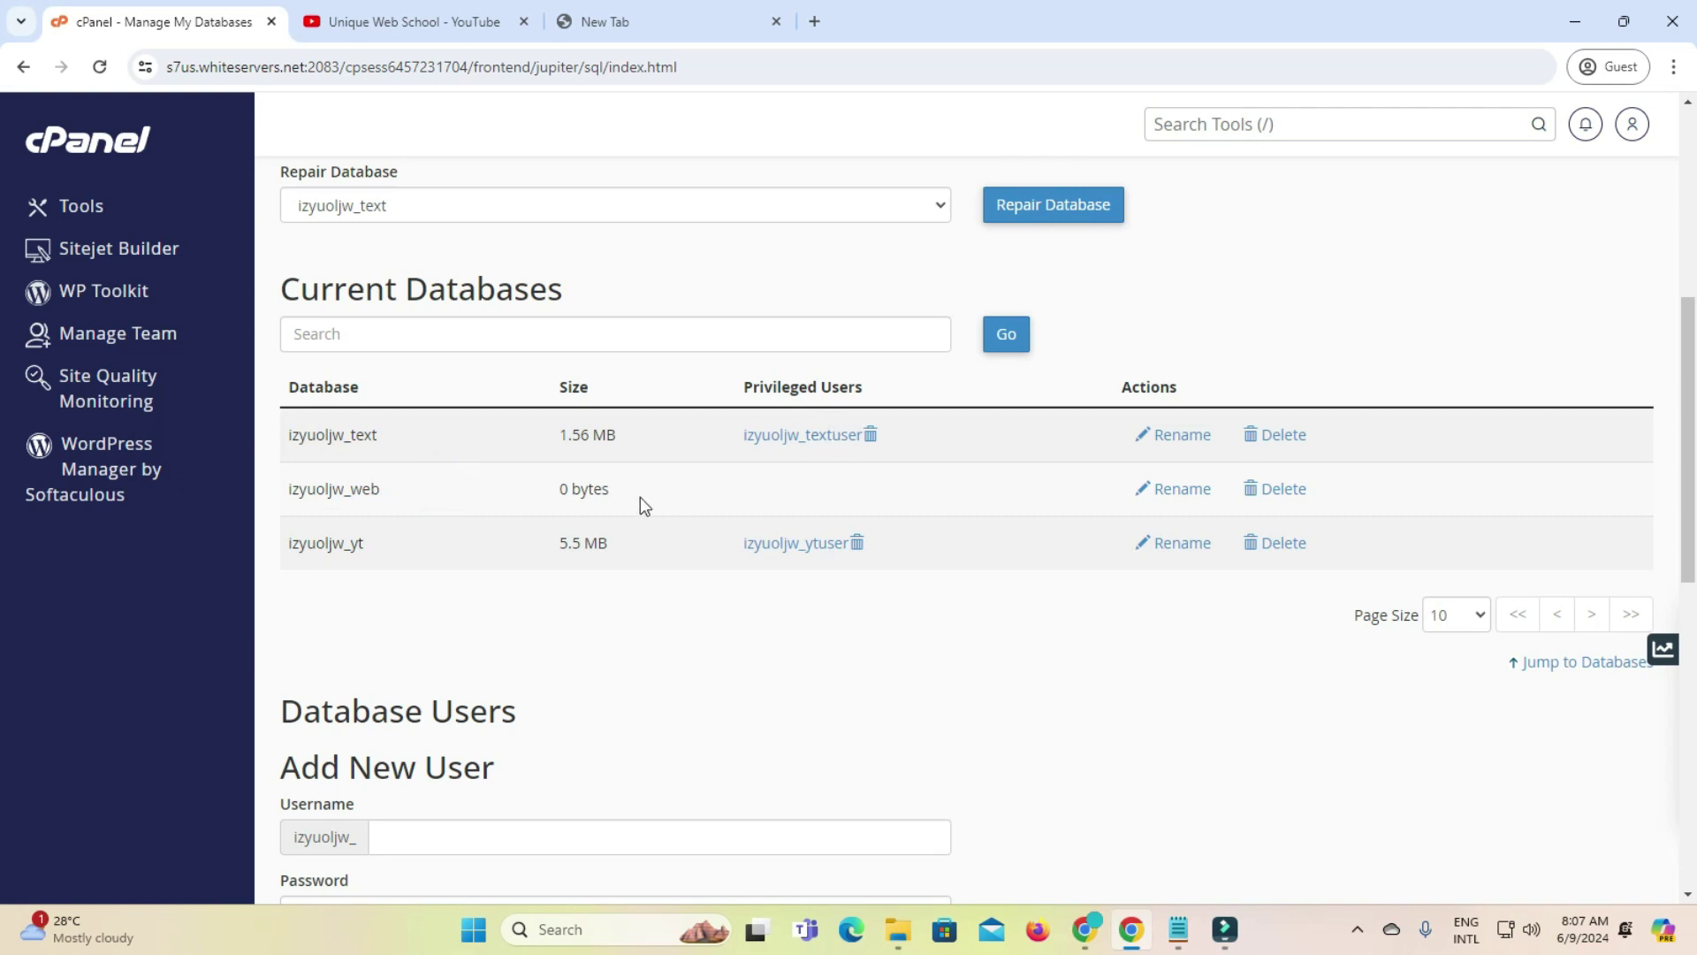
Enter webuser as the username of a new database user
scroll(619, 502, "down", 3)
left_click_drag(287, 453, 408, 453)
left_click(486, 449)
left_click(461, 514)
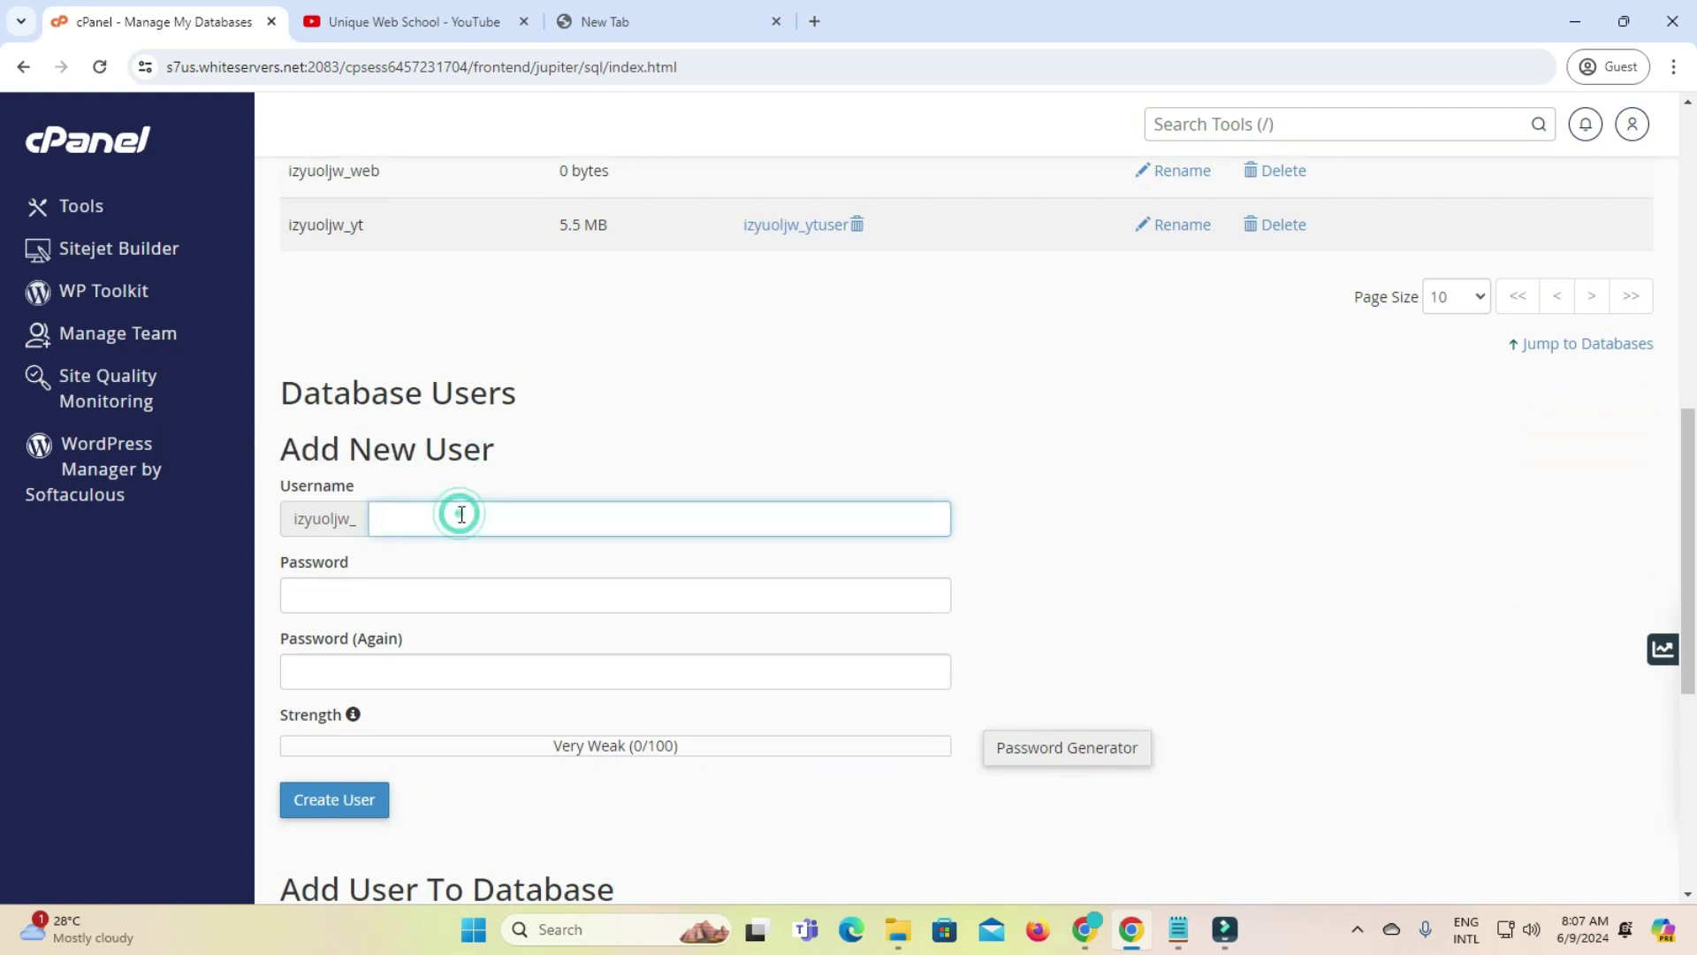
type("webuser")
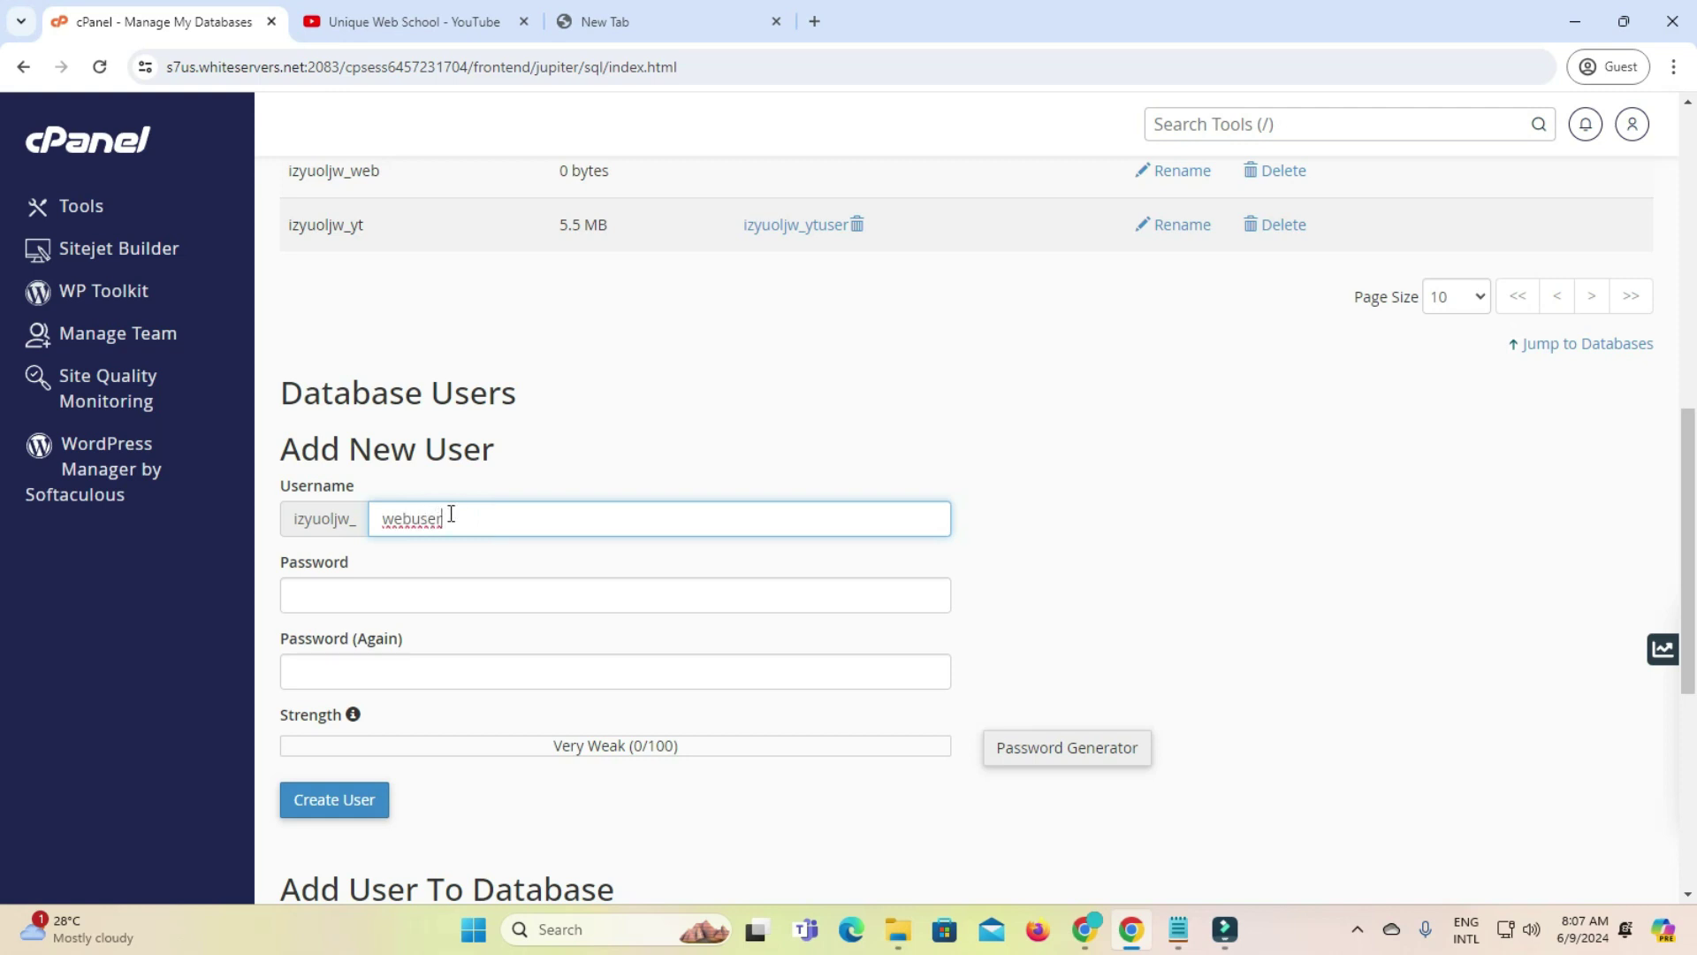
left_click(354, 170)
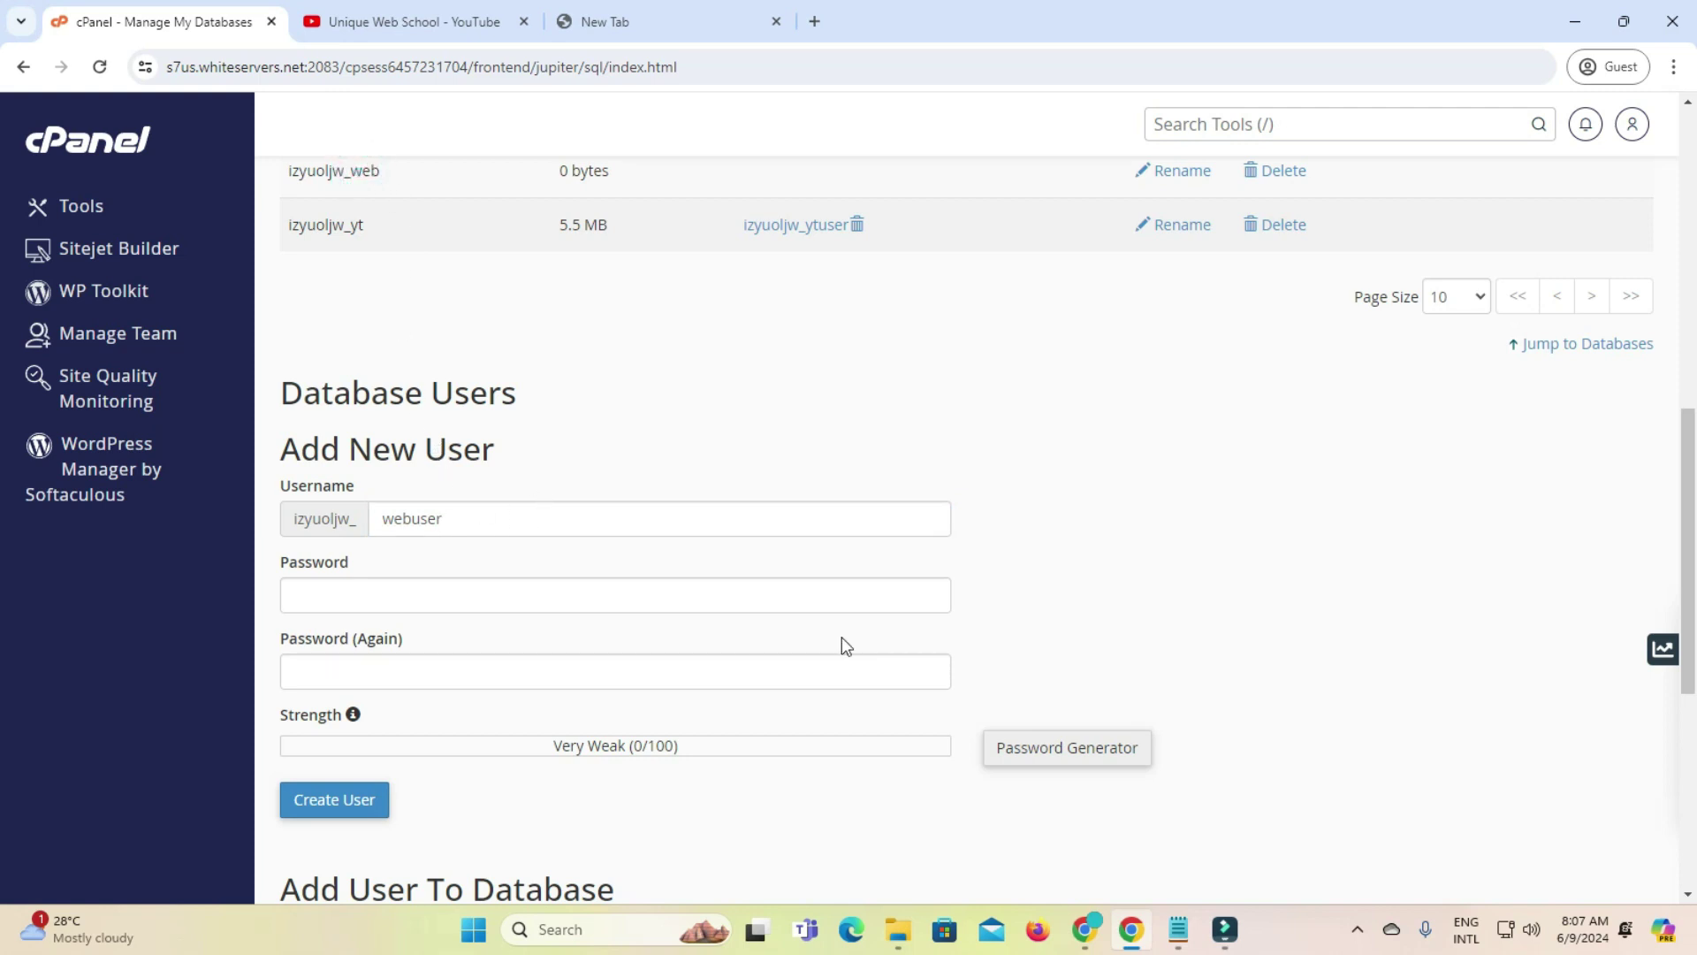
Generate a password for the new database user and paste a copy of it into the open Notepad document
left_click(1063, 748)
left_click(824, 428)
key("ctrl+a")
right_click(822, 428)
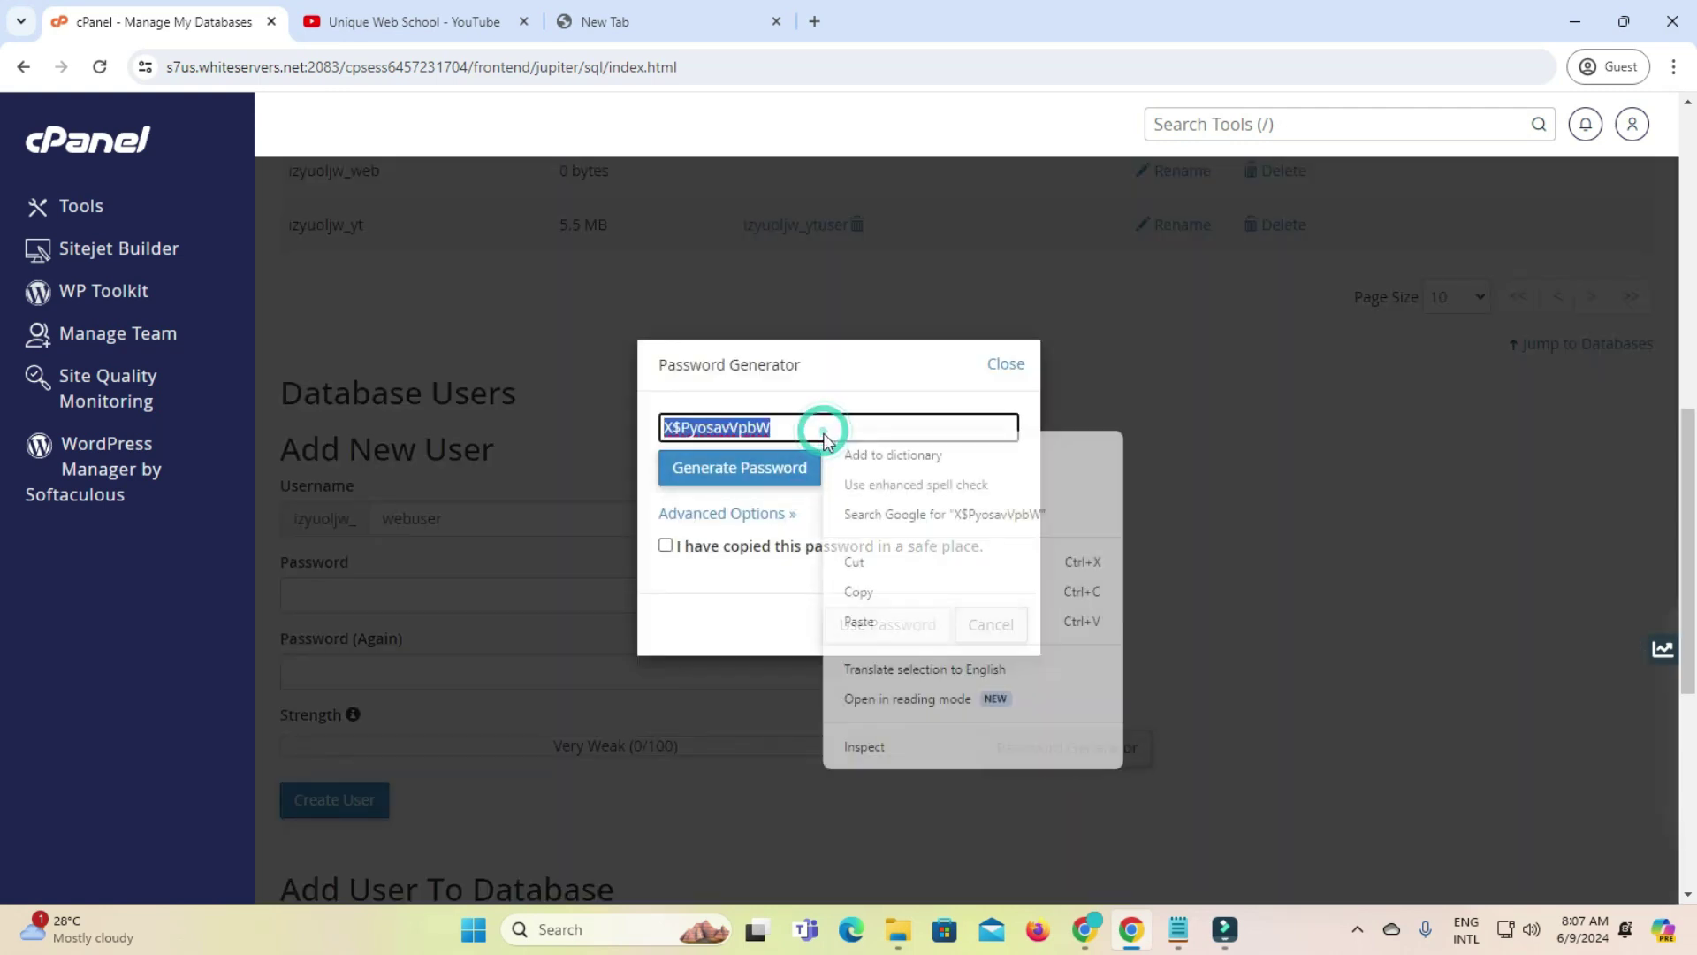
left_click(858, 592)
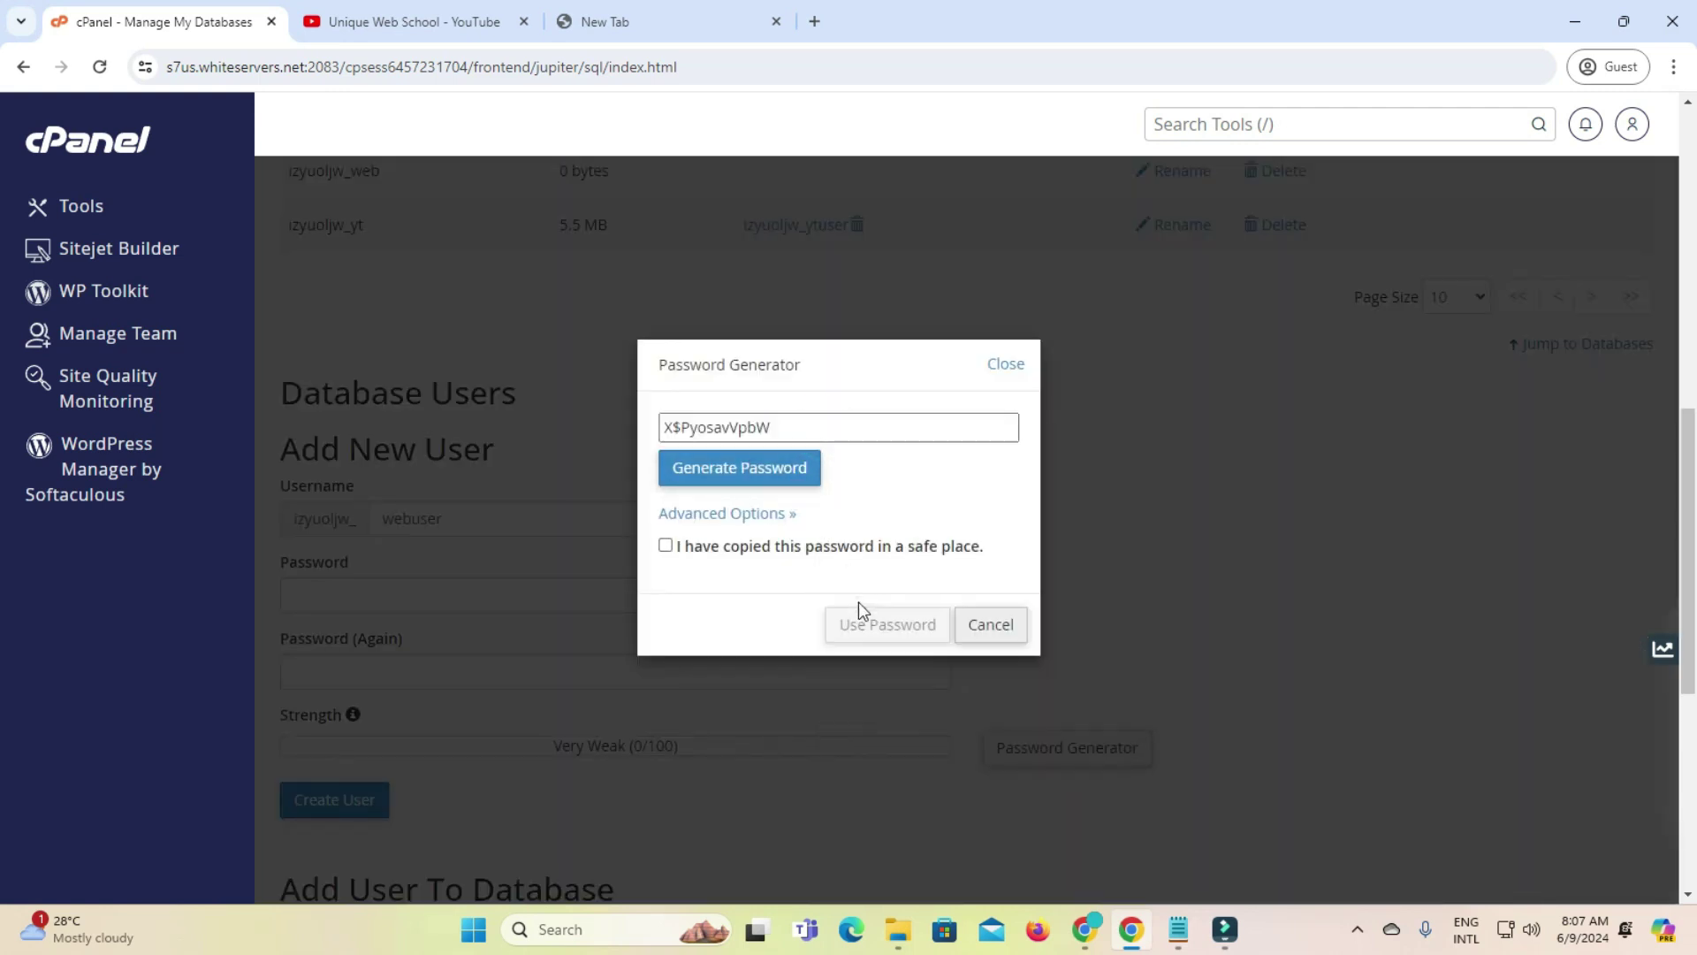
left_click(1178, 928)
right_click(836, 367)
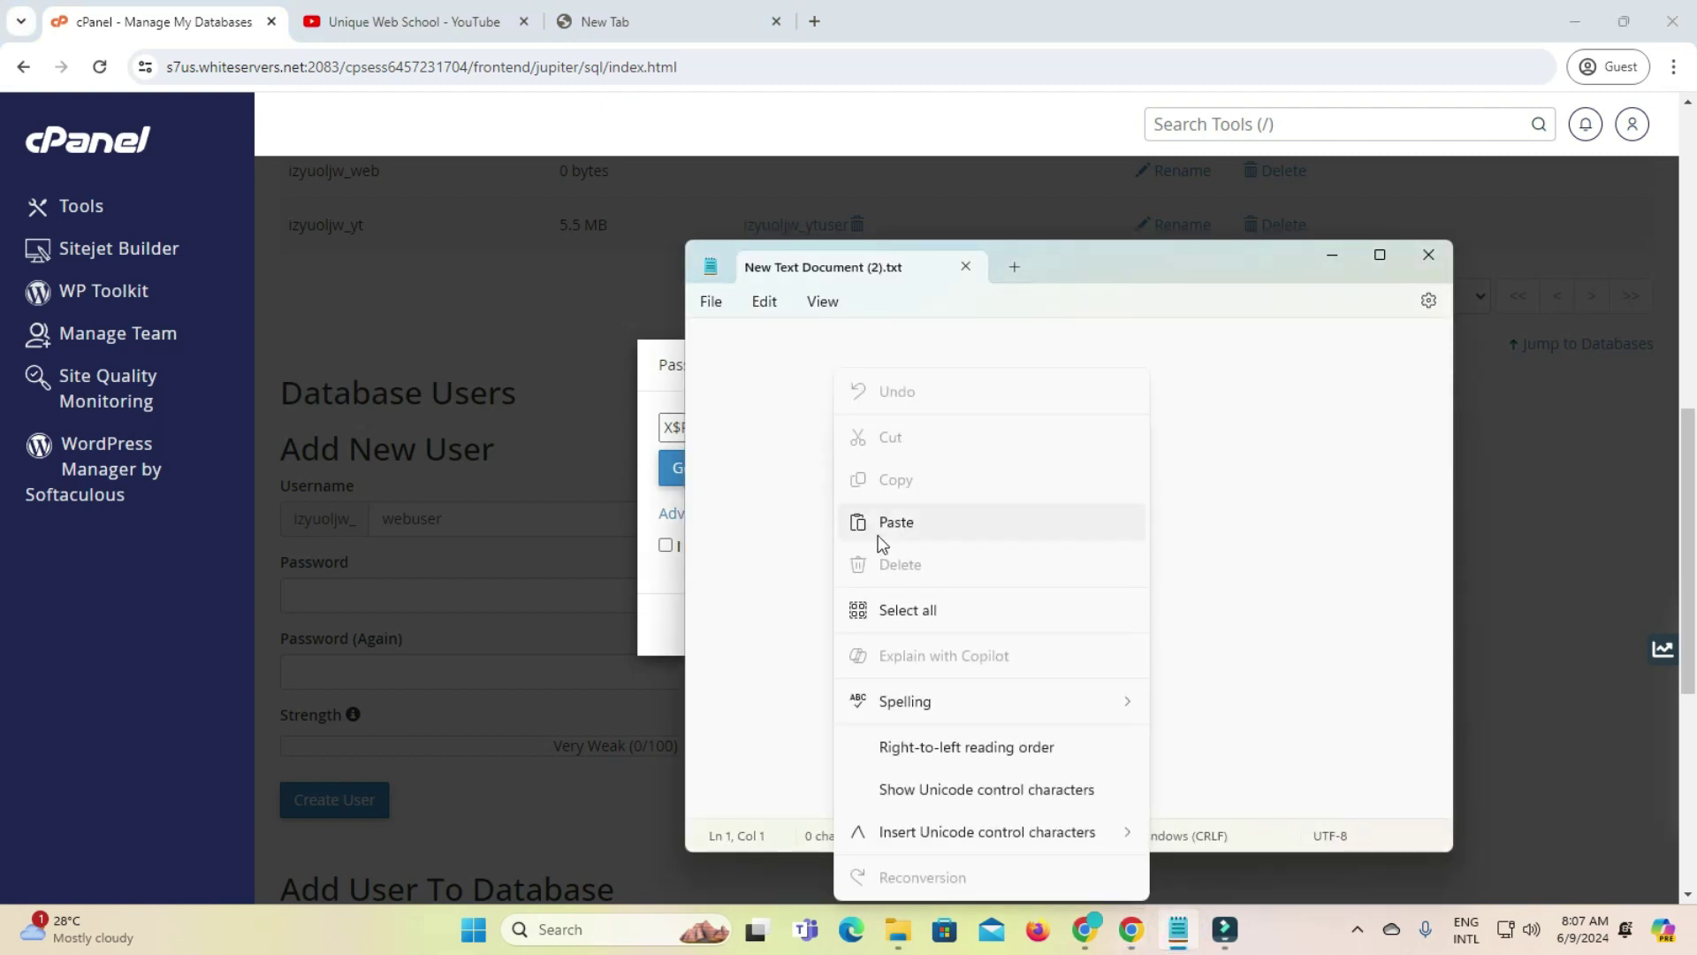
left_click(884, 522)
left_click(669, 475)
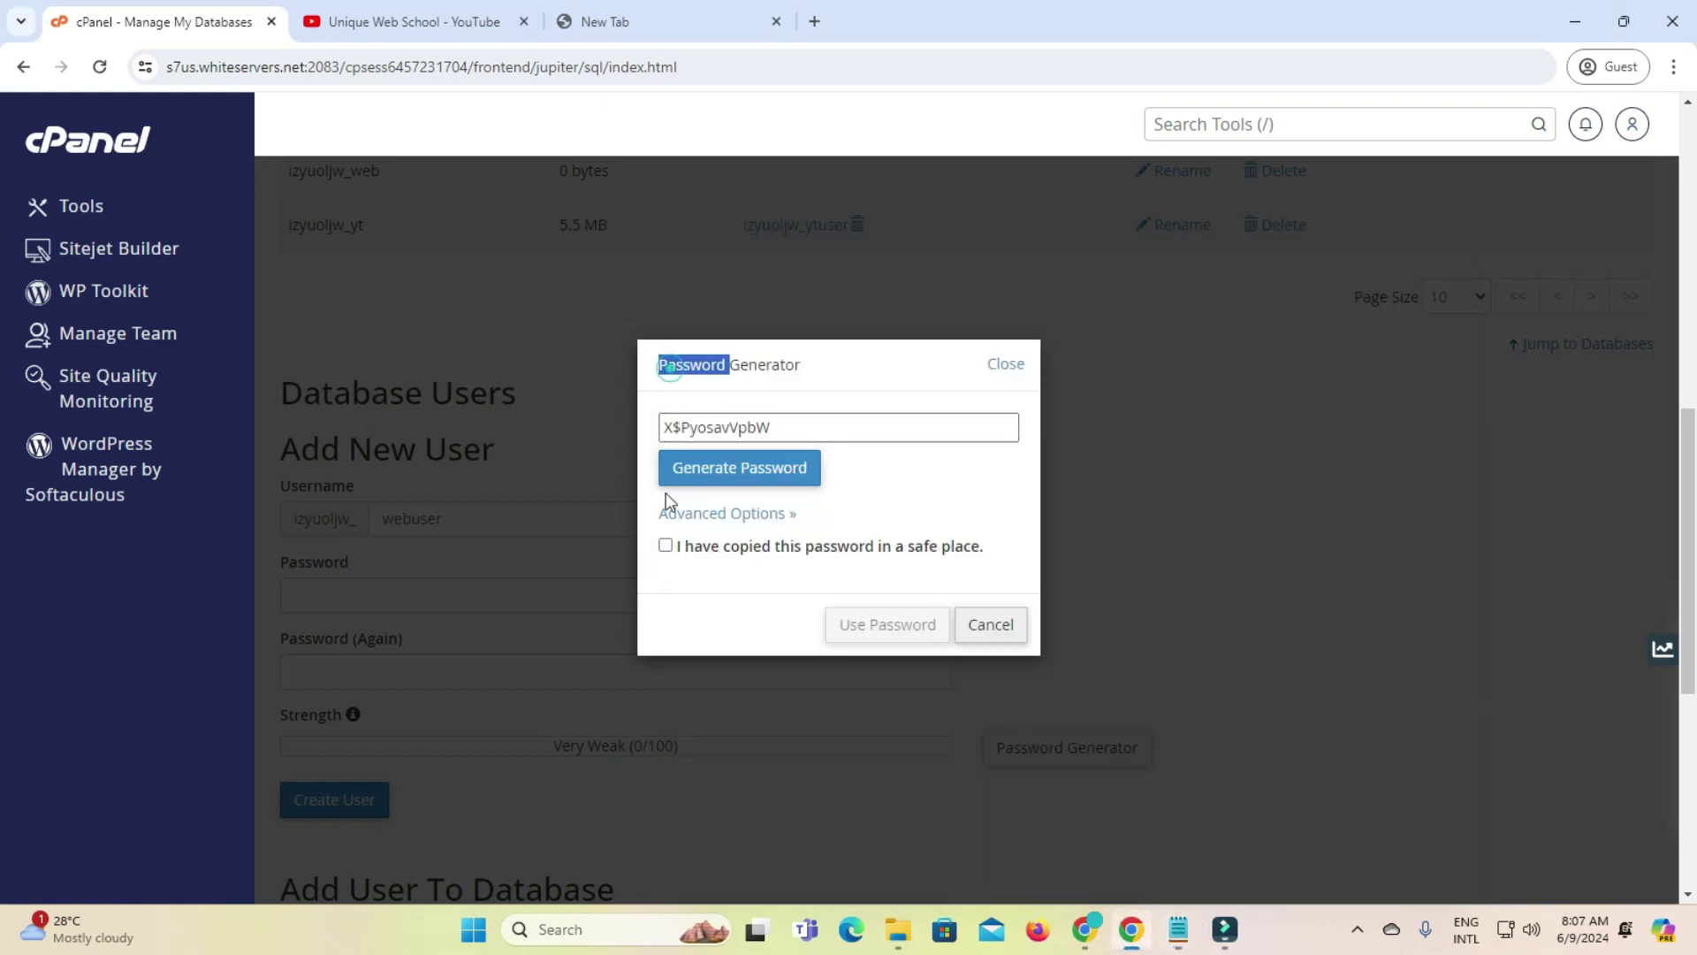
Confirm the generated password is saved, use it to create the database user, and return to the databases page
left_click(666, 546)
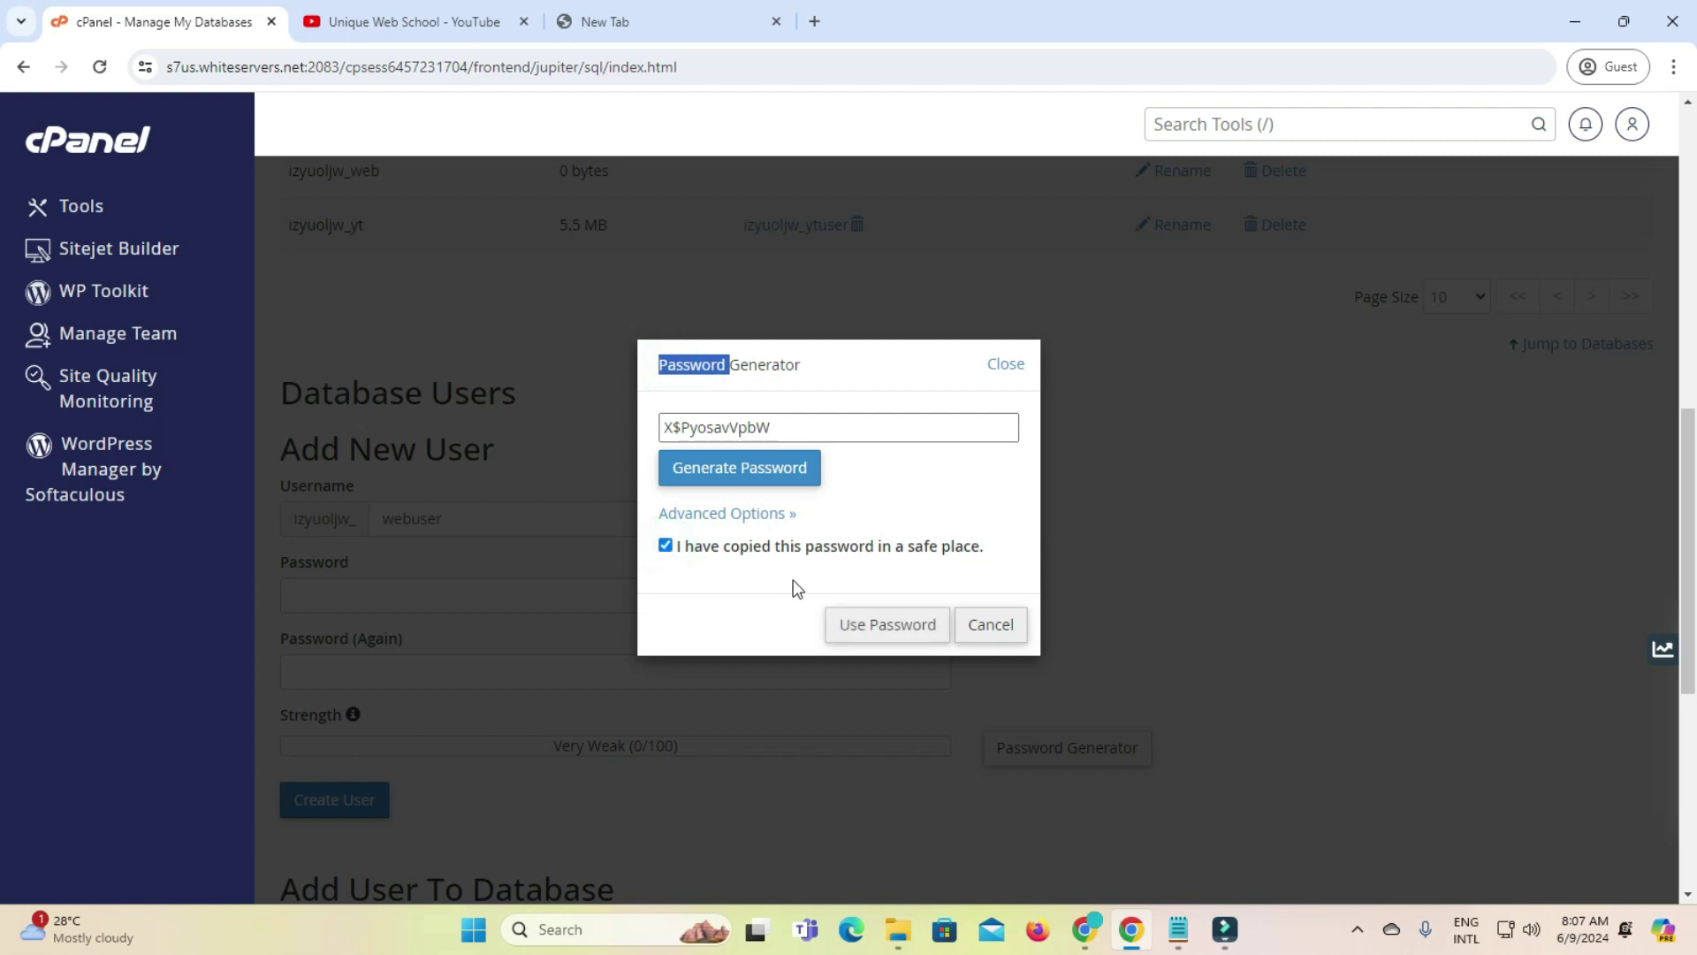
left_click(836, 623)
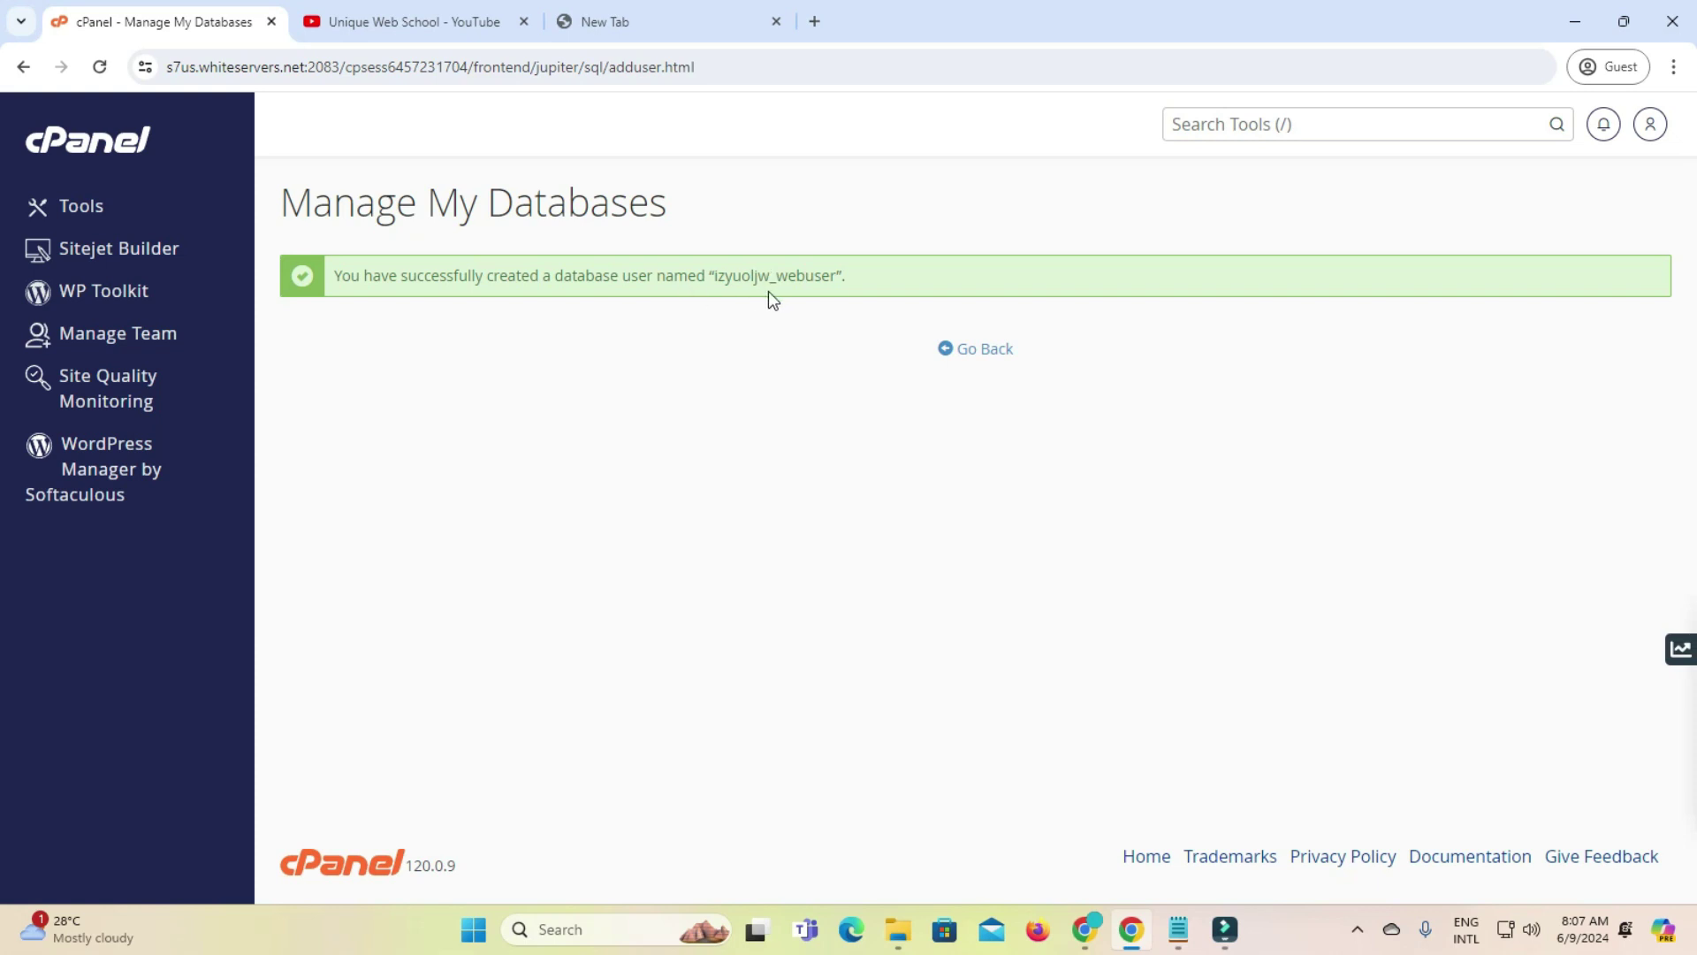
left_click(988, 357)
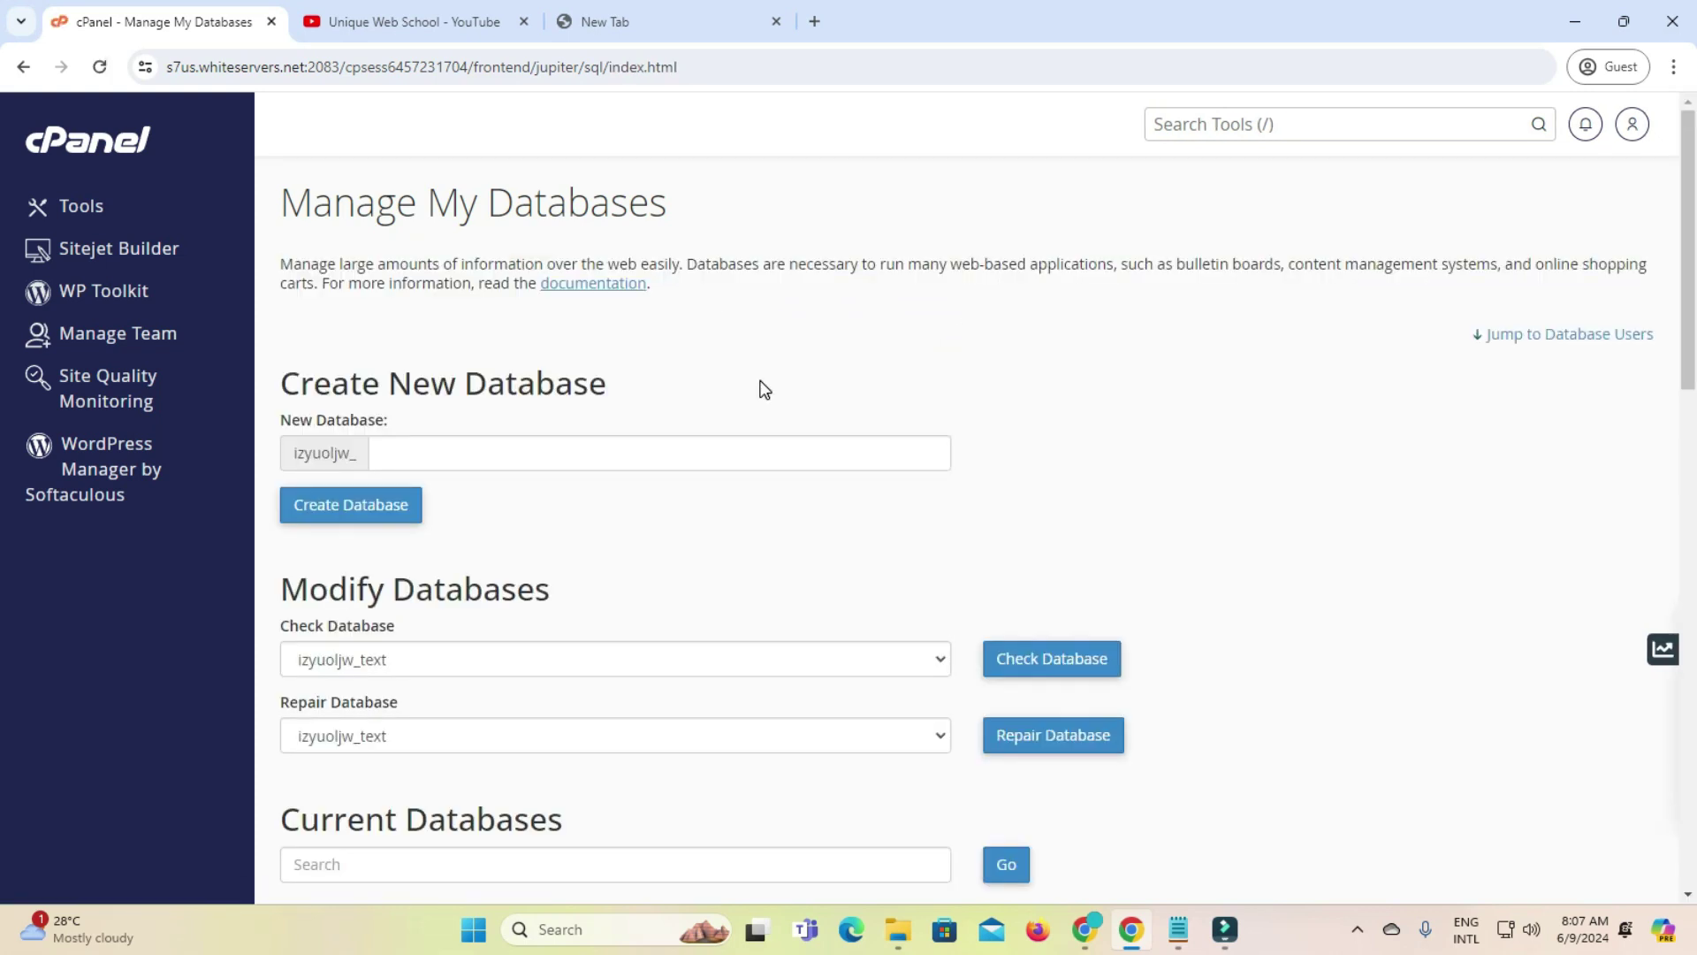
Add the user izyuoljw_webuser to the izyuoljw_web database
scroll(591, 403, "down", 6)
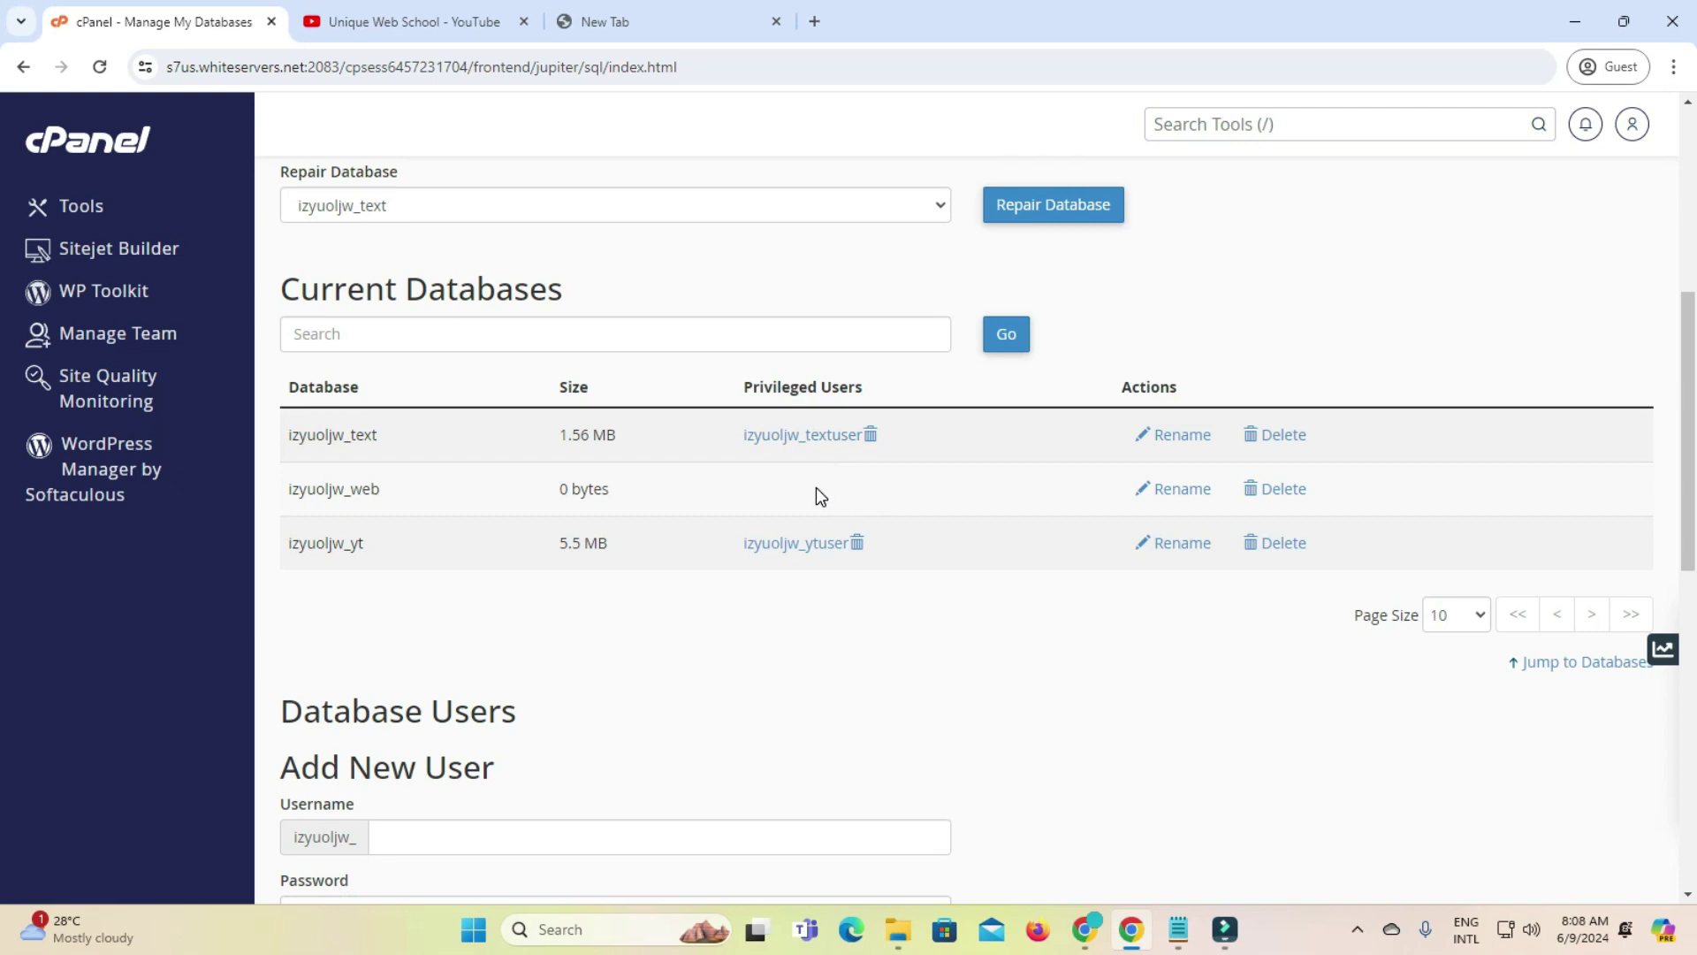
scroll(610, 534, "down", 6)
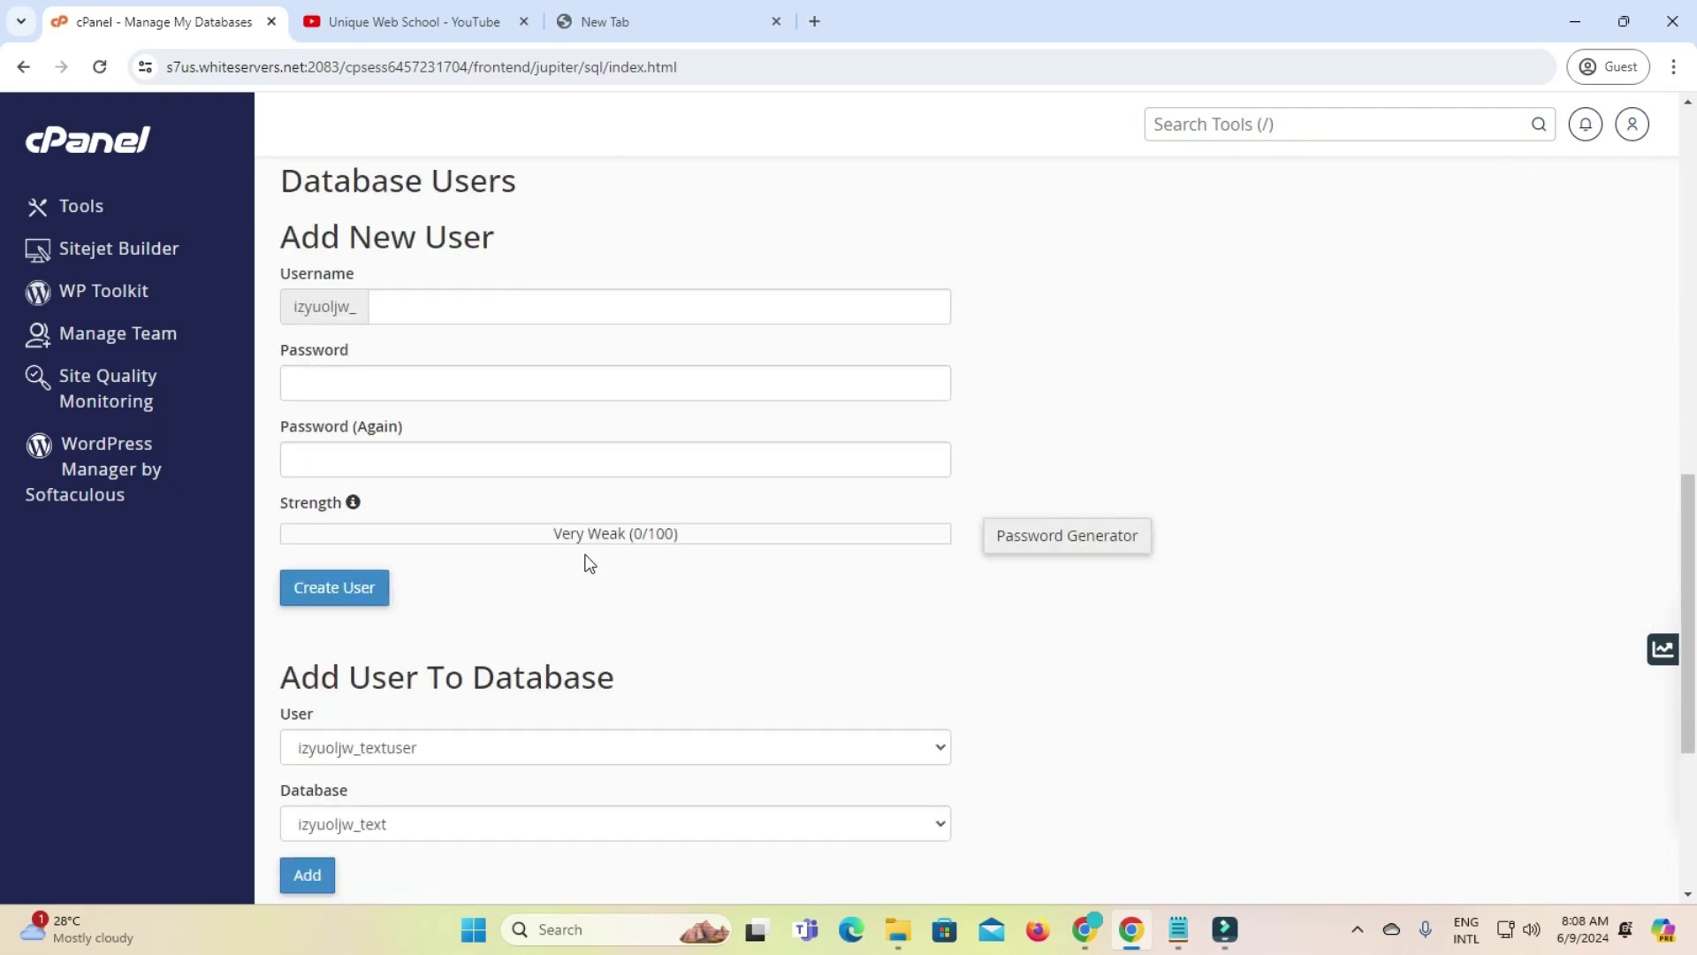
scroll(589, 563, "down", 4)
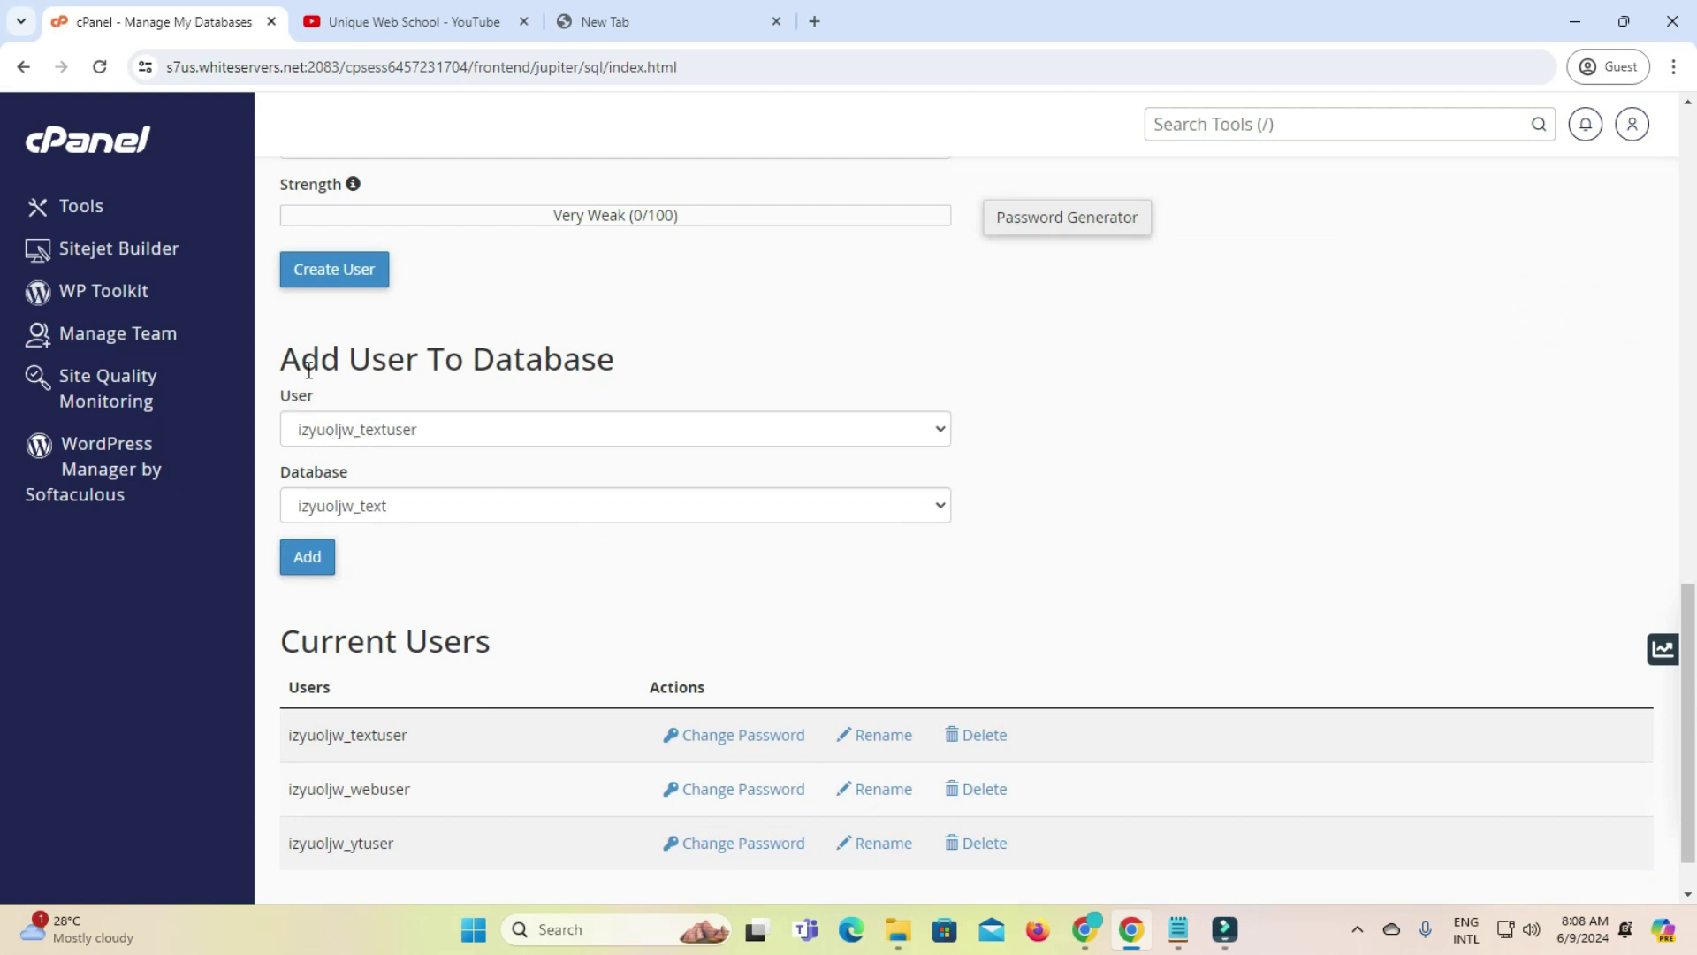
left_click(427, 421)
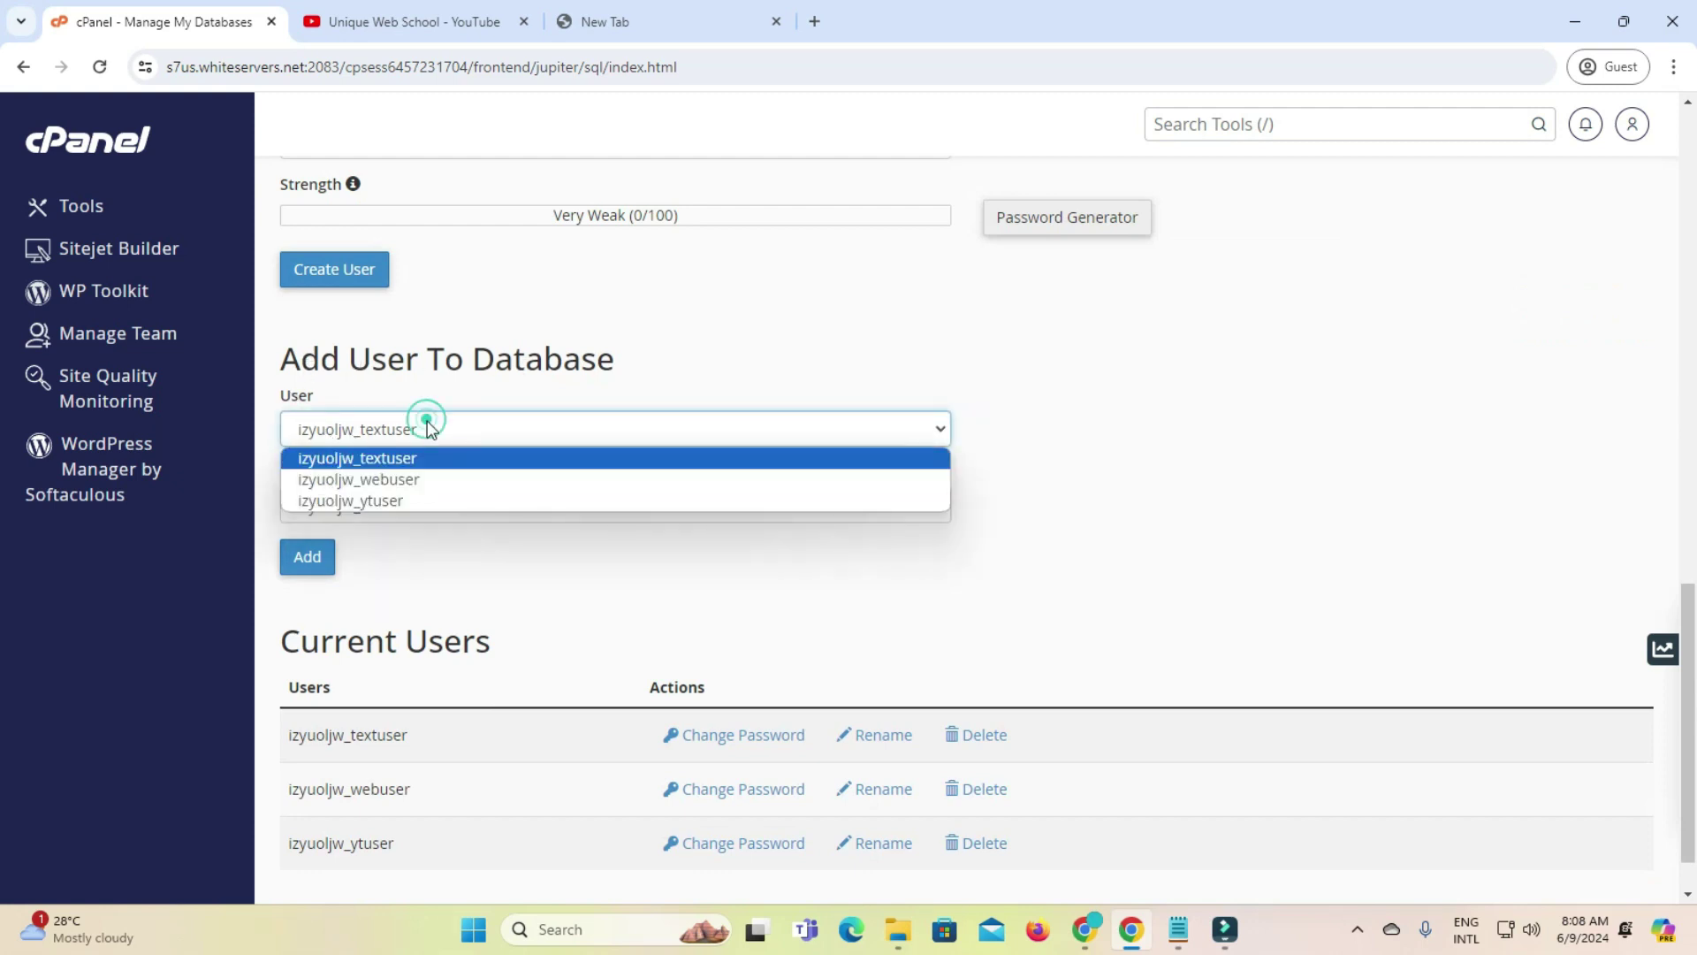
left_click(409, 482)
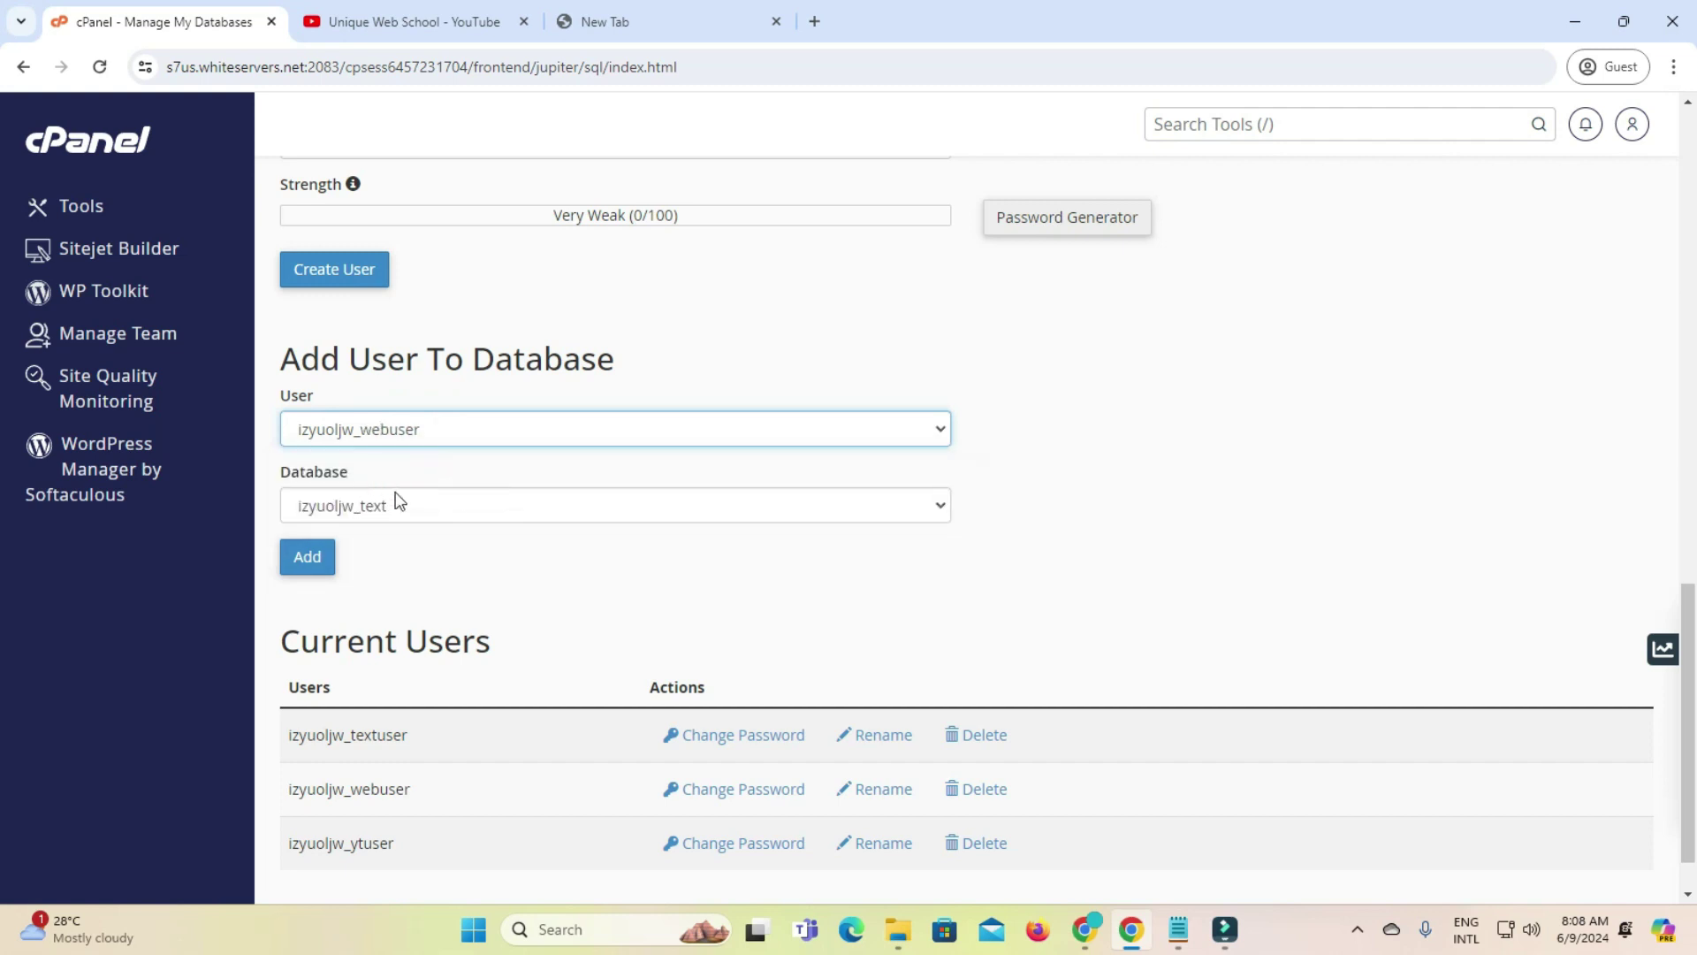
left_click(417, 505)
left_click(426, 555)
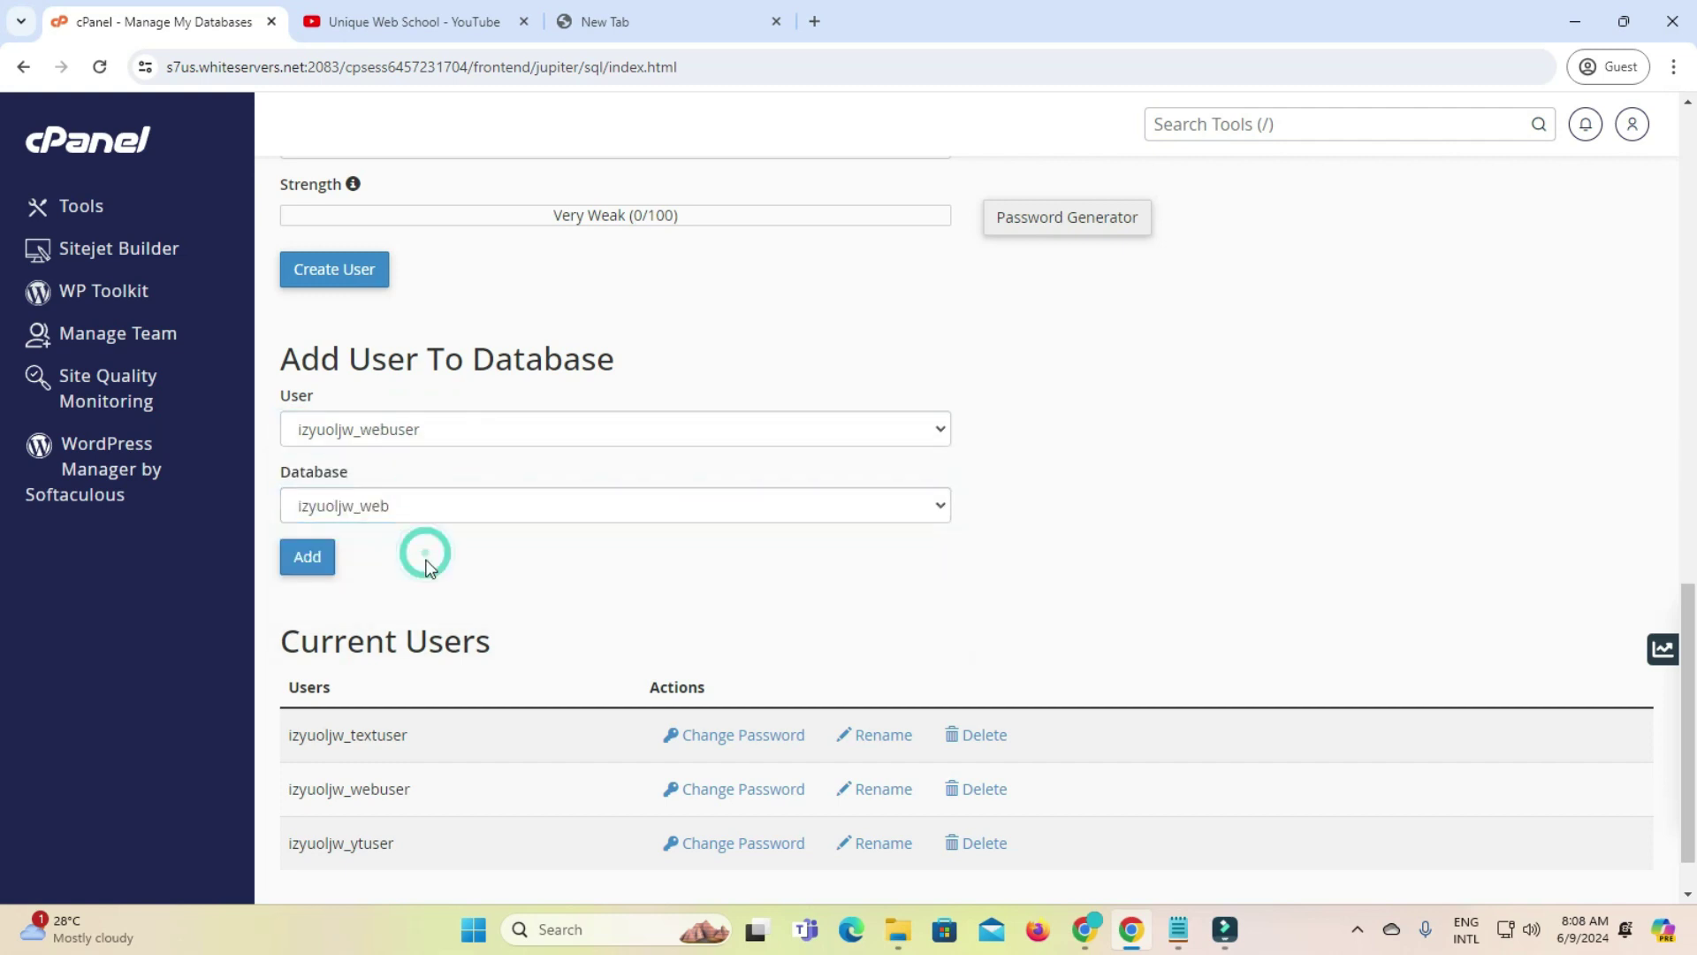
left_click(329, 566)
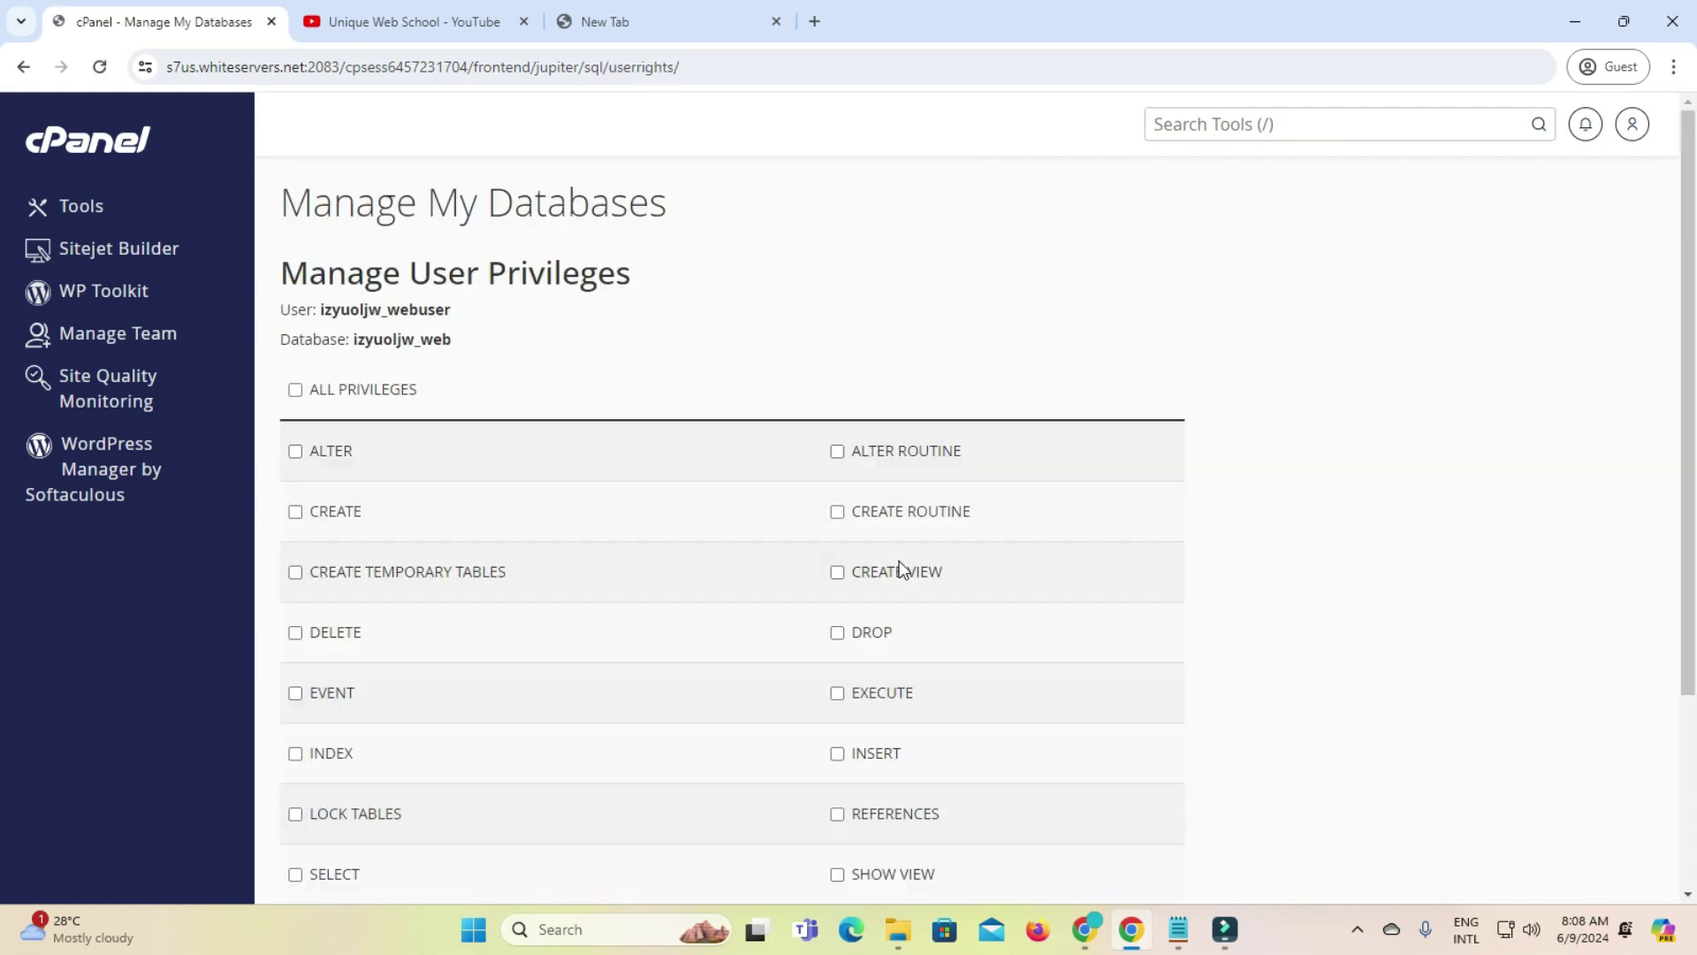
Grant izyuoljw_webuser all privileges on the izyuoljw_web database and save the change
double_click(398, 389)
triple_click(372, 390)
left_click(357, 398)
scroll(440, 468, "down", 3)
left_click(333, 743)
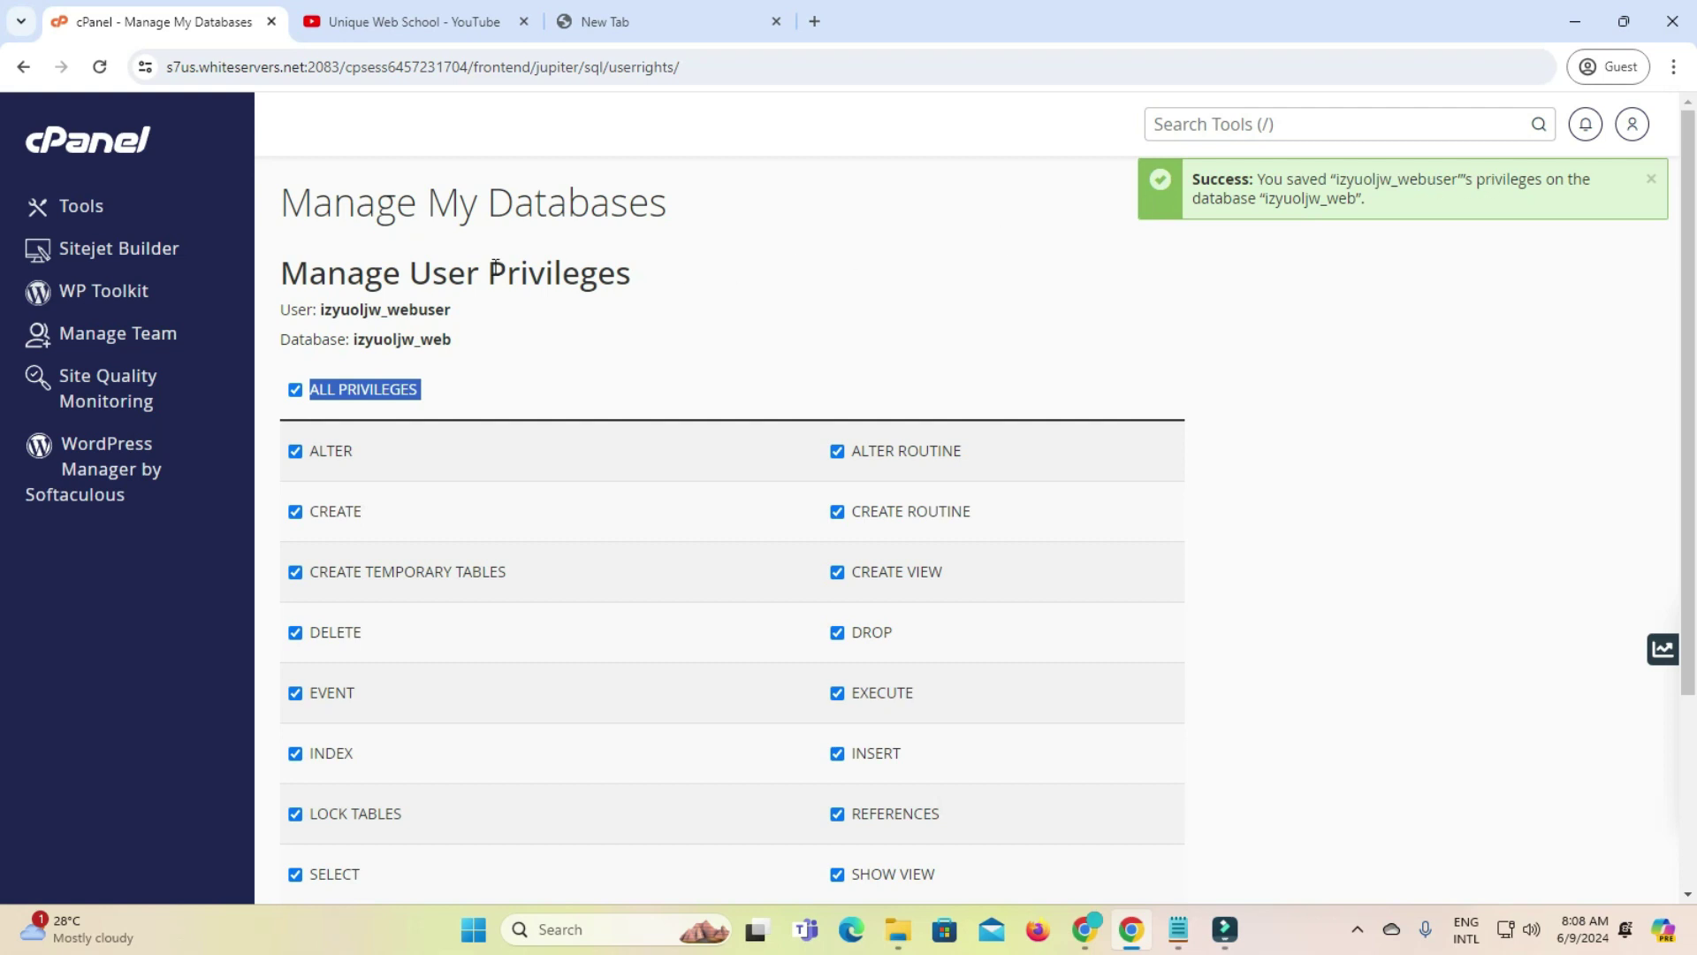
Copy the user and database names from the privileges page and paste them below the password in Notepad
left_click_drag(281, 305, 460, 339)
right_click(460, 339)
left_click(486, 354)
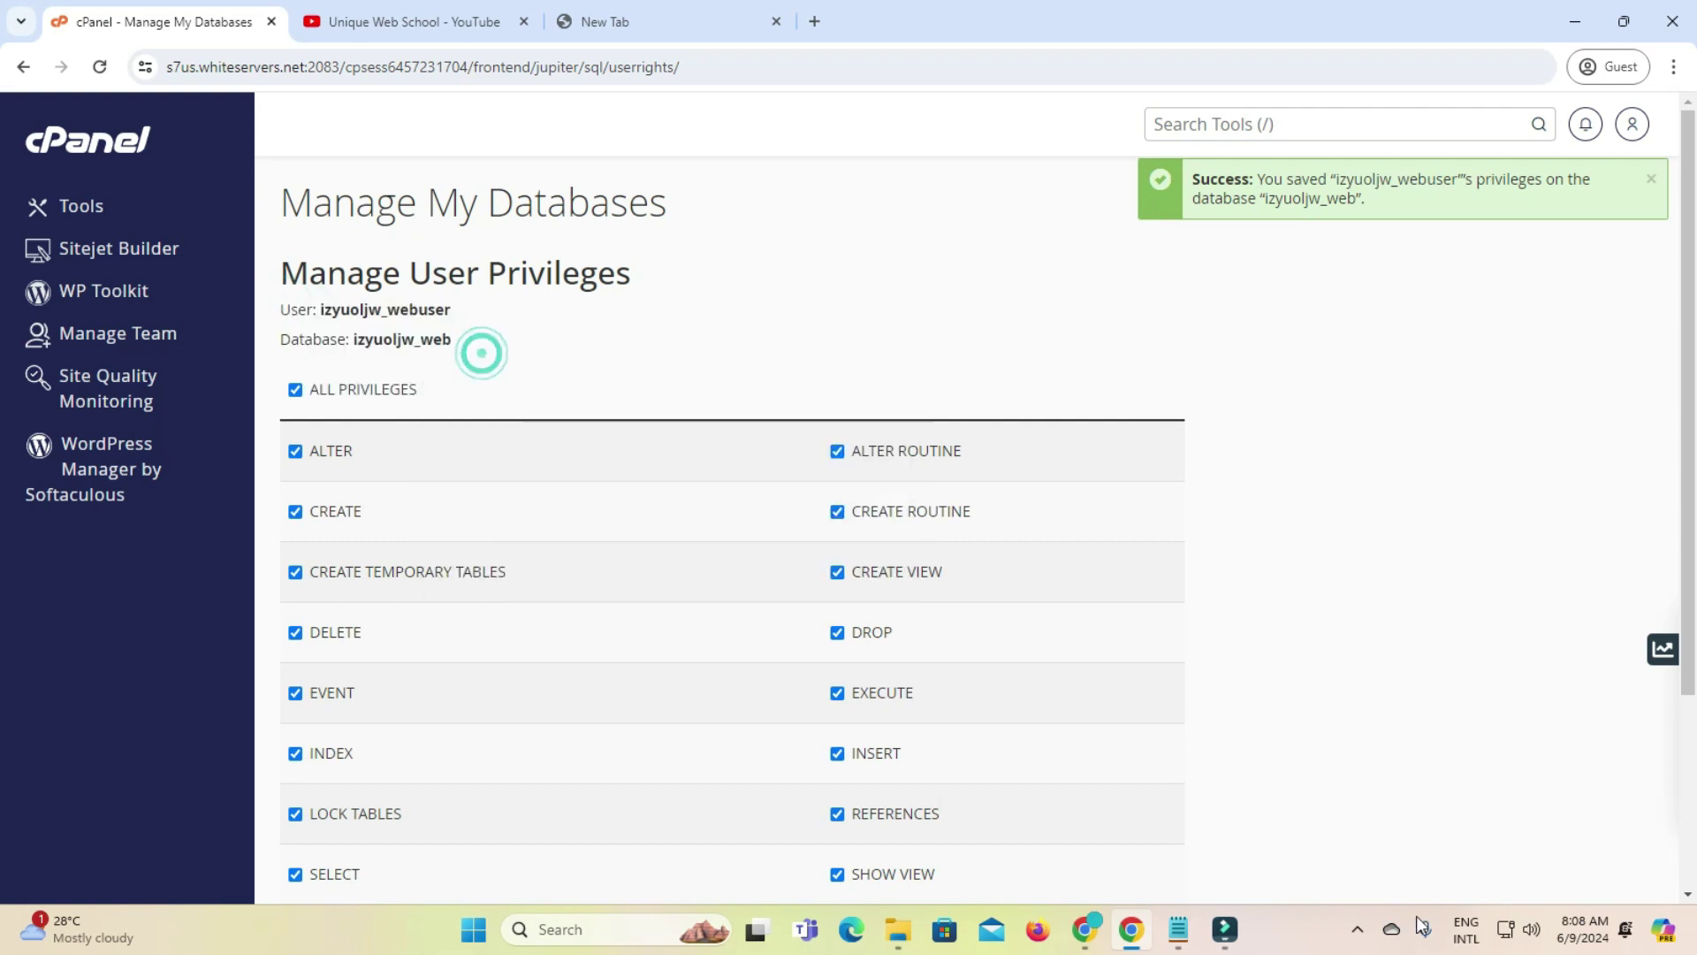
left_click(1181, 928)
key("Return")
key("Return")
right_click(740, 394)
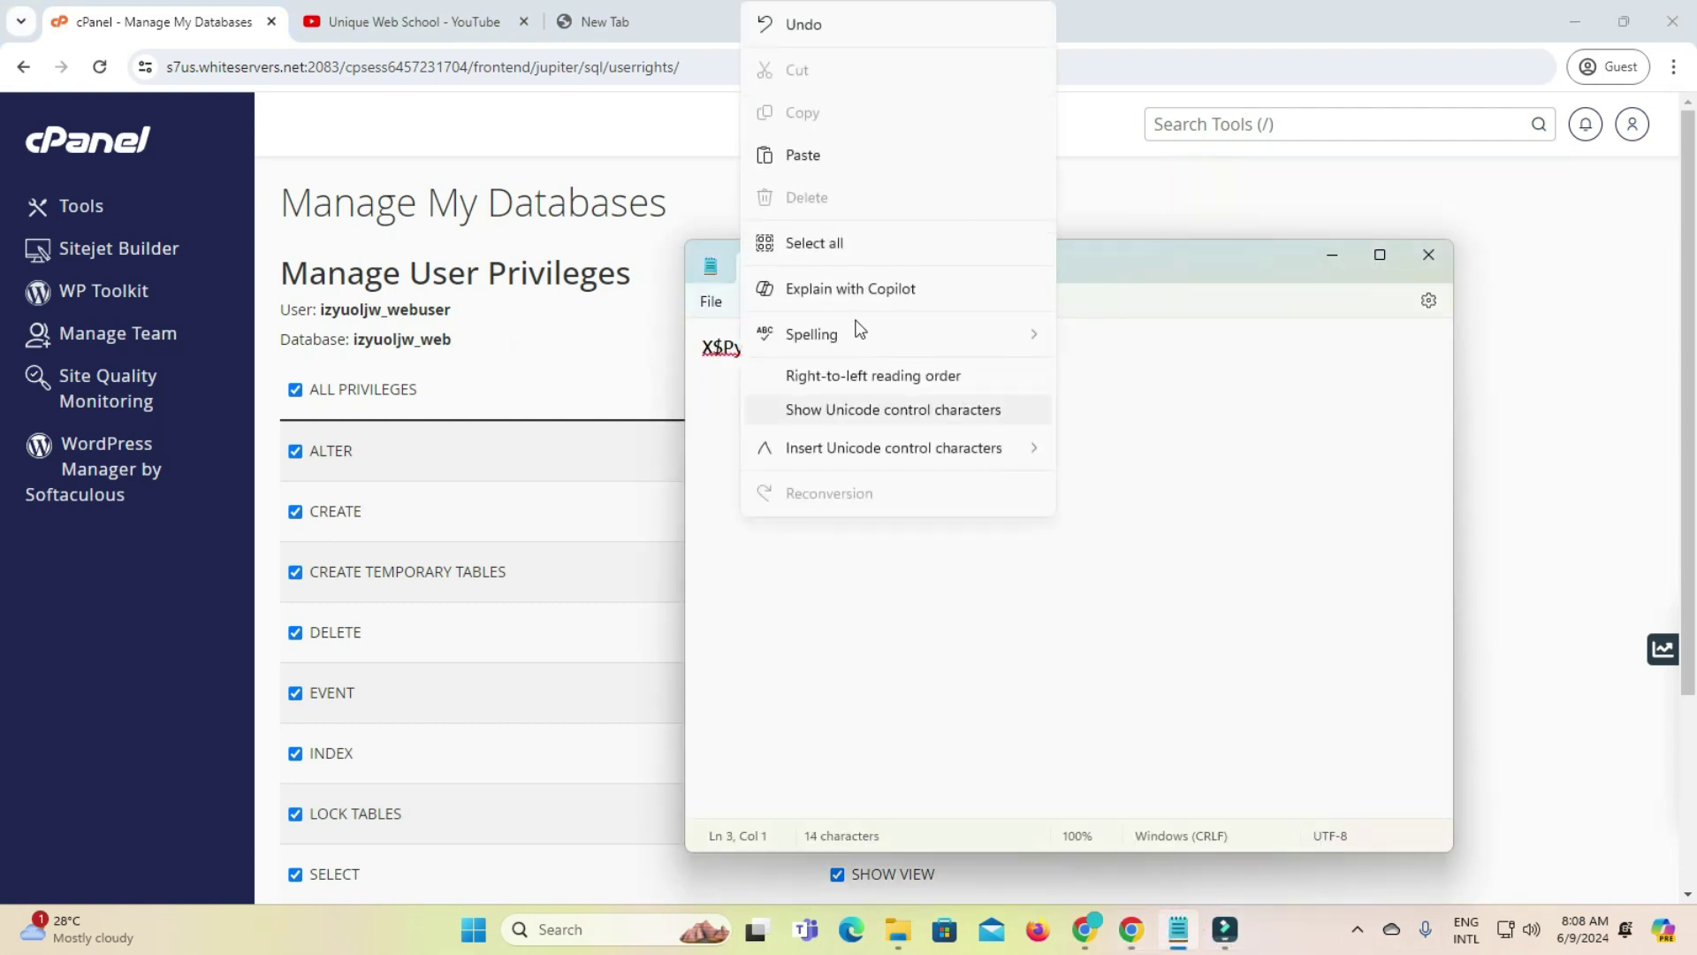
left_click(830, 157)
left_click(830, 157)
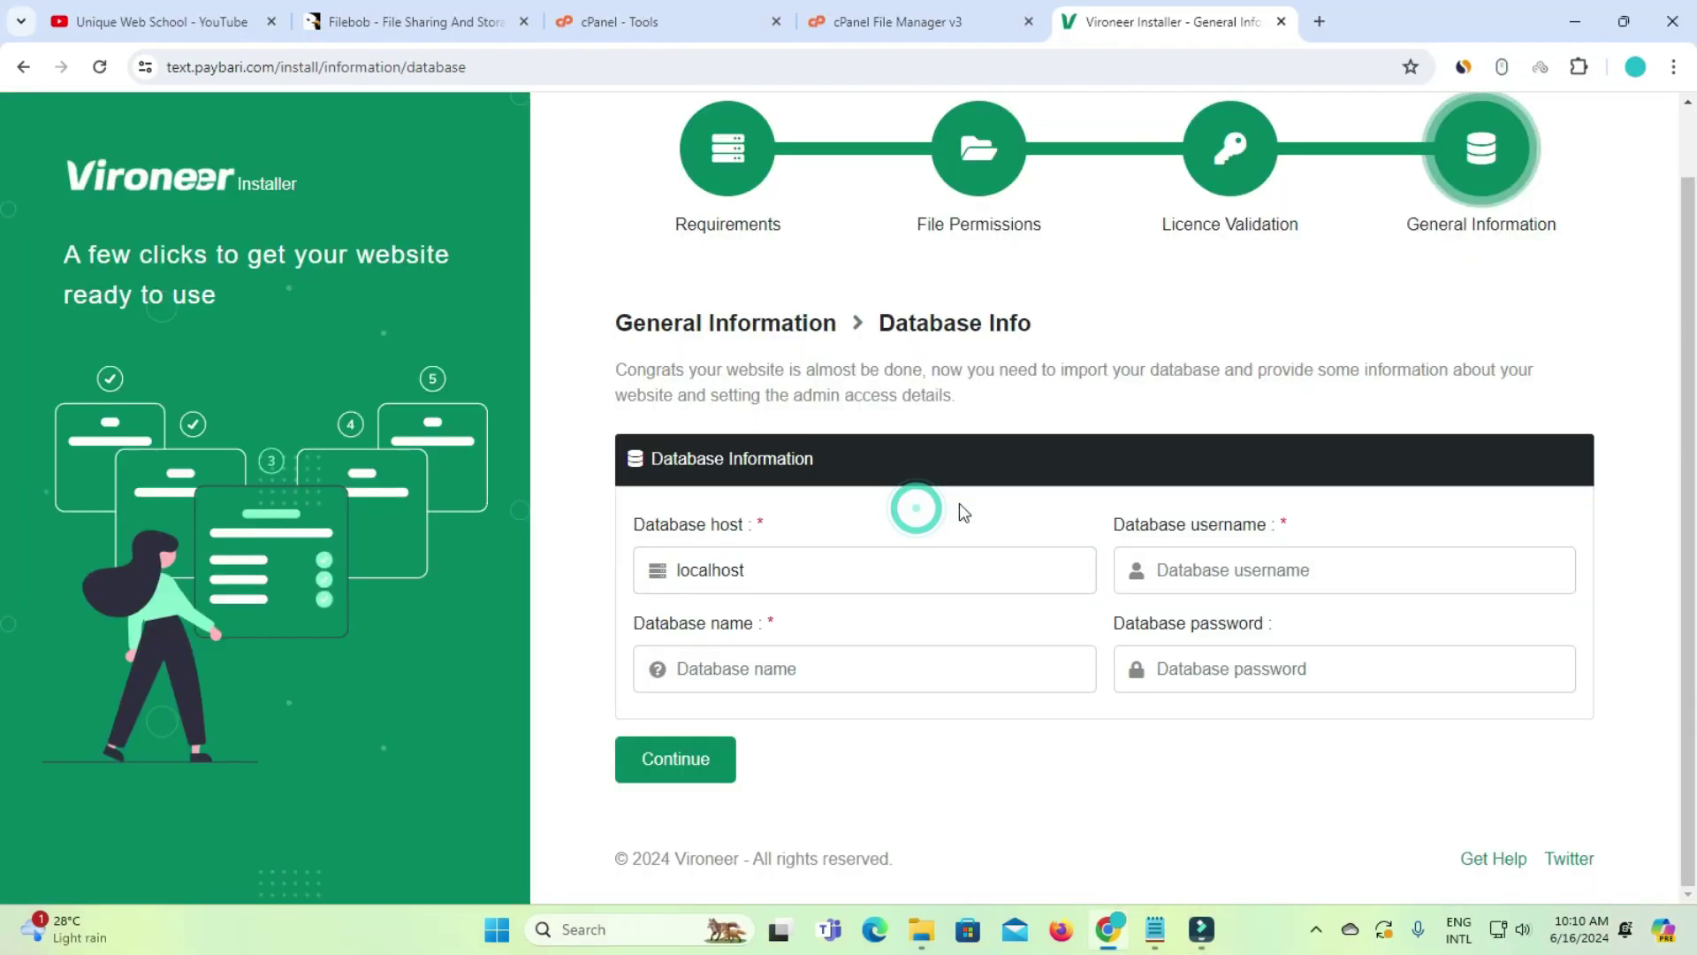
Copy the user name izyuoljw_textuser from the Notepad notes into the installer's database username
left_click_drag(626, 523, 689, 570)
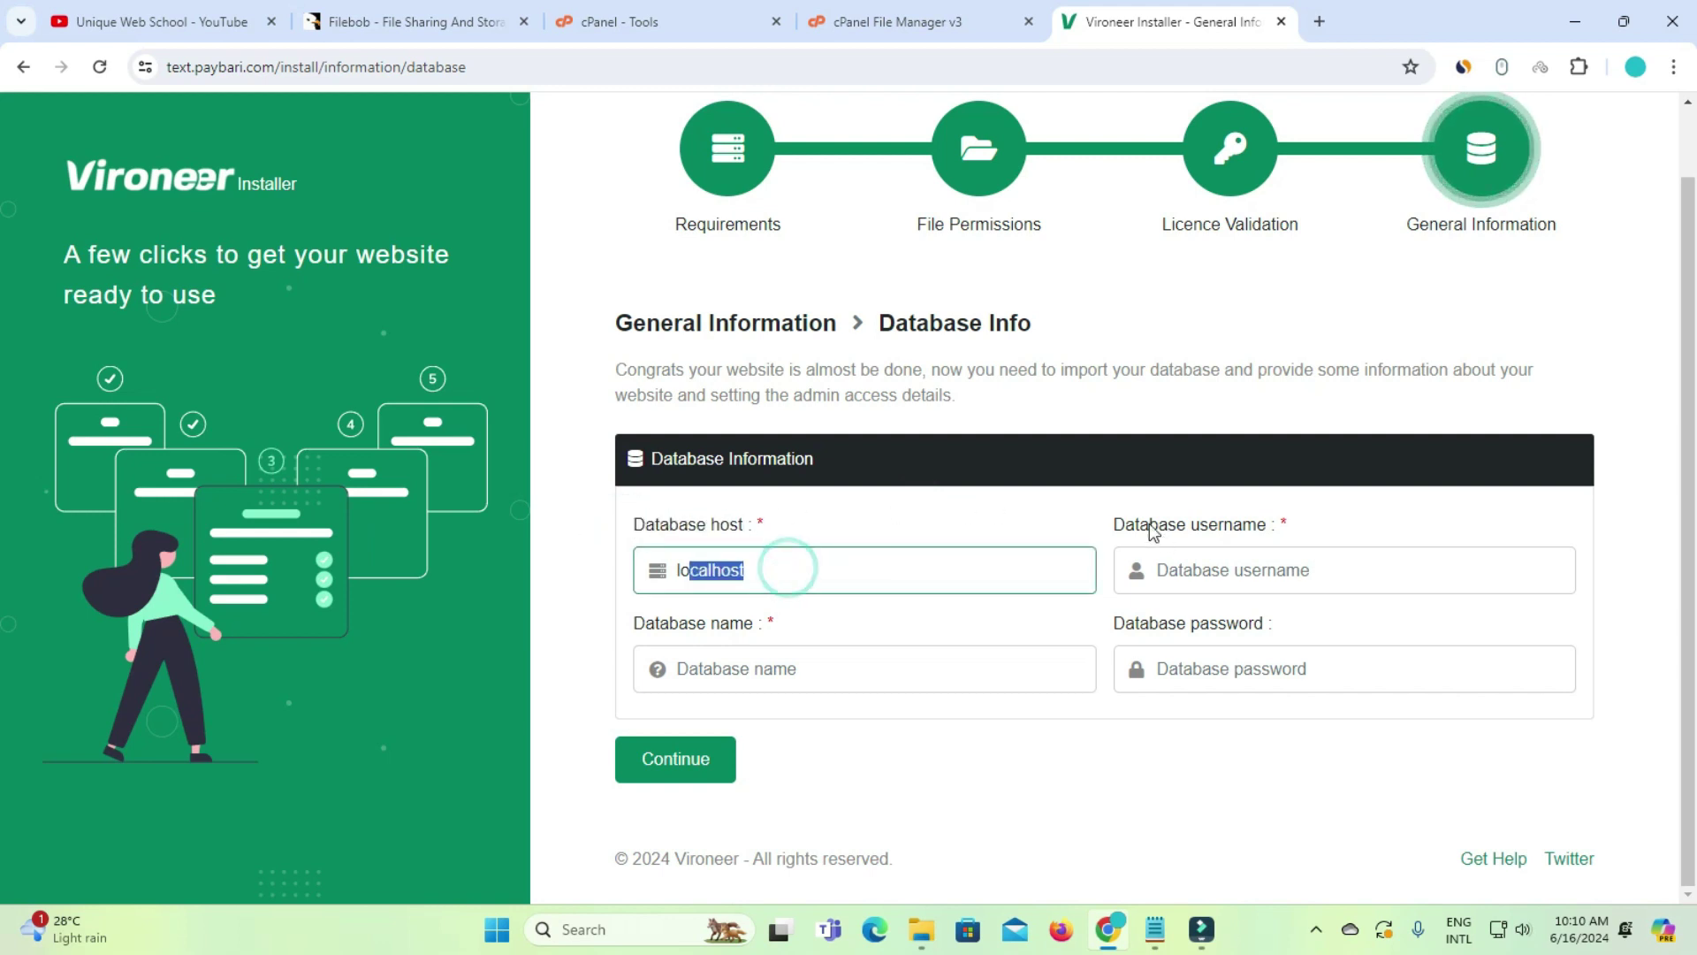
left_click_drag(1105, 515, 1287, 527)
left_click(1157, 924)
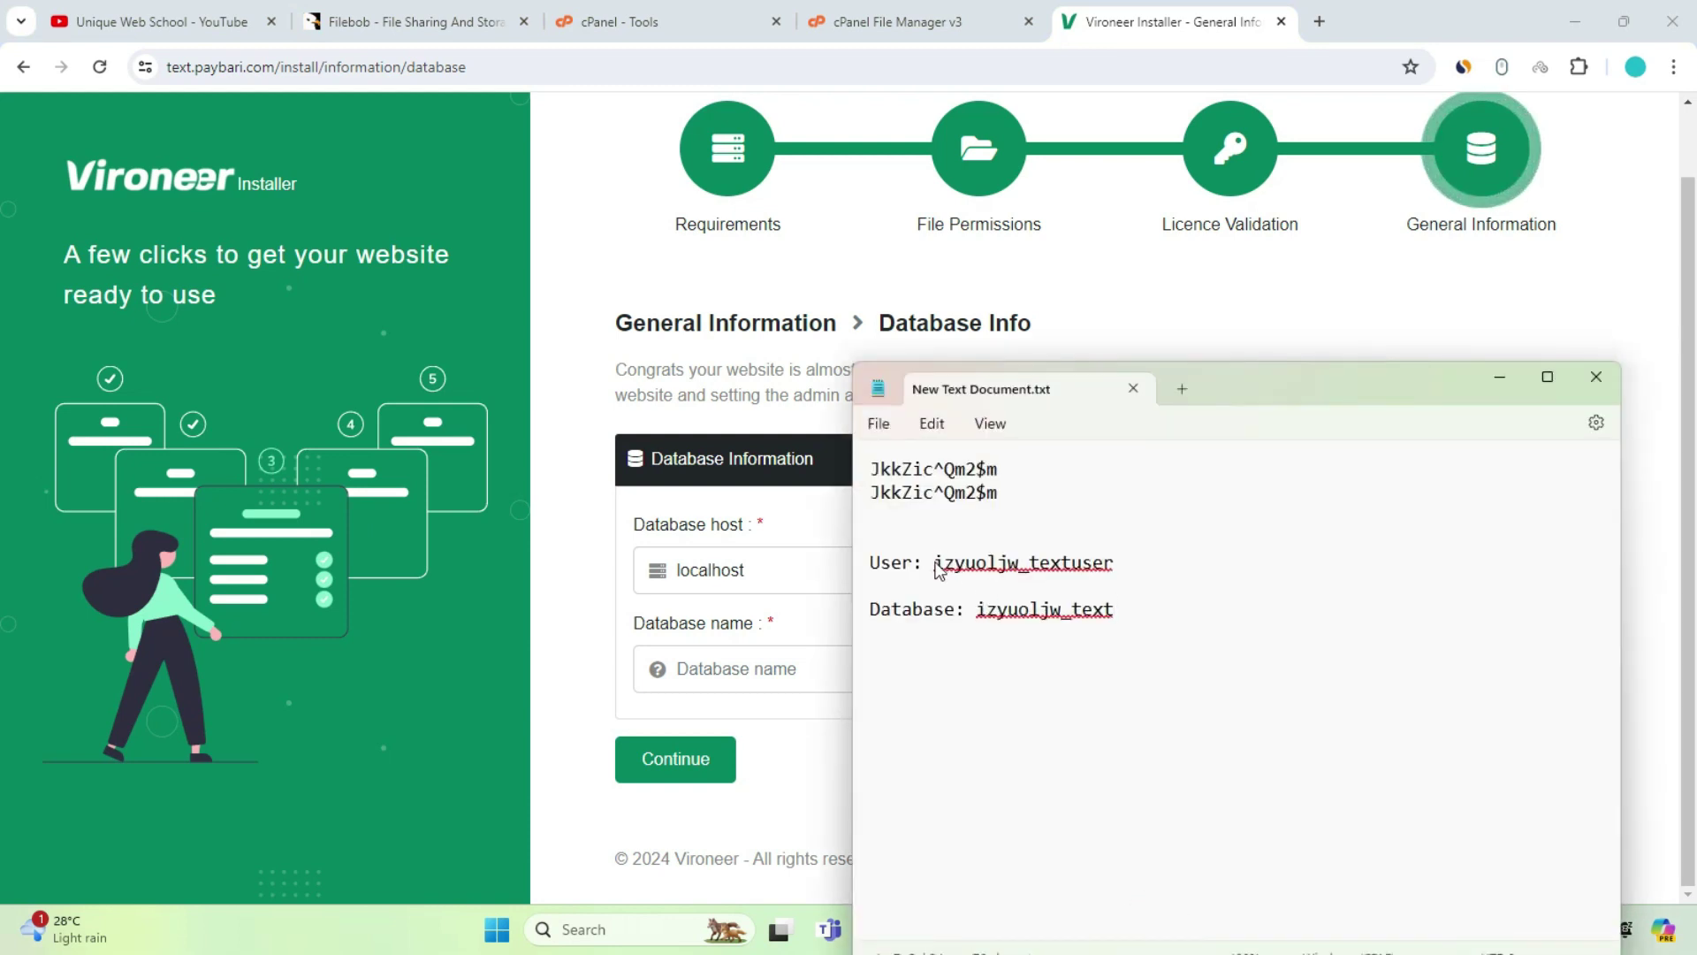
left_click_drag(935, 566, 1121, 568)
right_click(1123, 569)
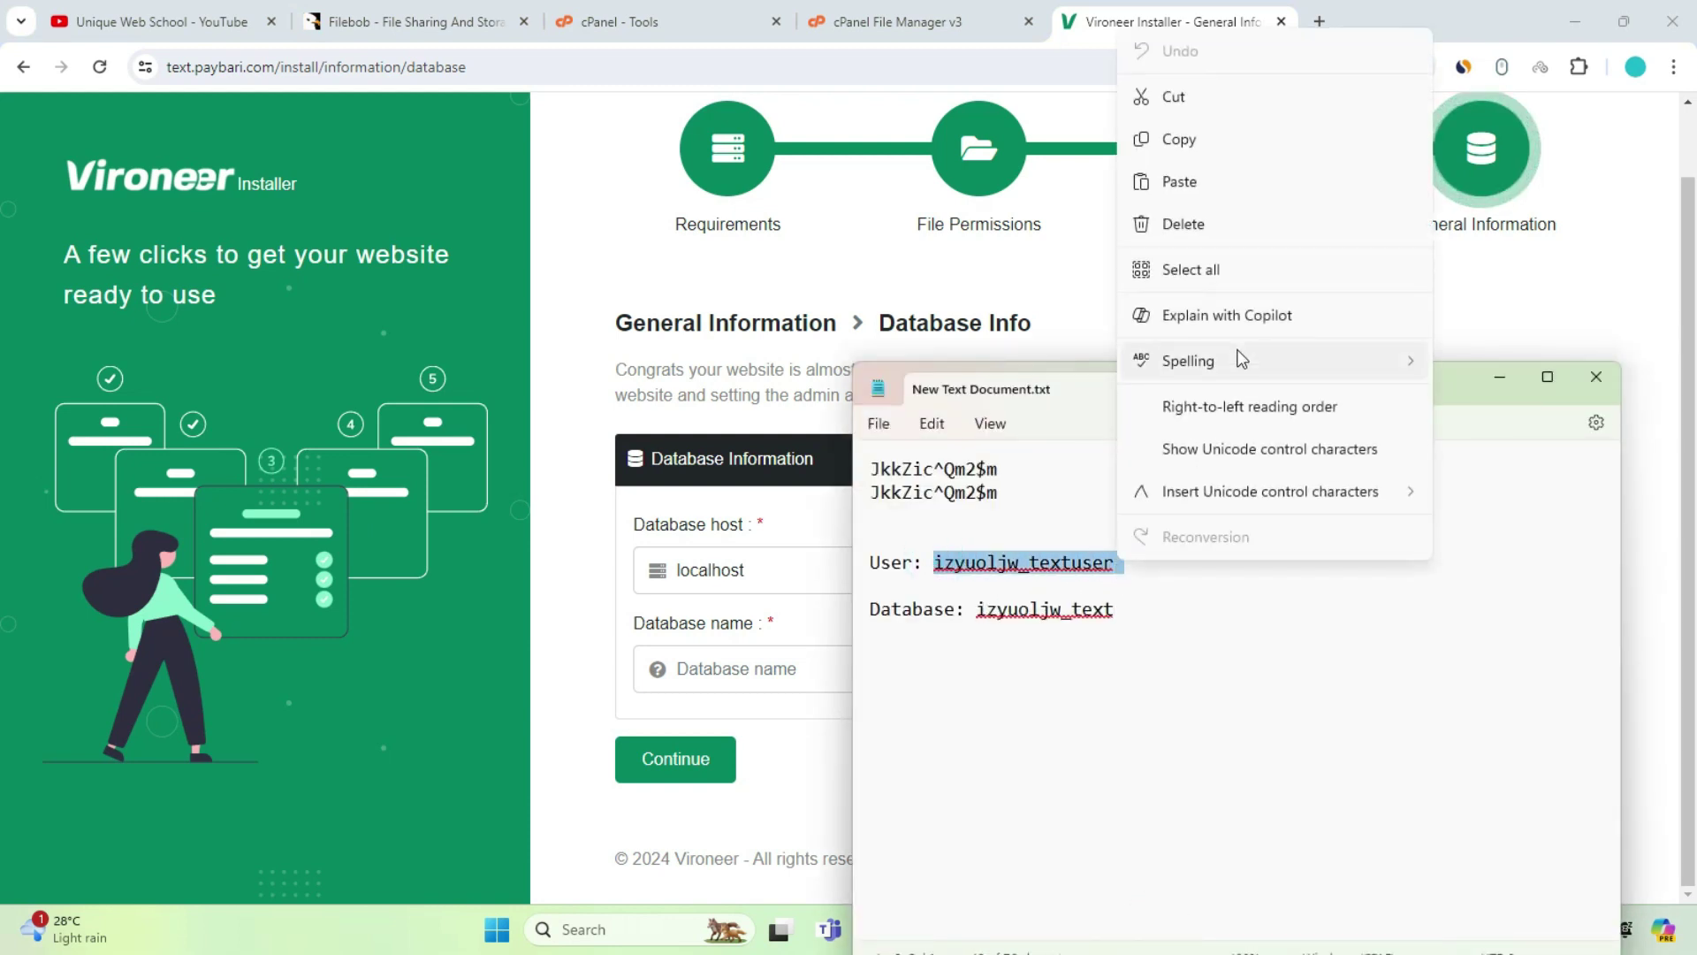
left_click(1185, 140)
left_click(915, 284)
left_click(1303, 576)
right_click(1303, 576)
left_click(1385, 326)
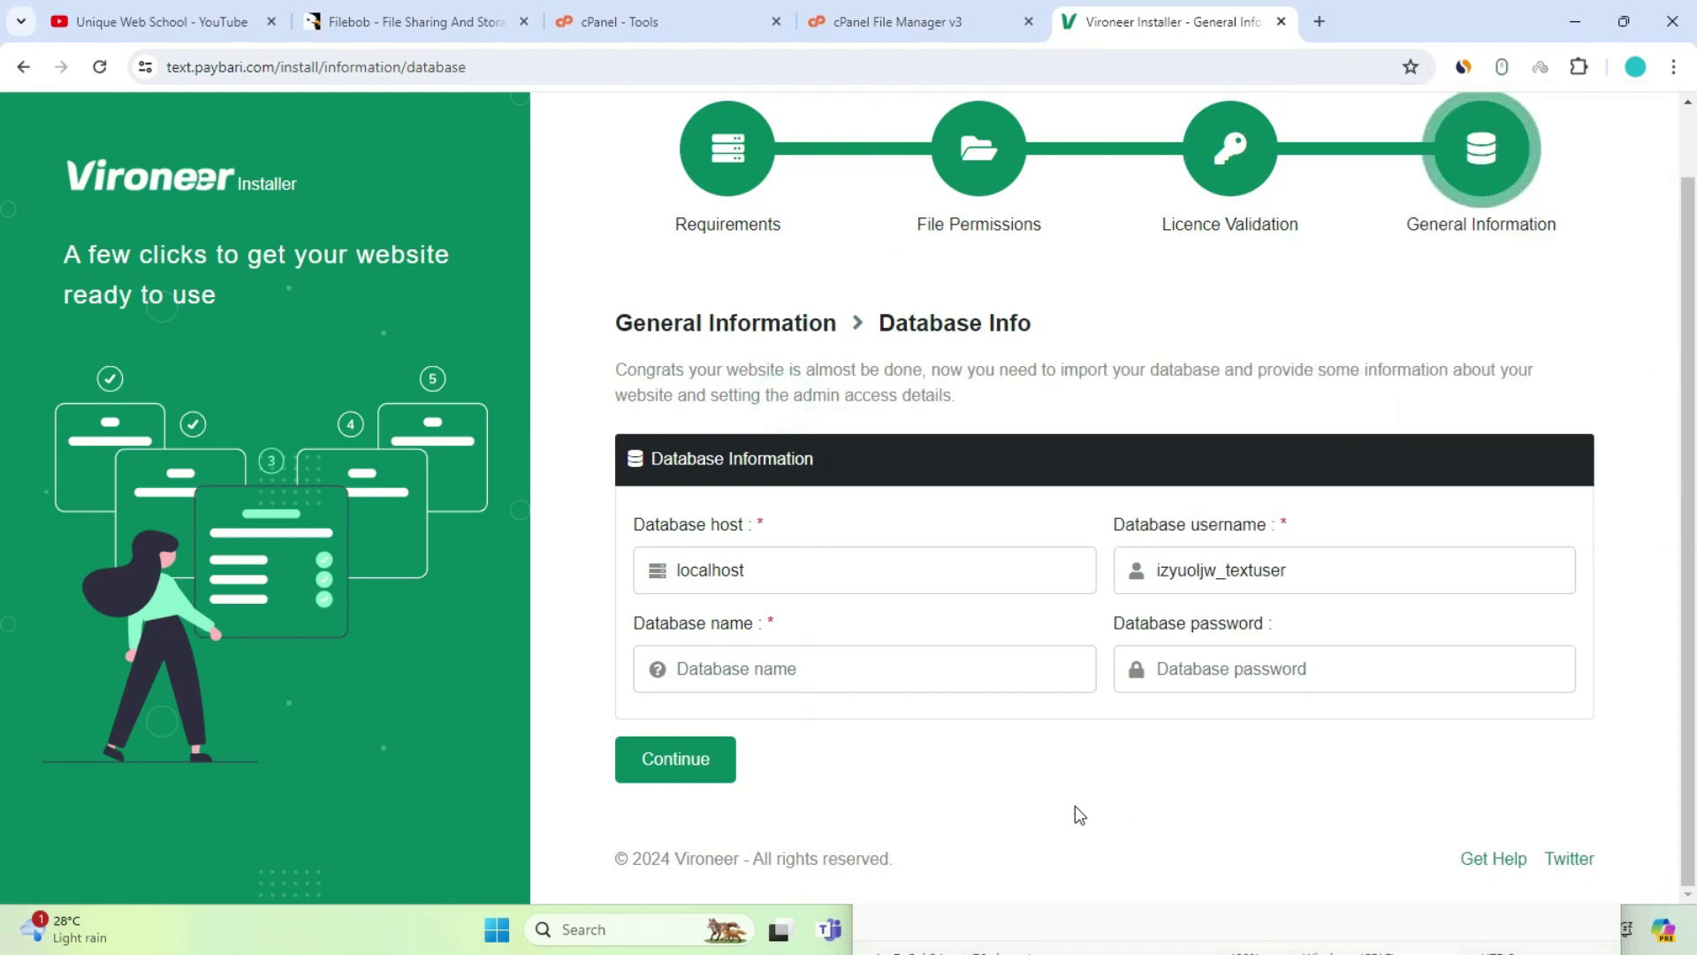
Copy the database name izyuoljw_text from the Notepad notes into the installer's database name
left_click(910, 930)
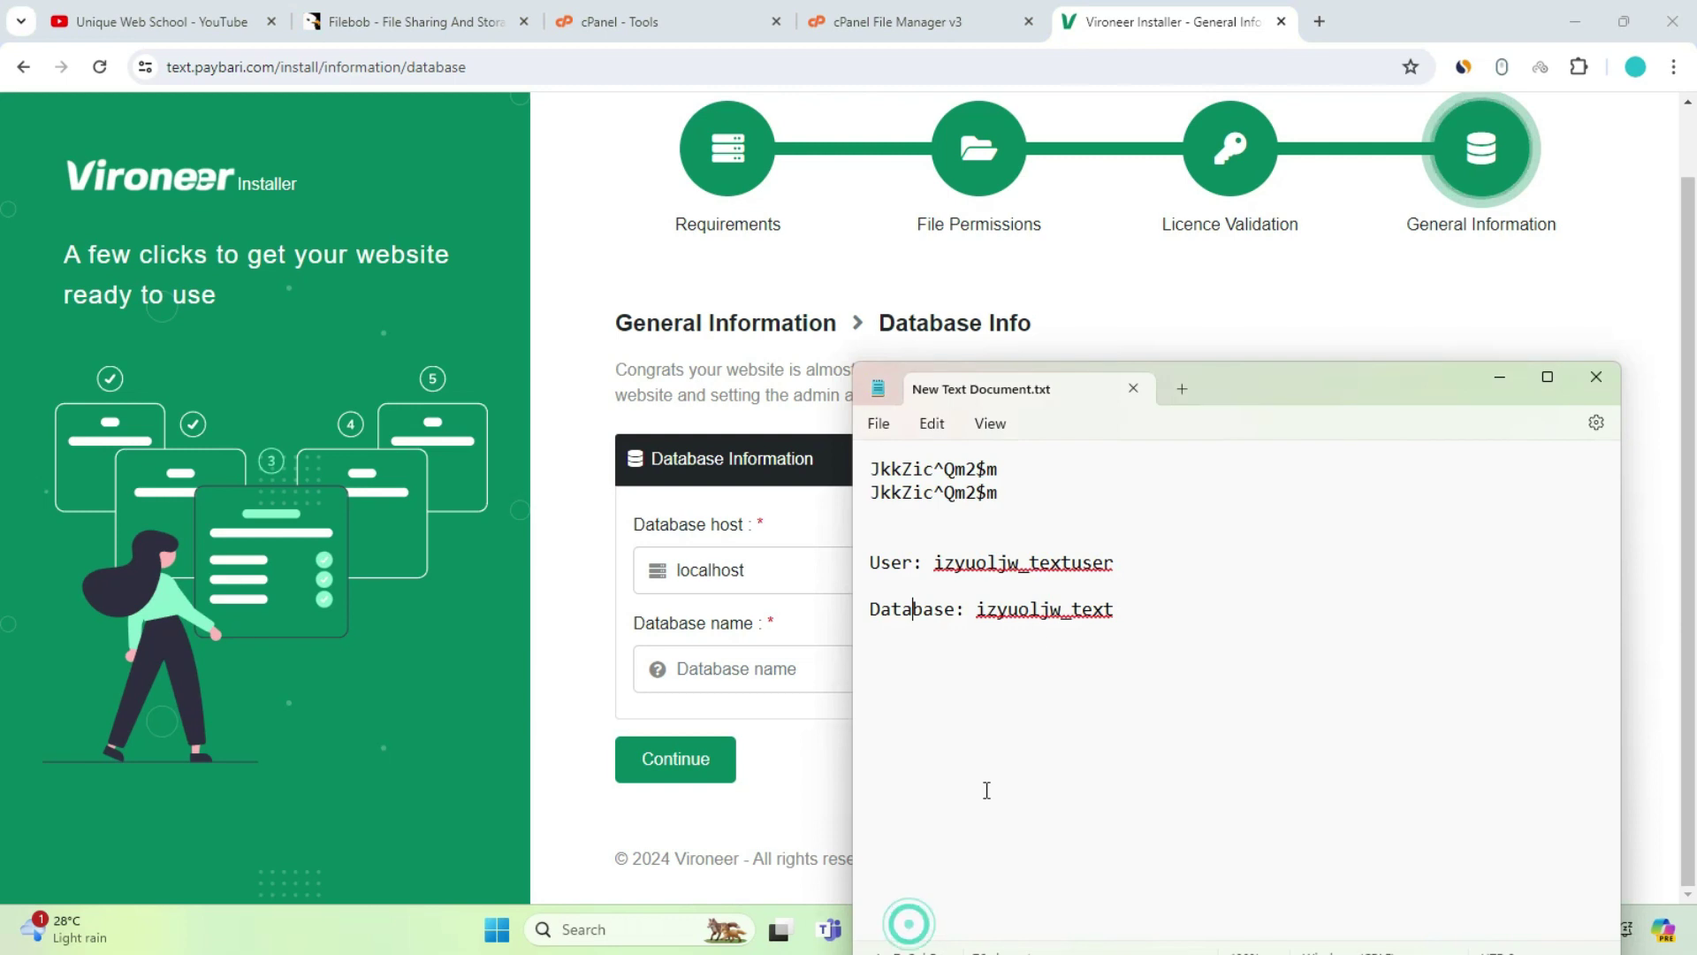
left_click_drag(977, 608, 1141, 609)
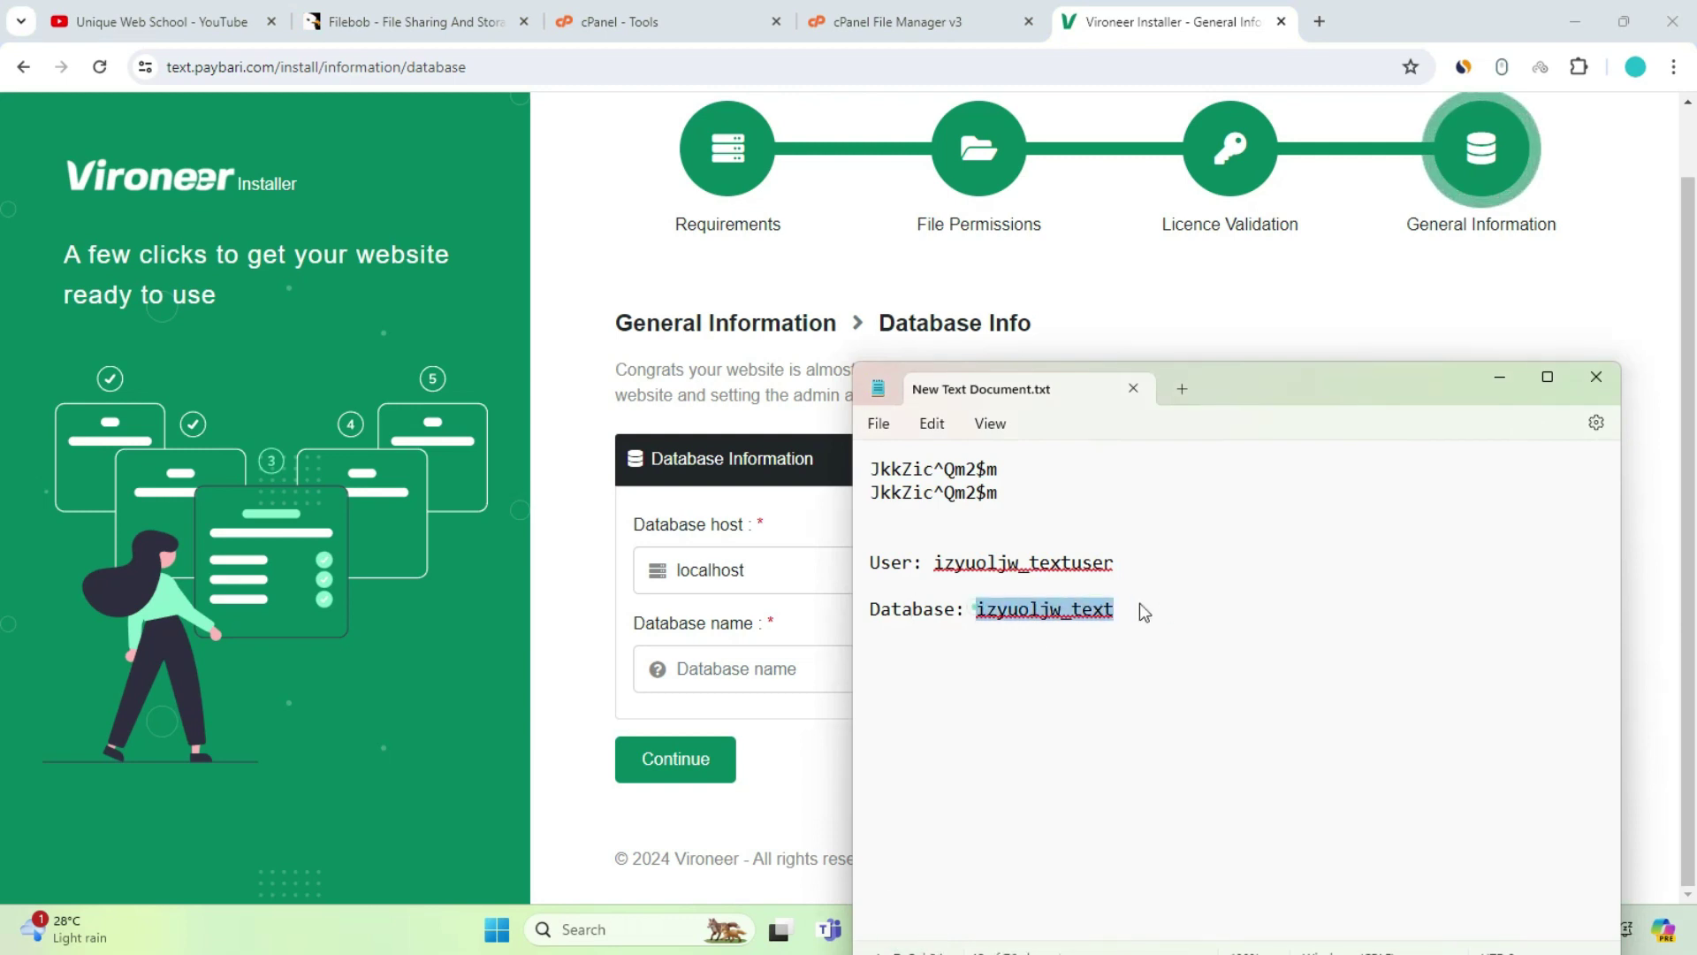
right_click(1070, 608)
left_click(1138, 247)
left_click_drag(1371, 383, 1281, 182)
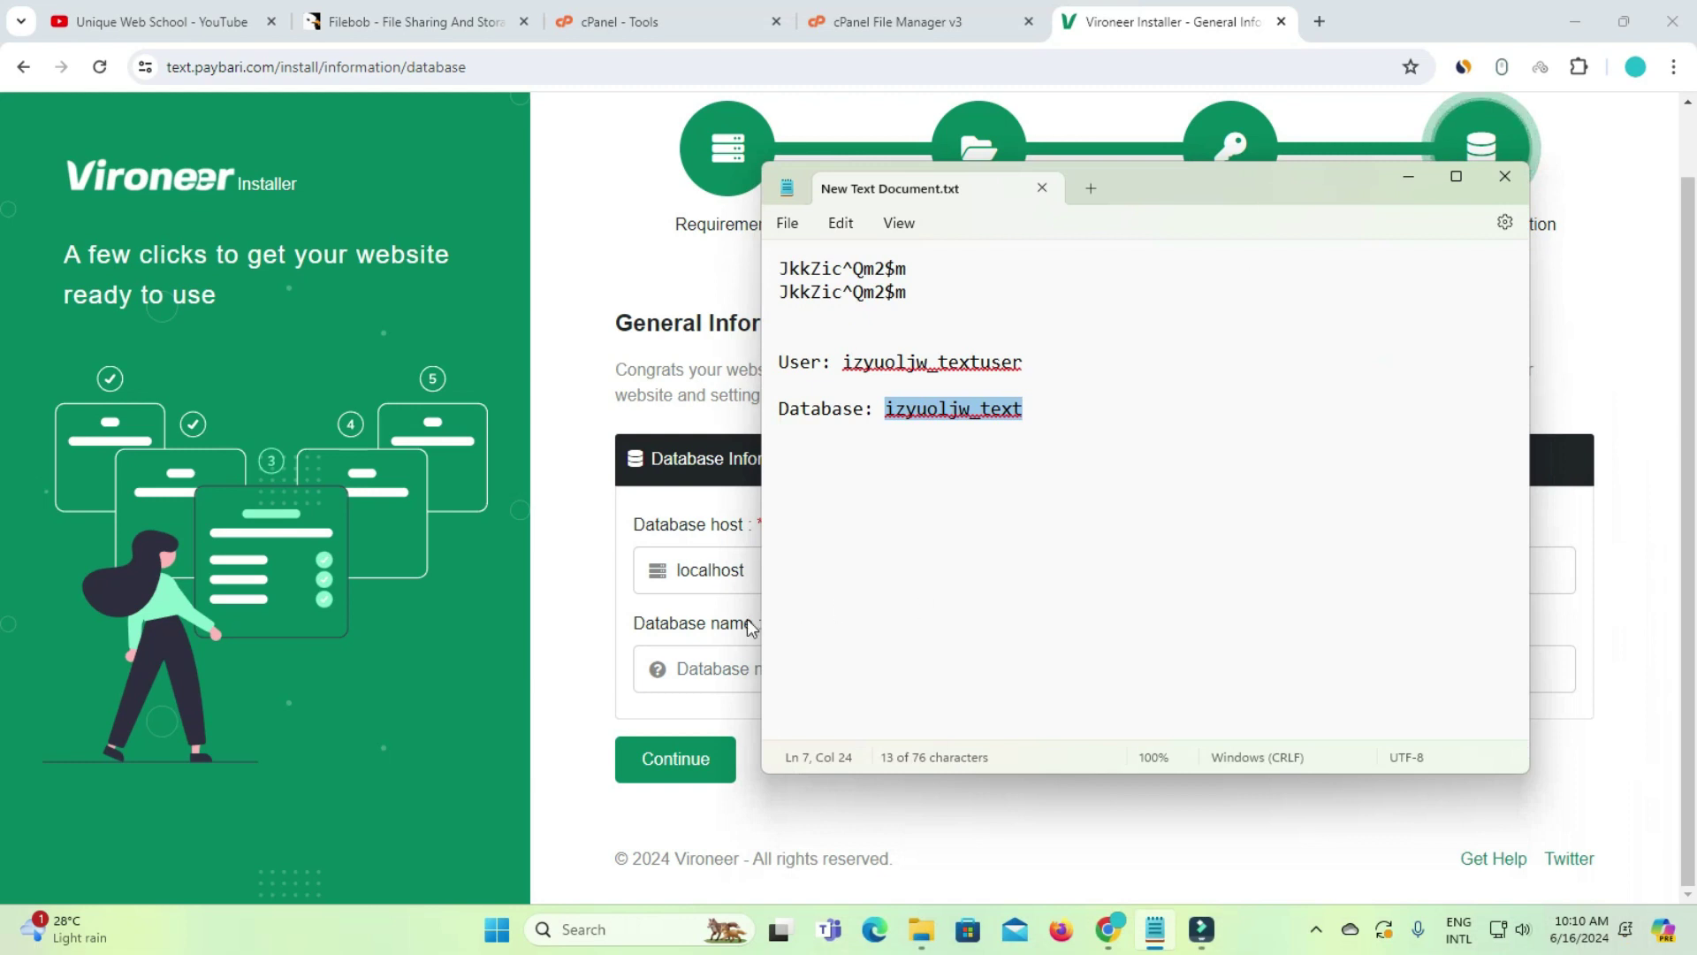
left_click(693, 668)
right_click(693, 668)
left_click(842, 390)
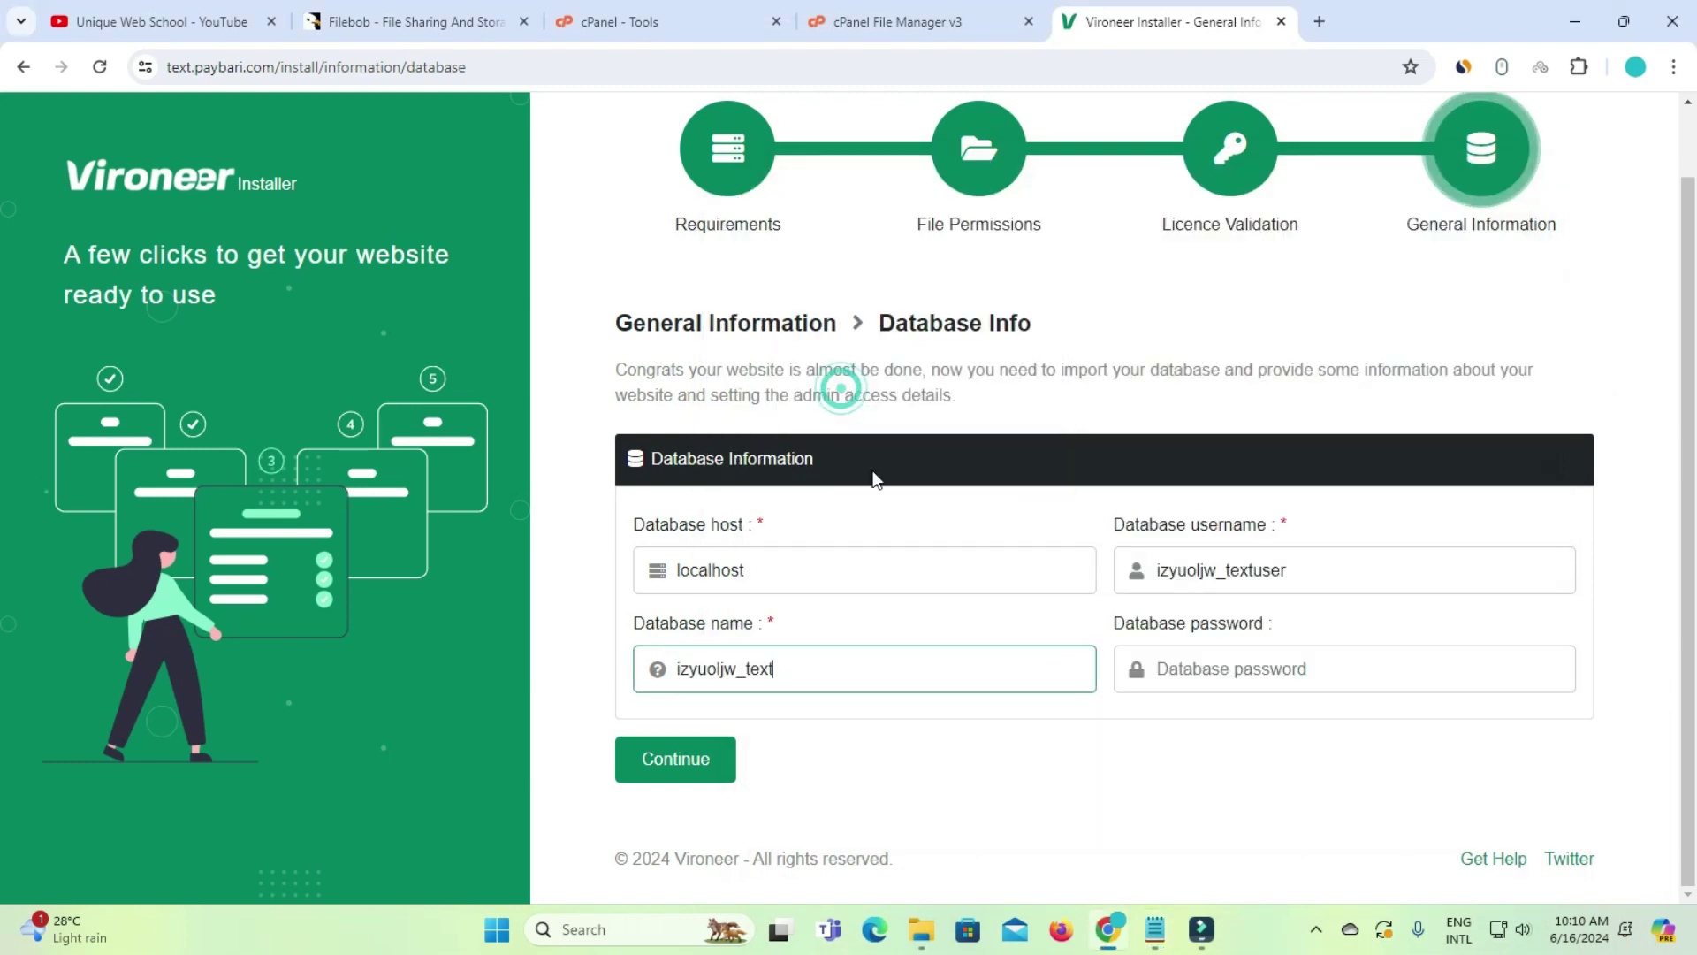
Copy the database password from the Notepad notes into the installer form and submit the database information
left_click(1156, 929)
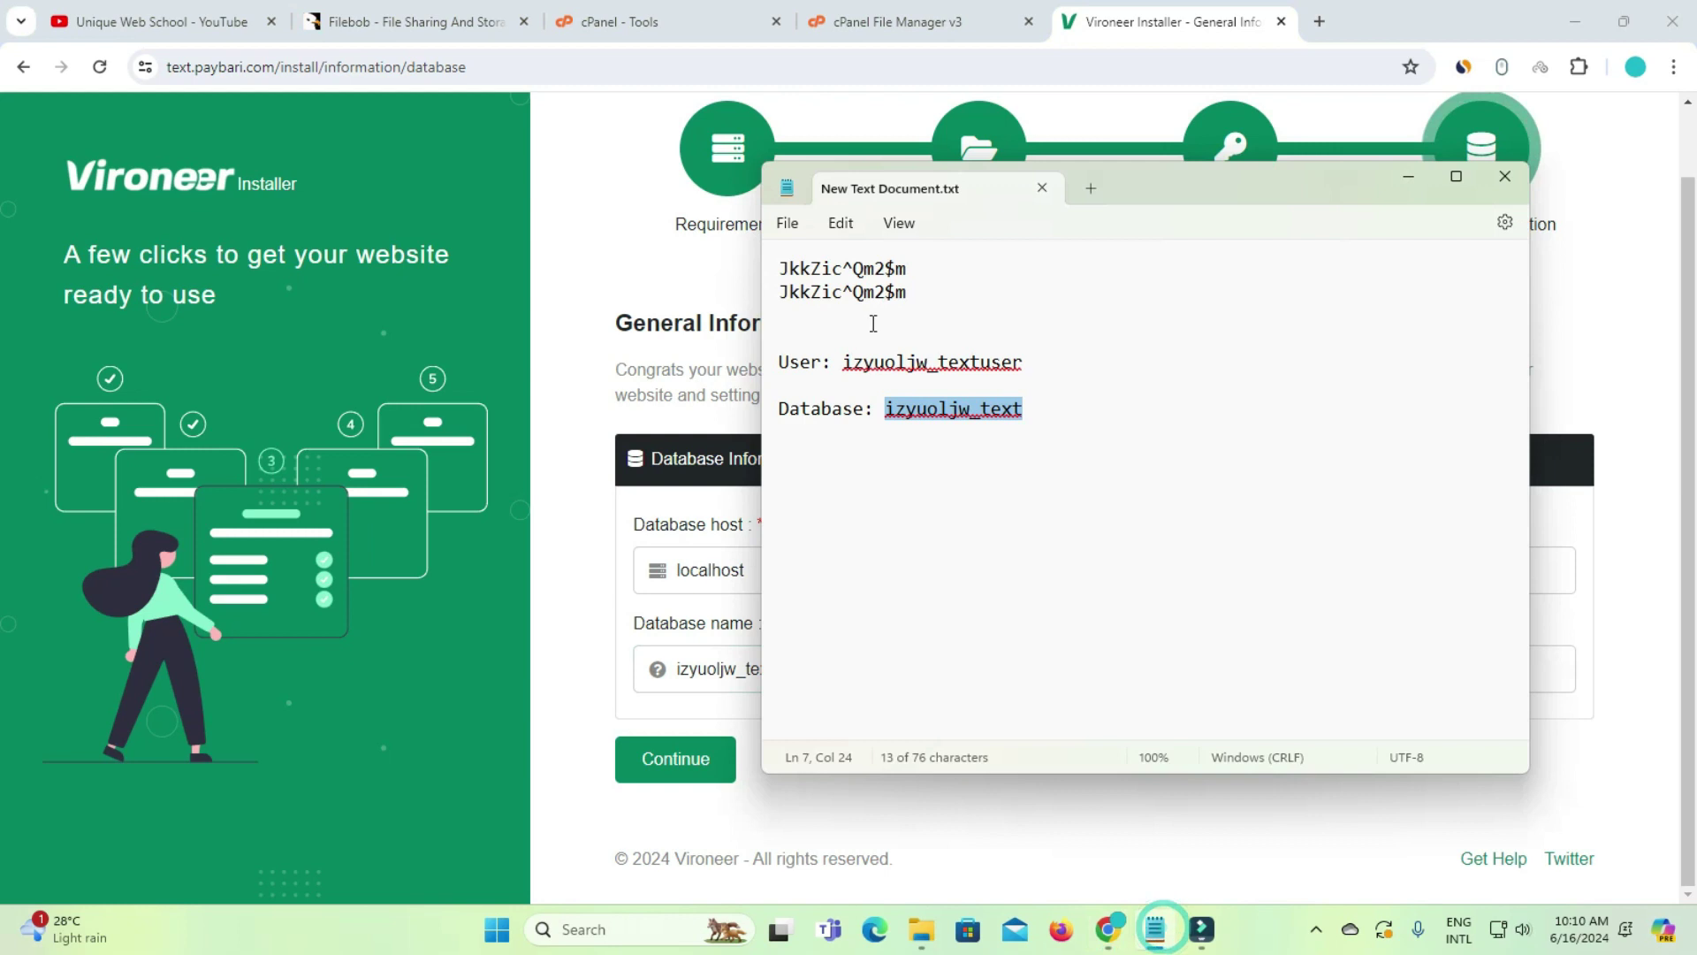
left_click_drag(780, 292, 928, 292)
right_click(842, 297)
left_click(894, 395)
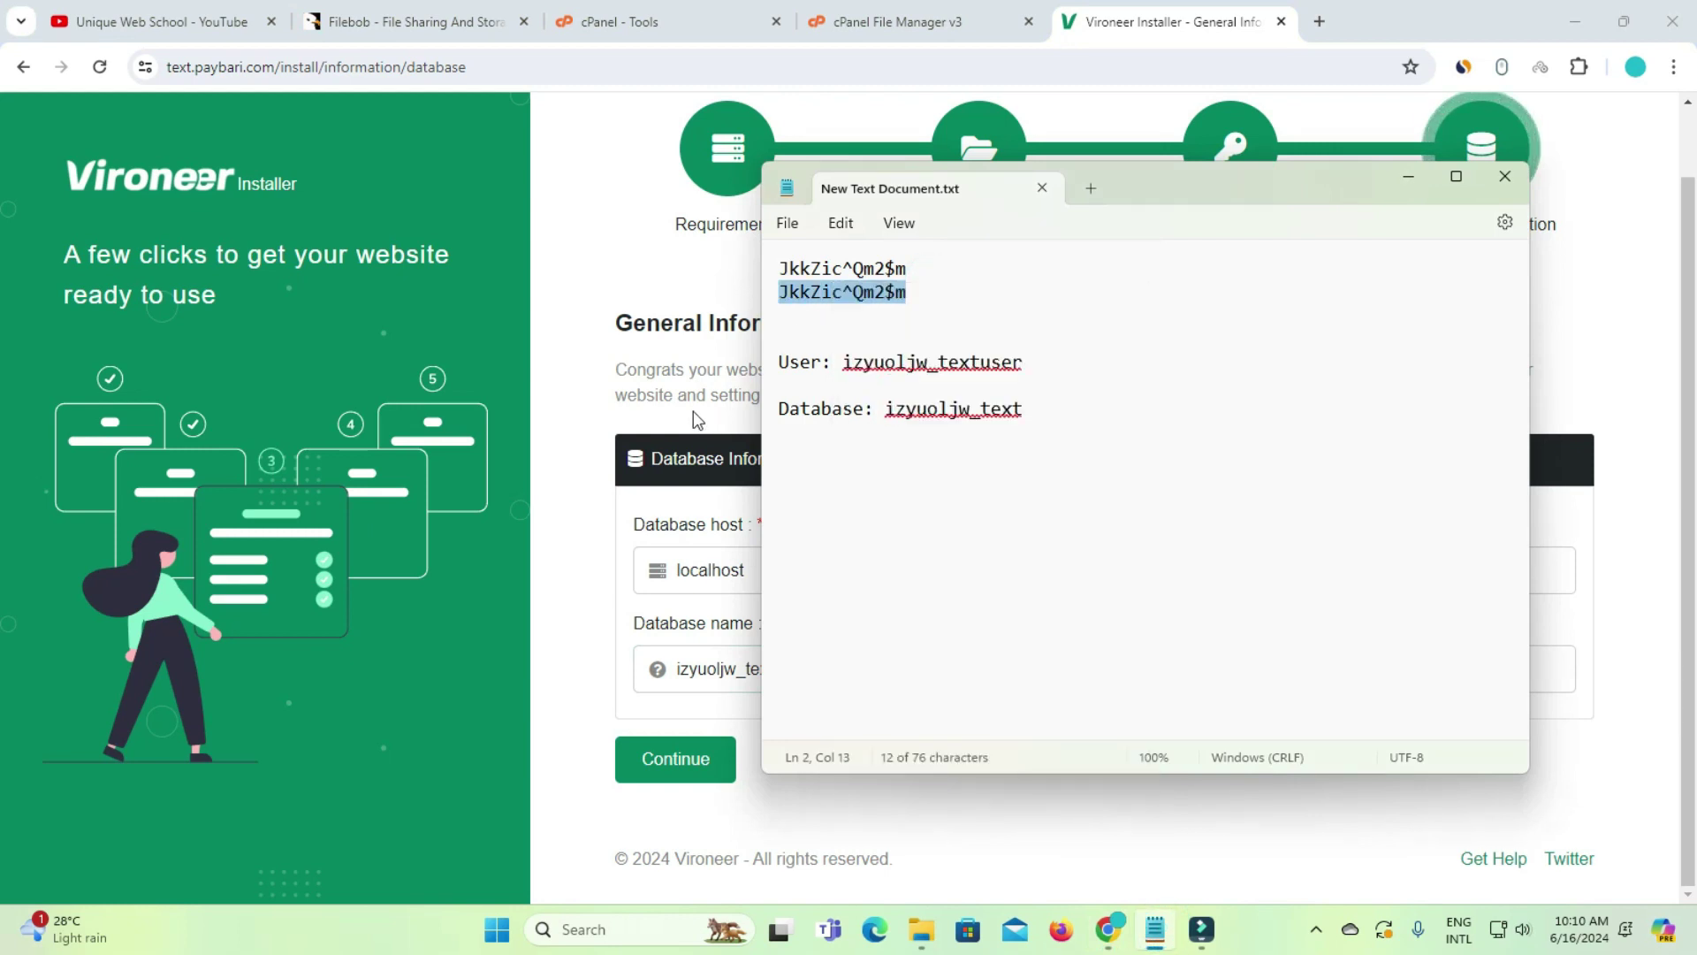
left_click(699, 421)
left_click(1198, 670)
right_click(1197, 670)
left_click(1293, 400)
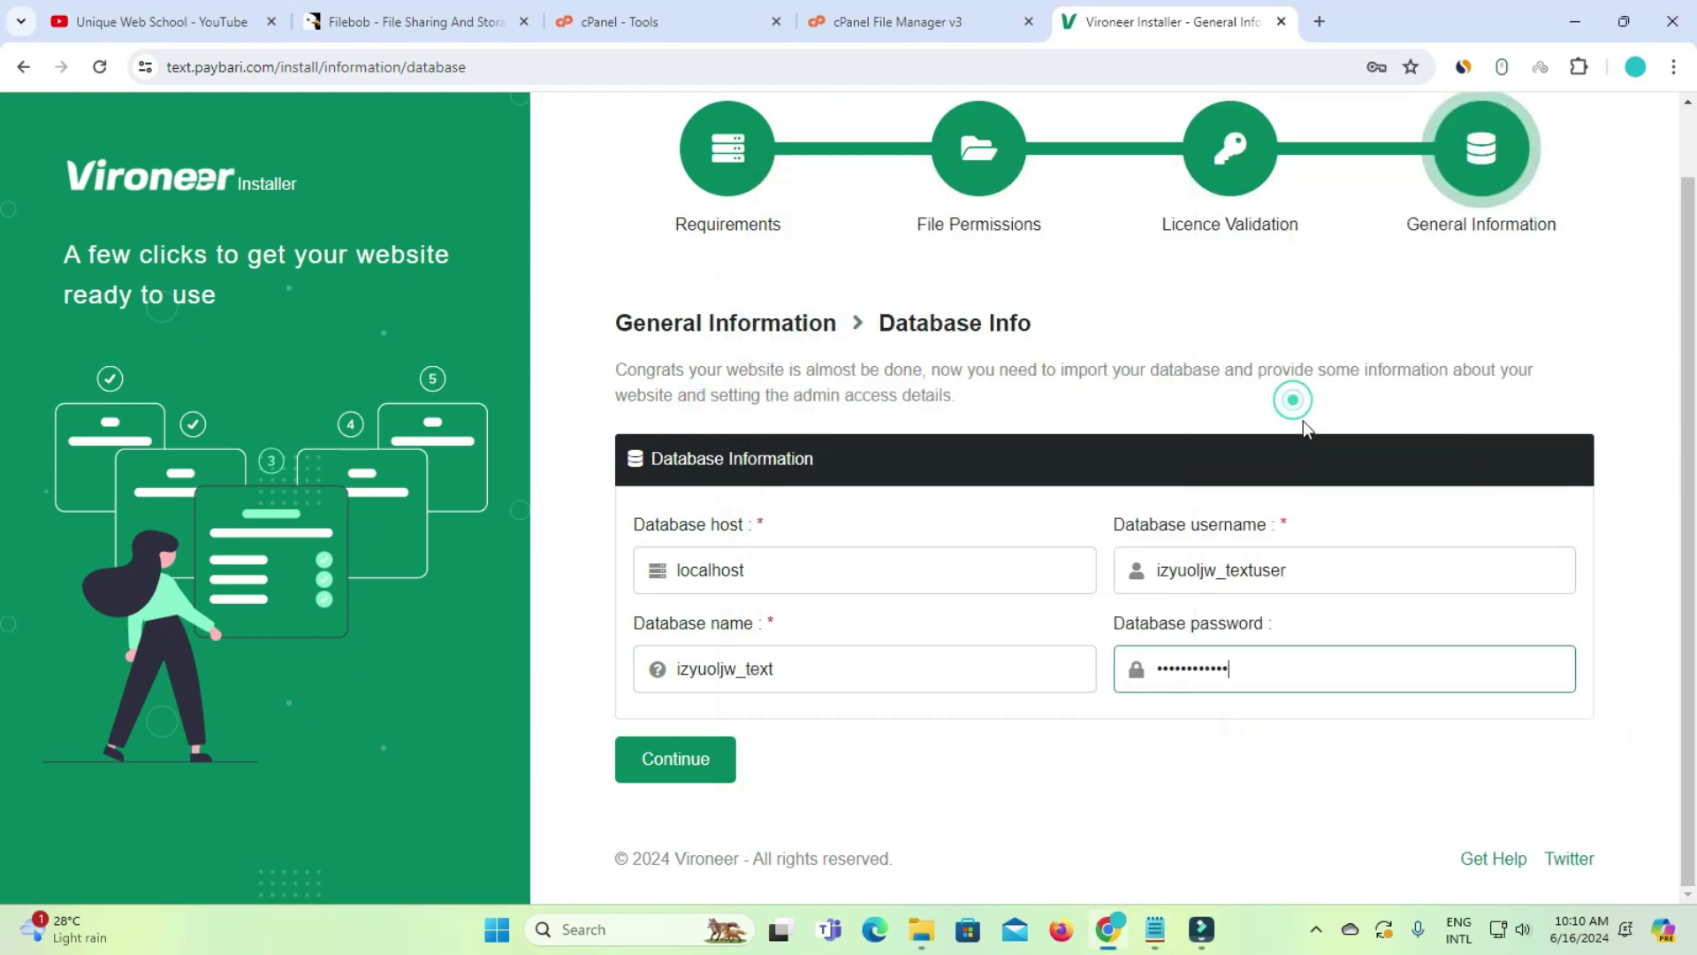
left_click(708, 760)
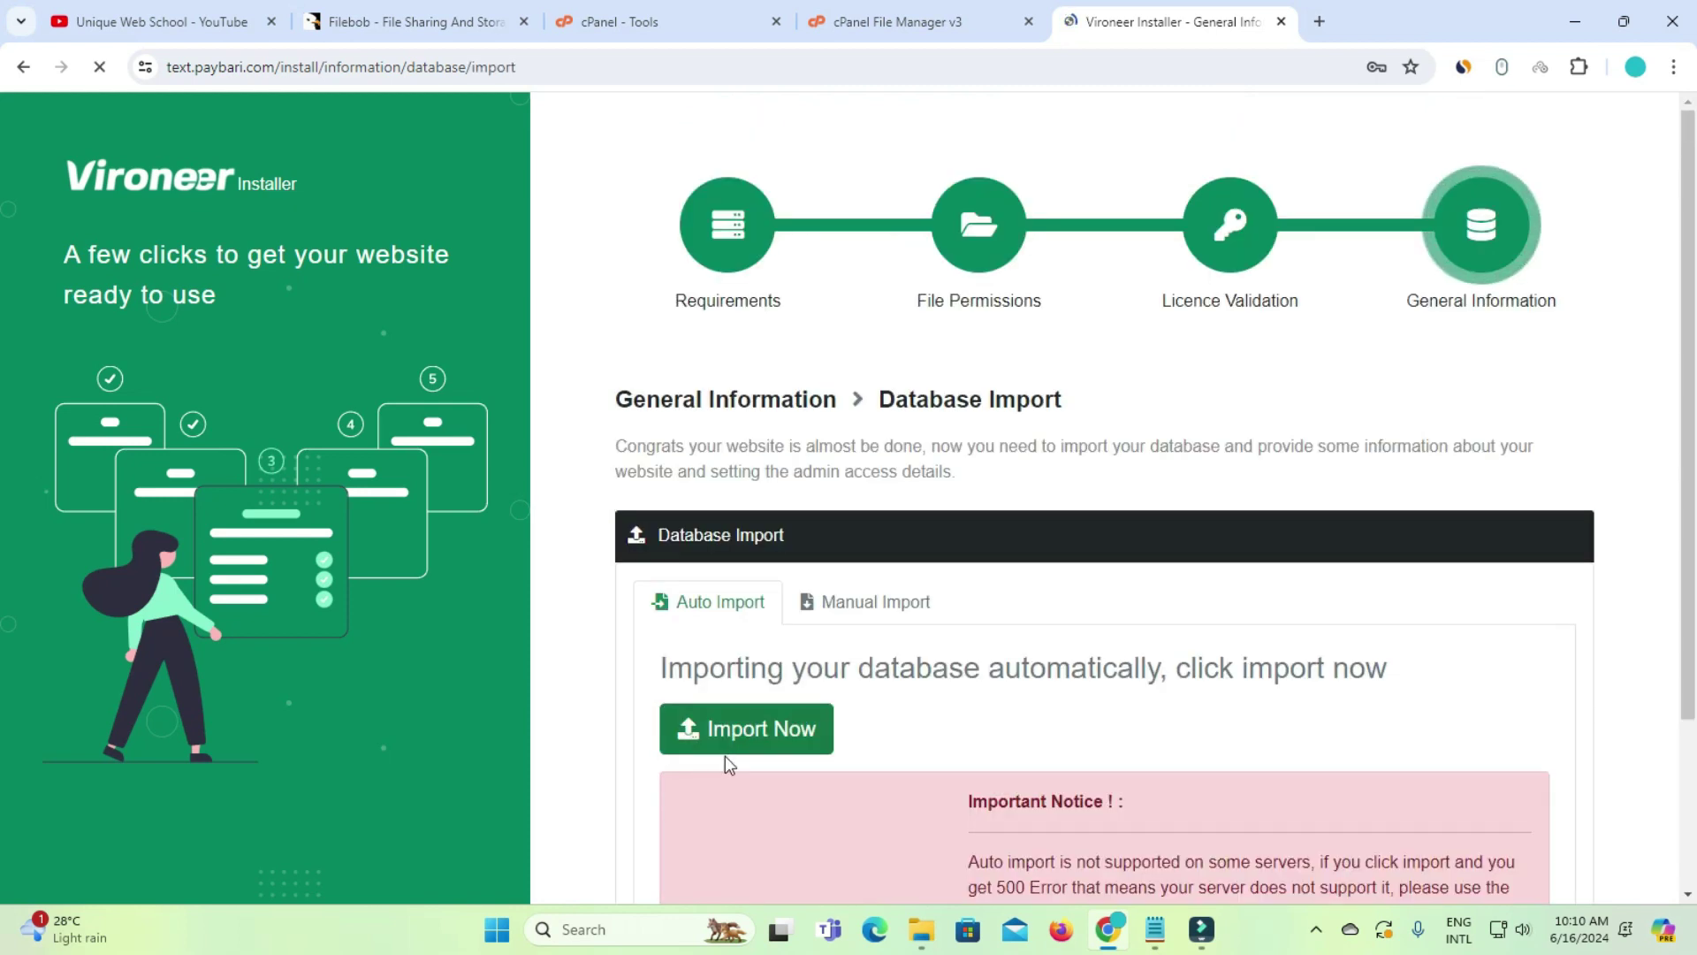
Review the installer's manual database import instructions
scroll(1338, 617, "down", 3)
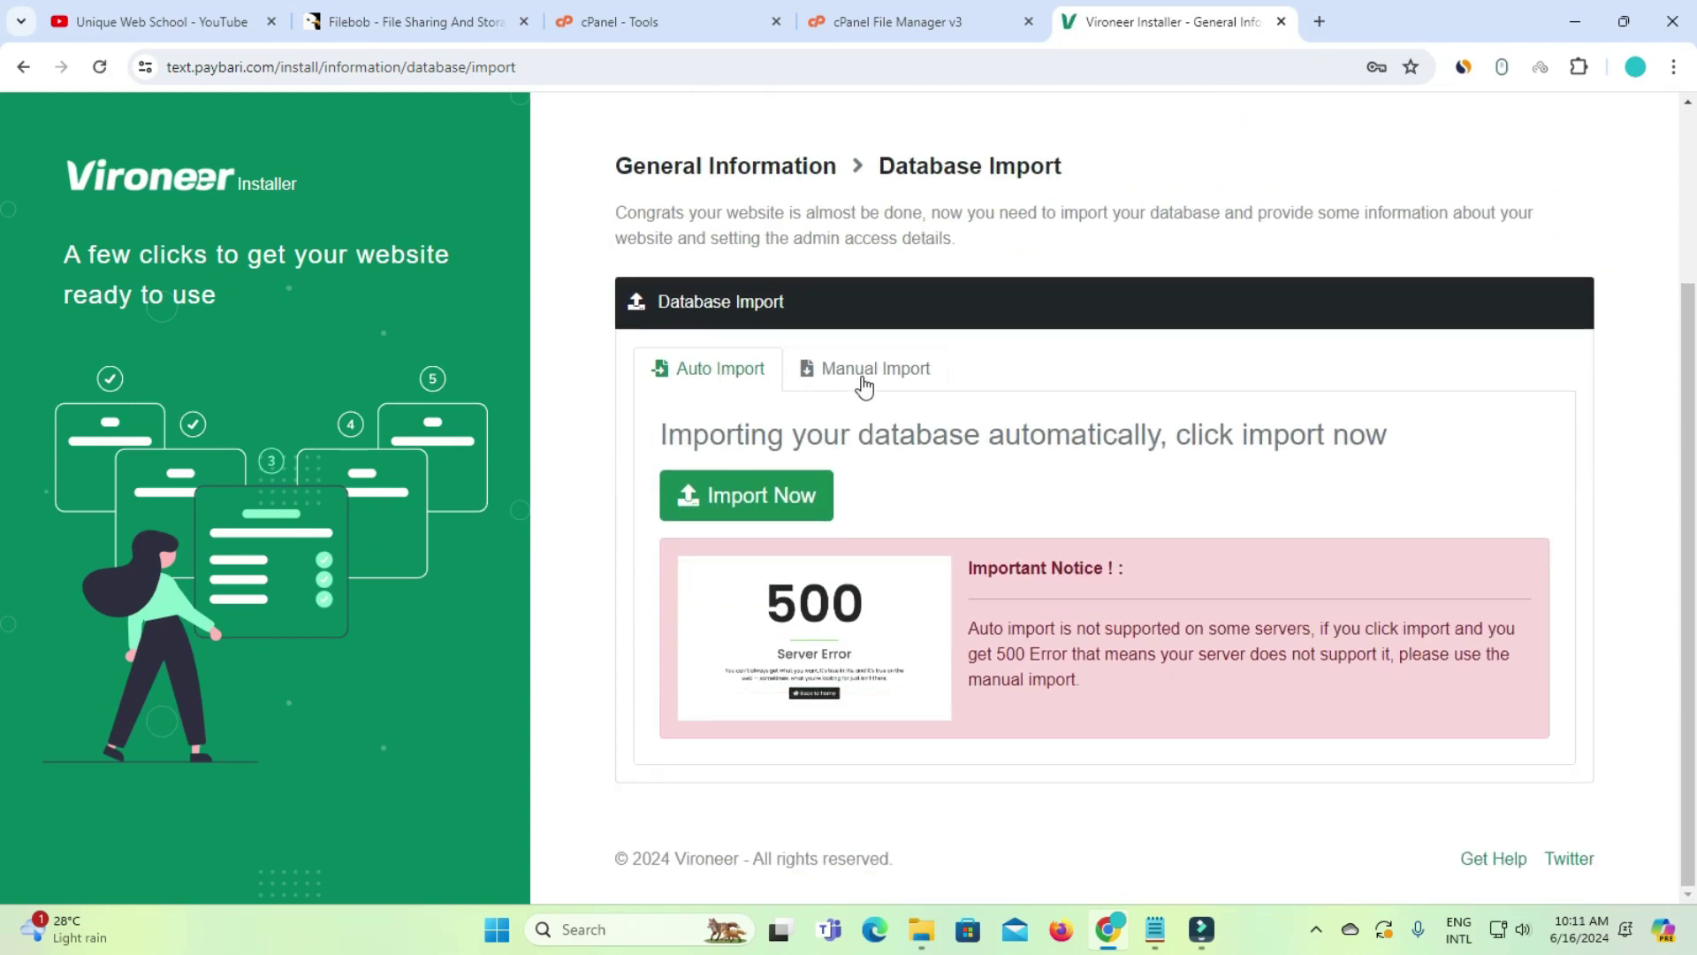
left_click(907, 372)
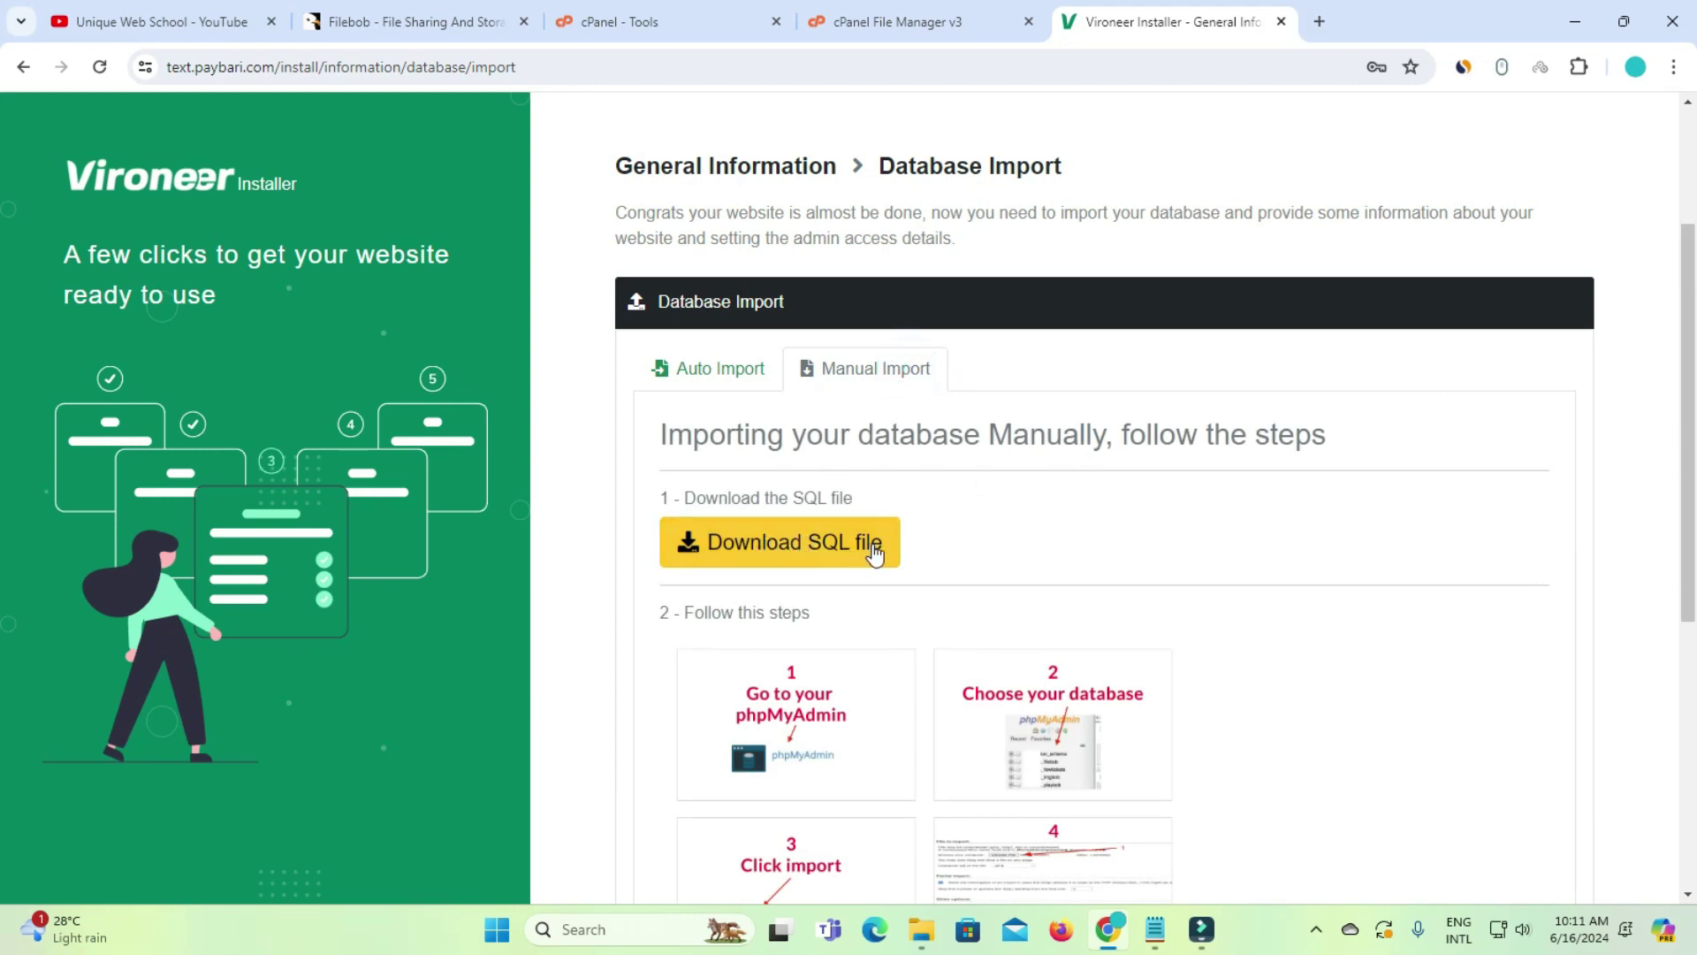
scroll(822, 553, "down", 3)
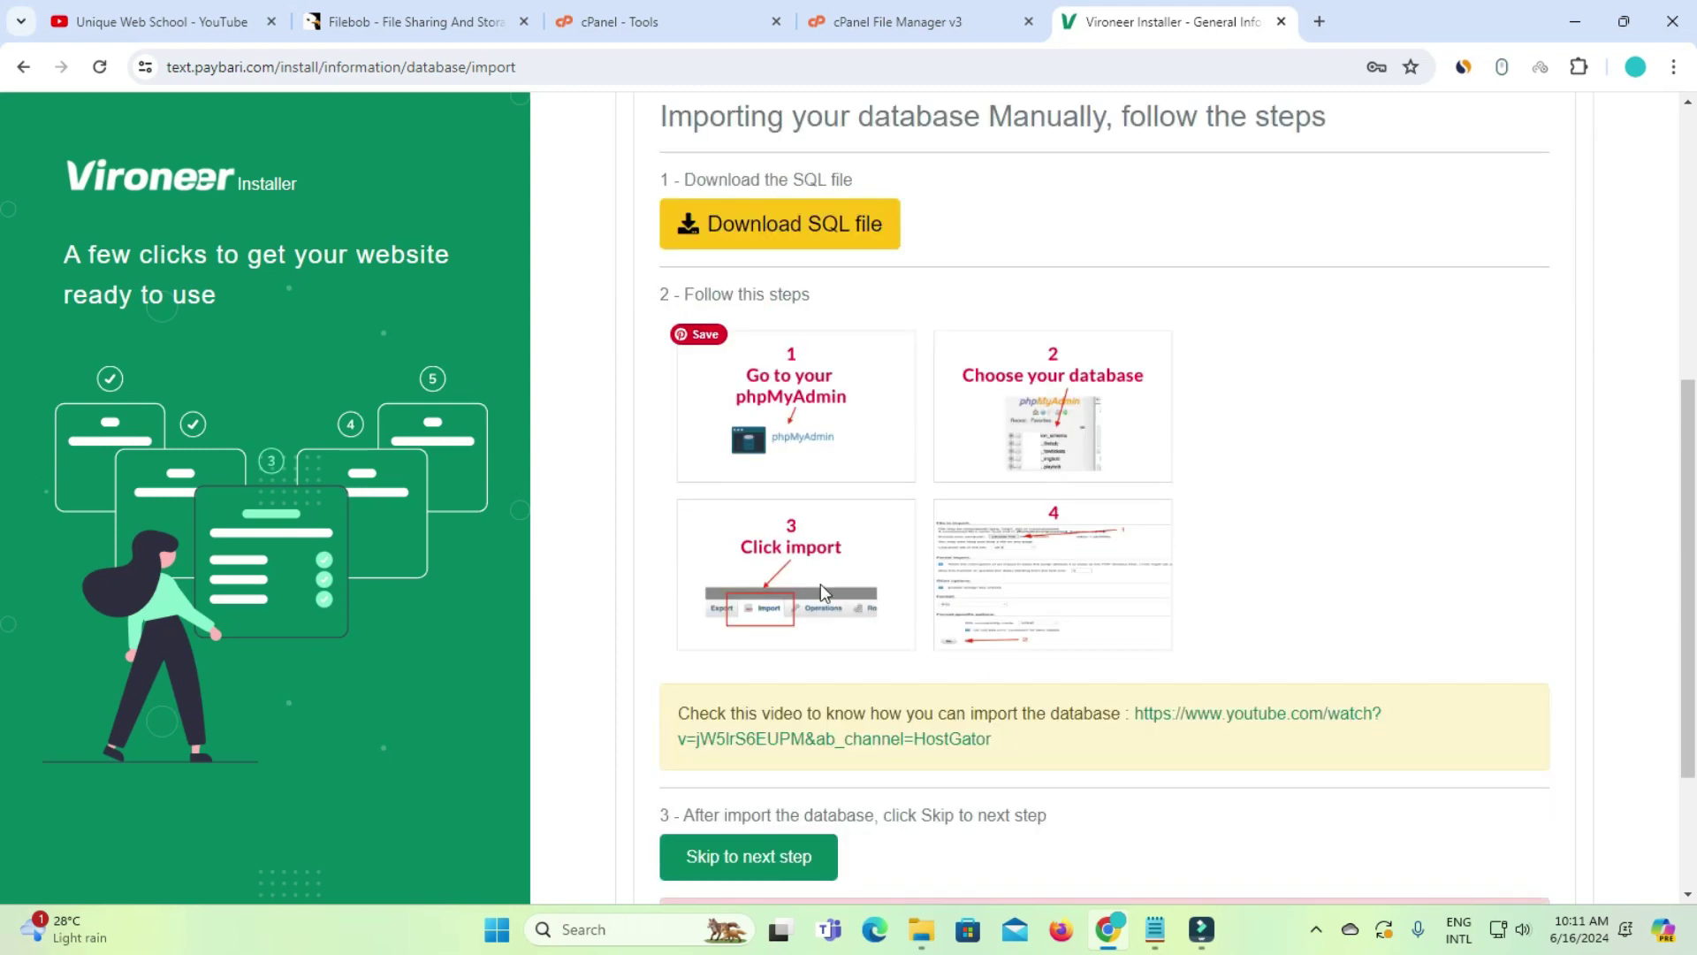
scroll(775, 699, "down", 2)
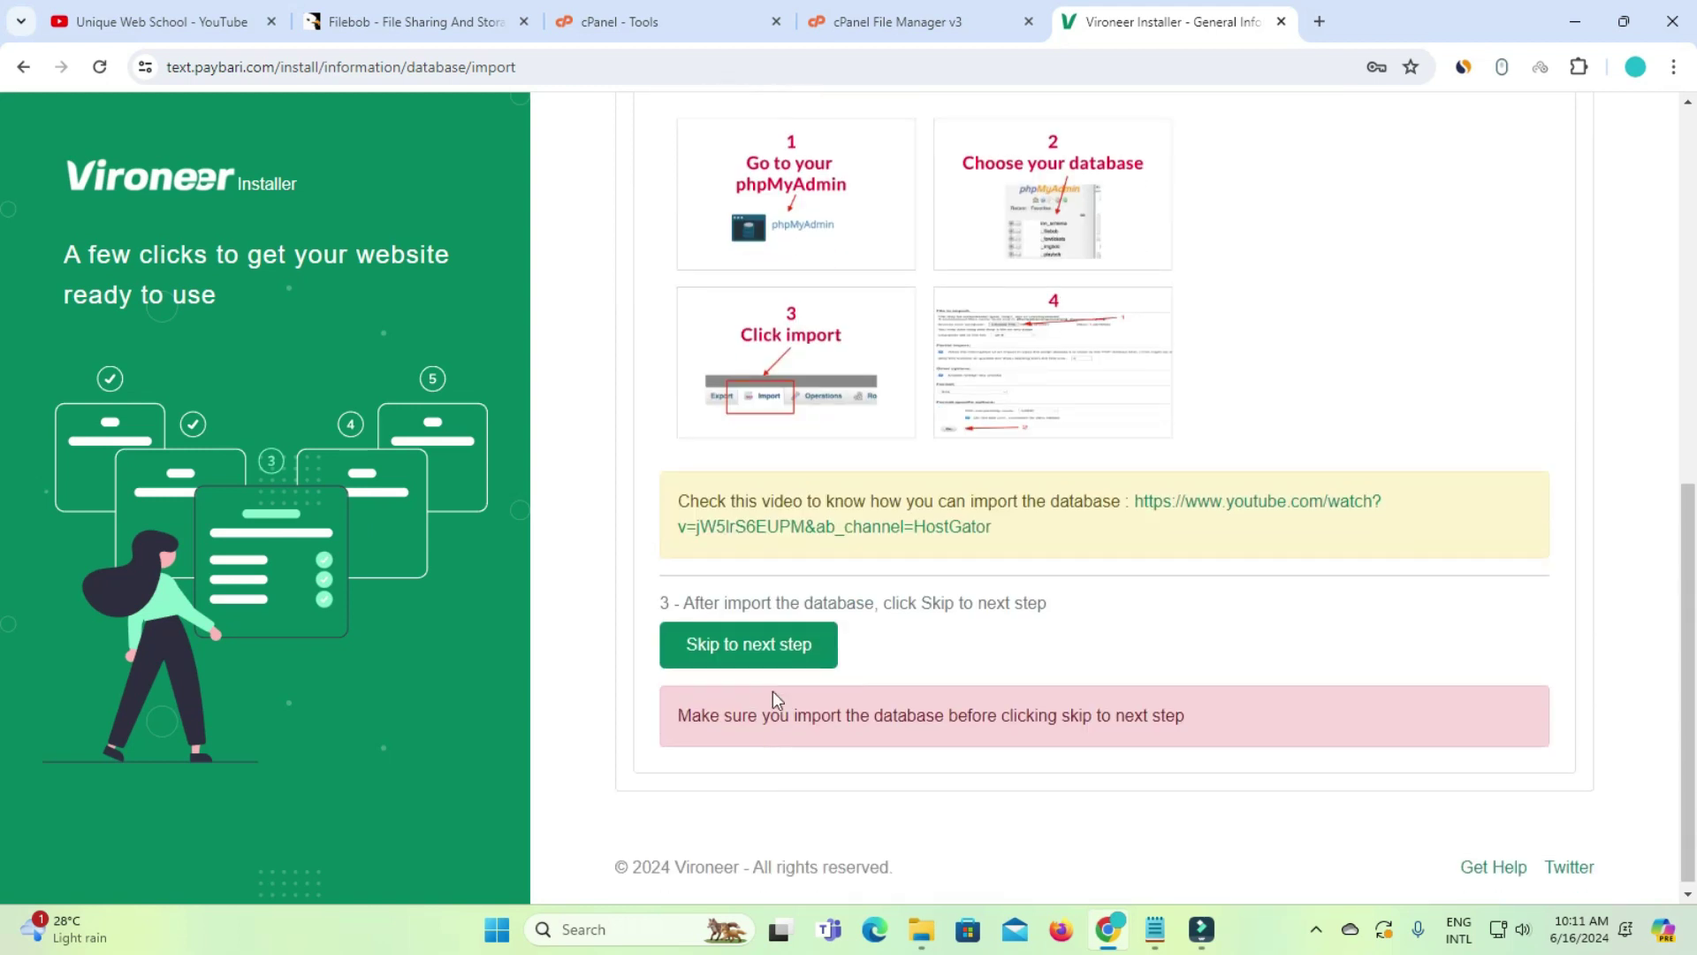
scroll(791, 461, "up", 2)
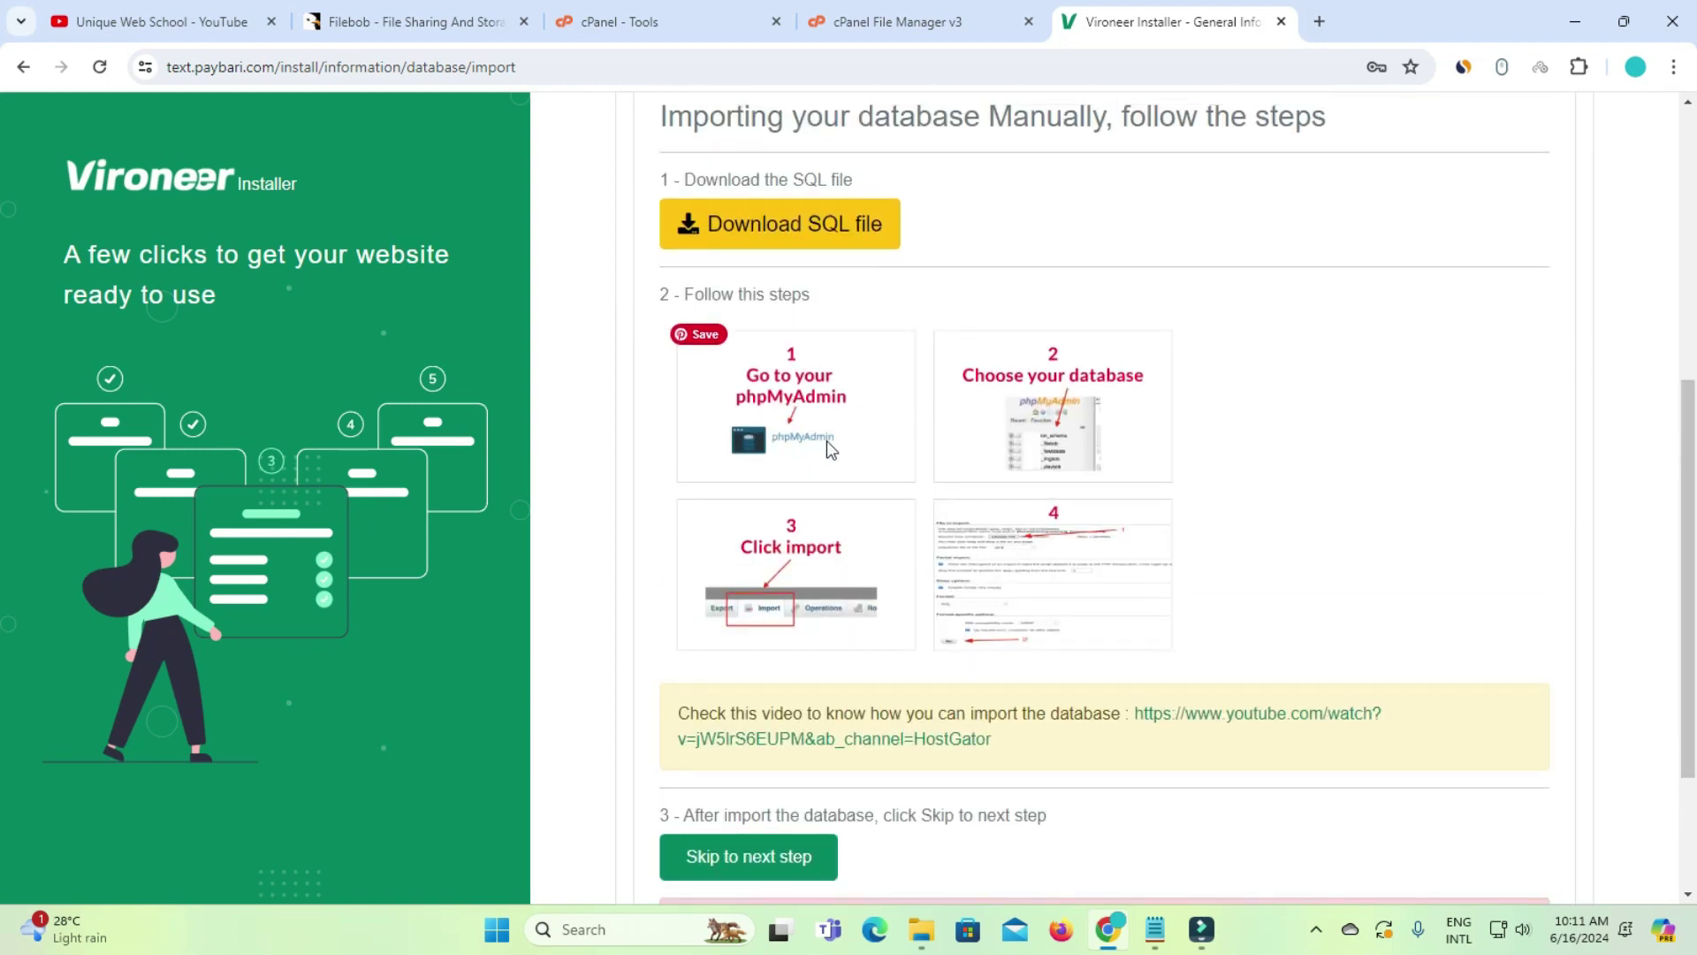
scroll(1105, 504, "up", 3)
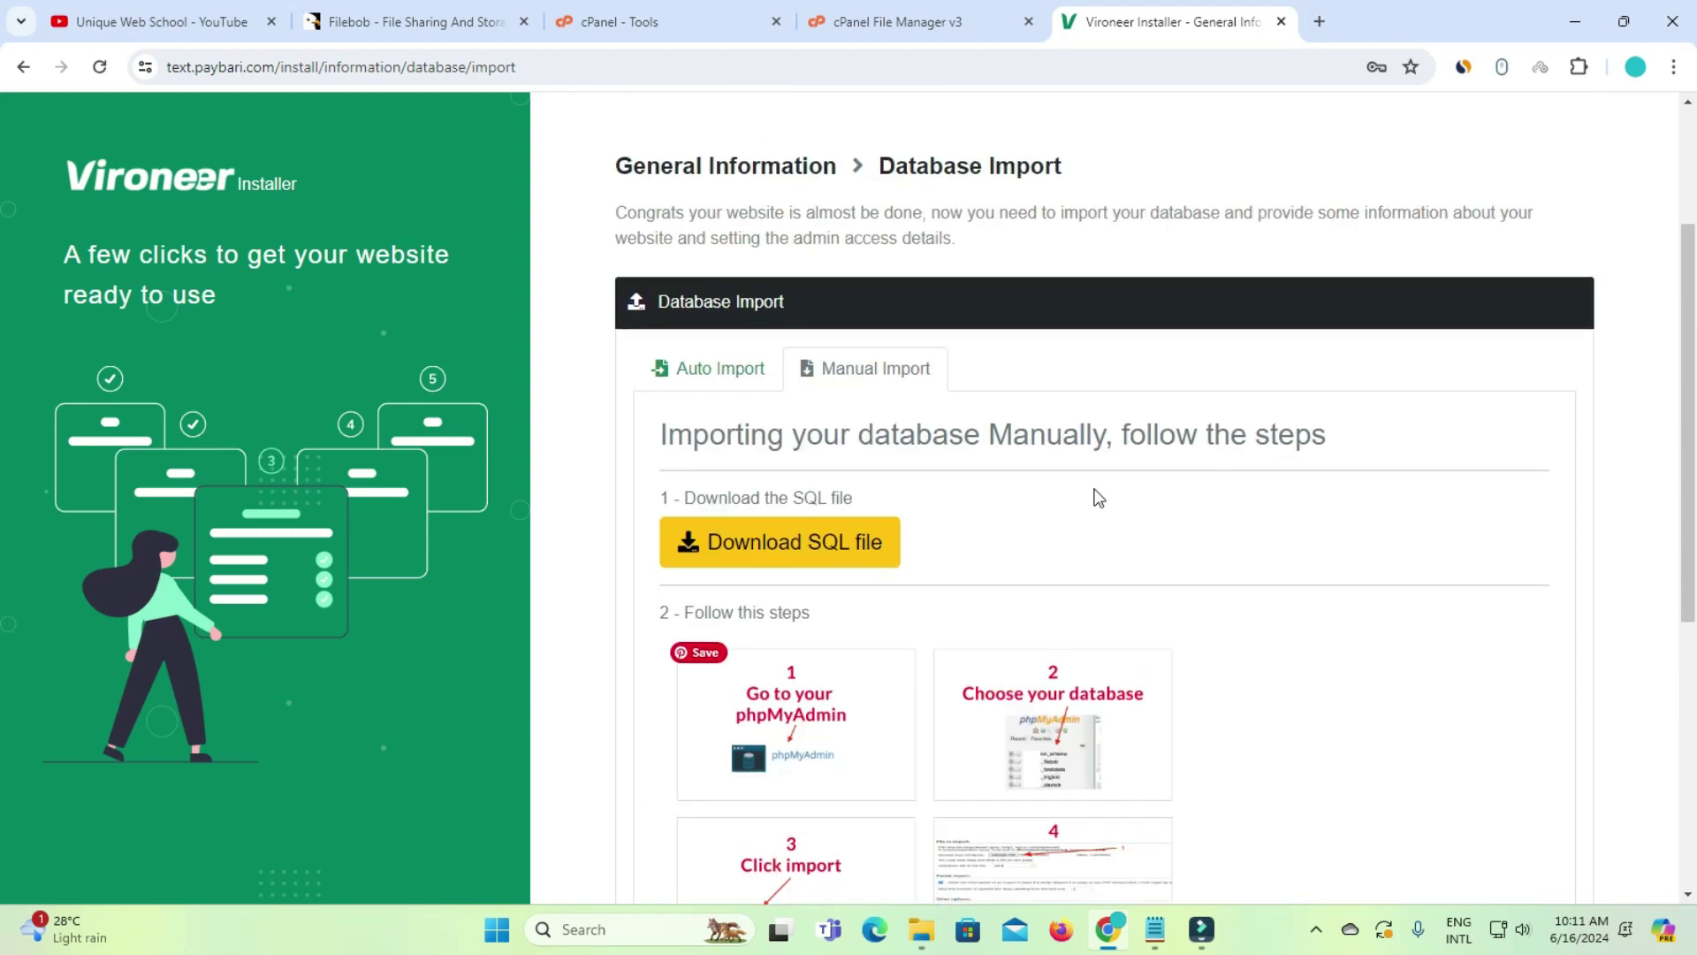
Return to the automatic import option and start importing the database
left_click(723, 371)
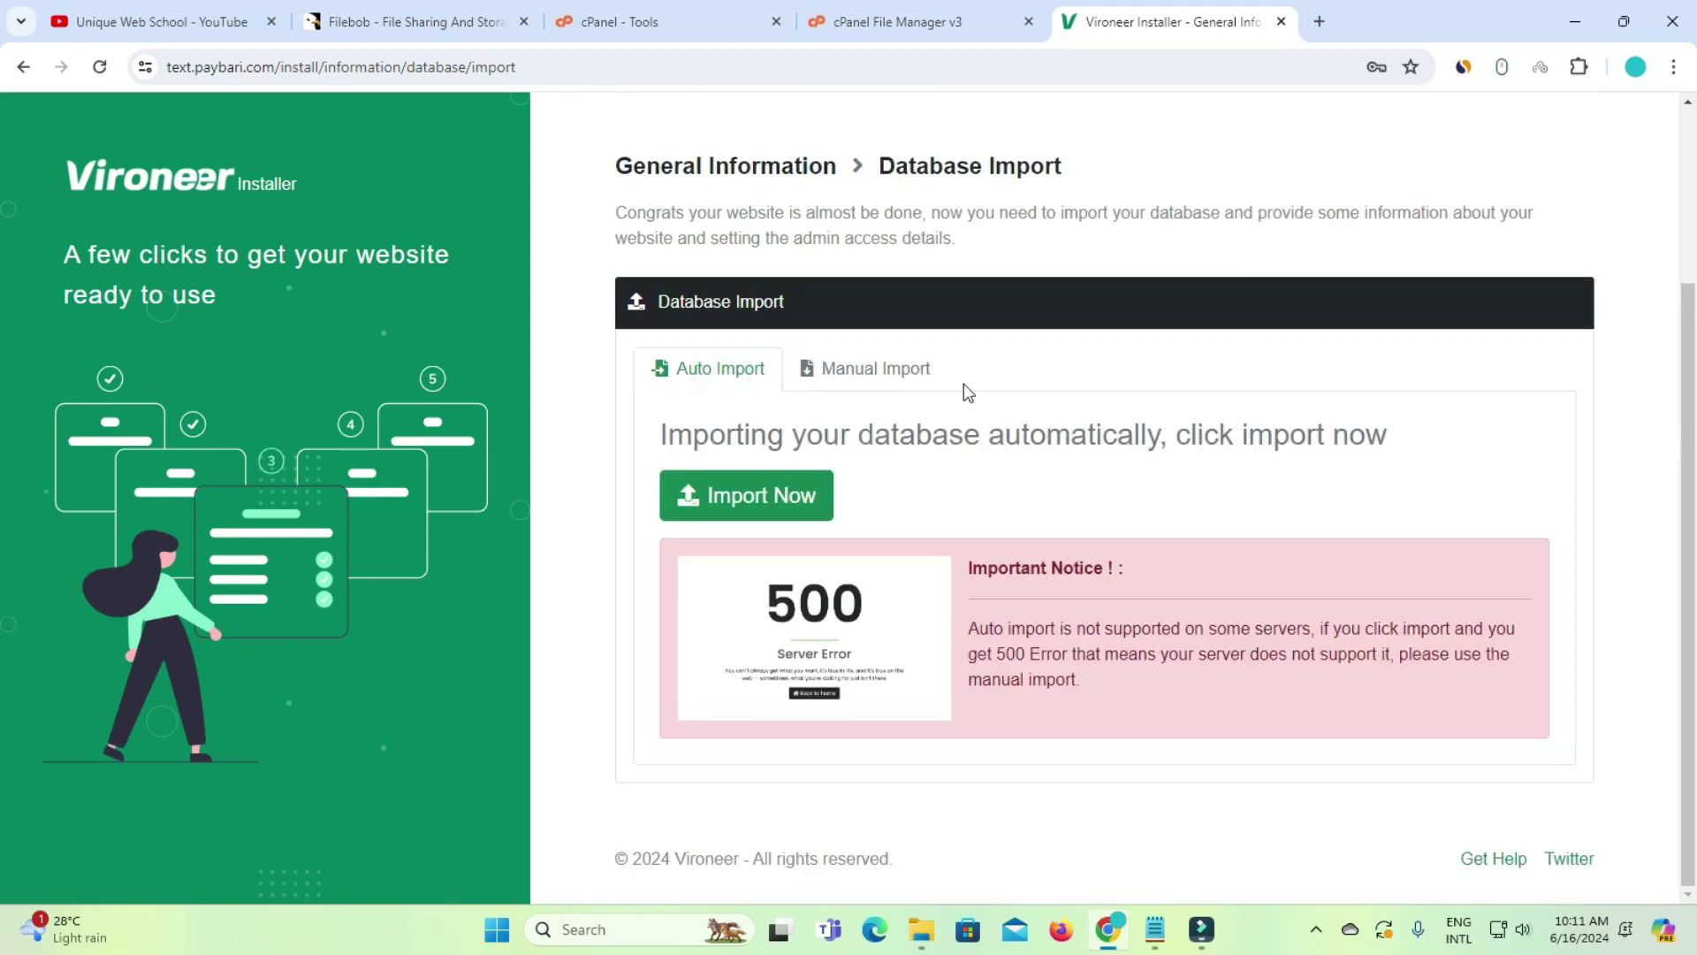
left_click(697, 362)
left_click(713, 489)
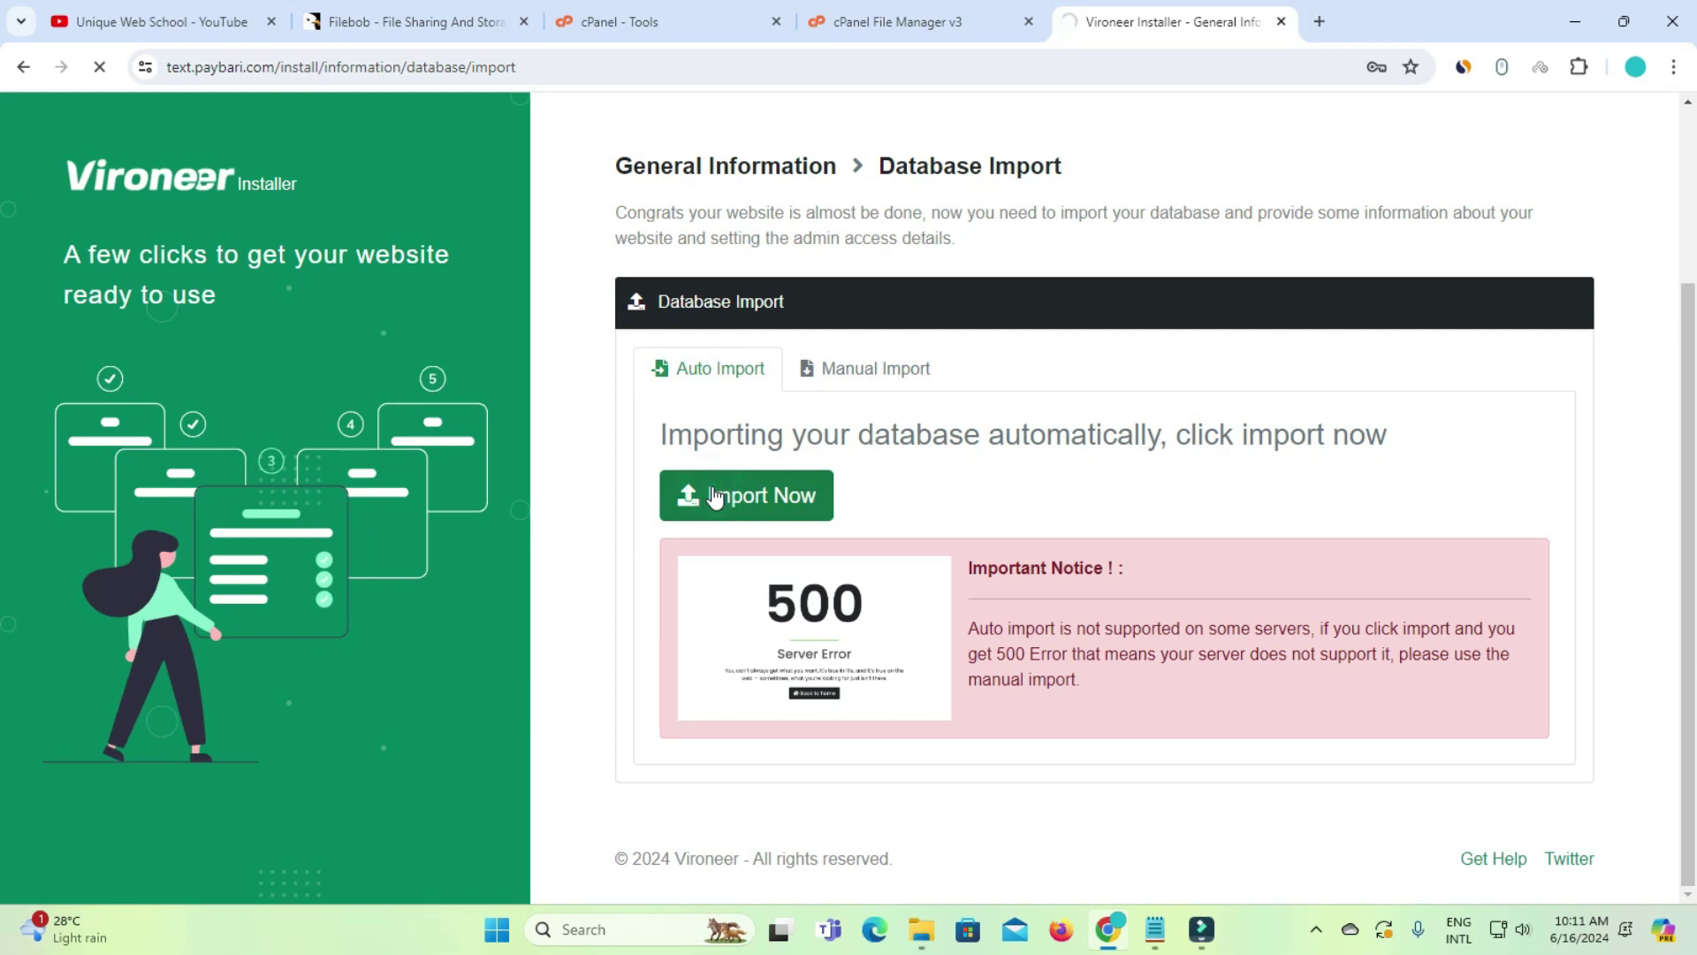